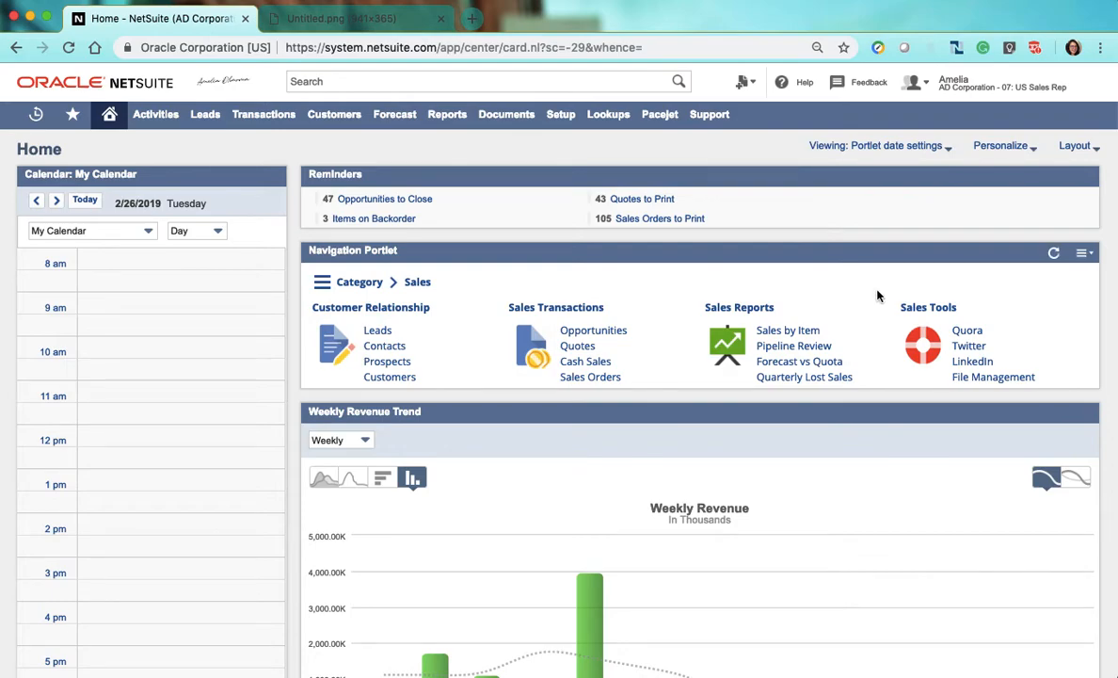
Review the sales rep's Home dashboard and remove the My Calendar portlet from it.
mouse_move(1035, 92)
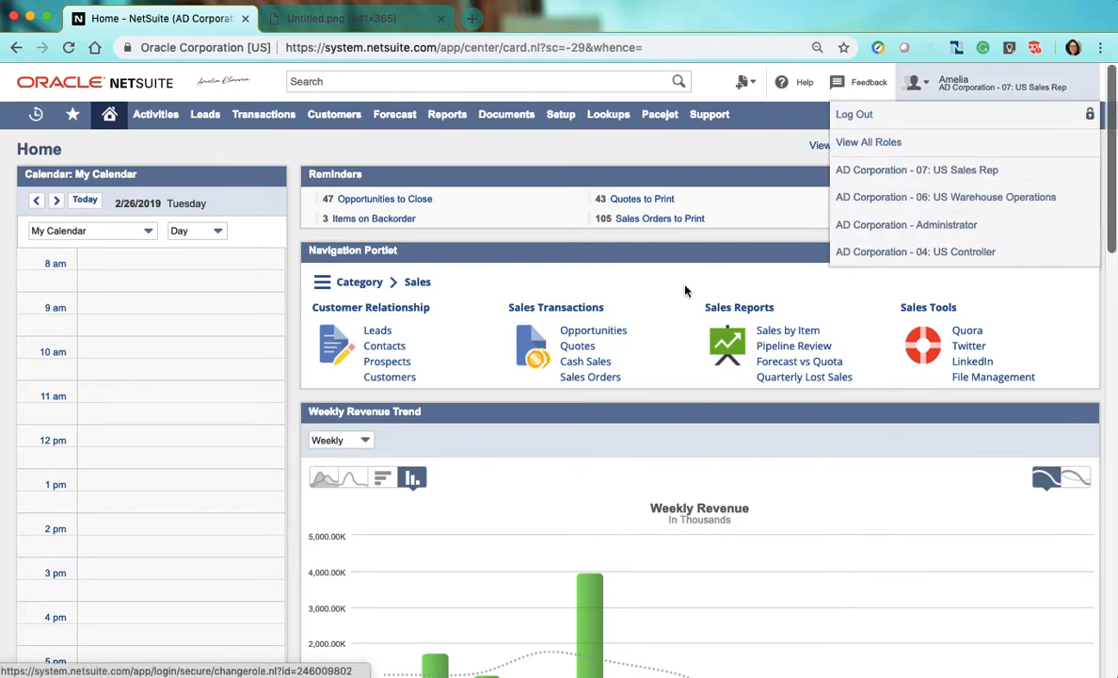
scroll(595, 285, down, 5)
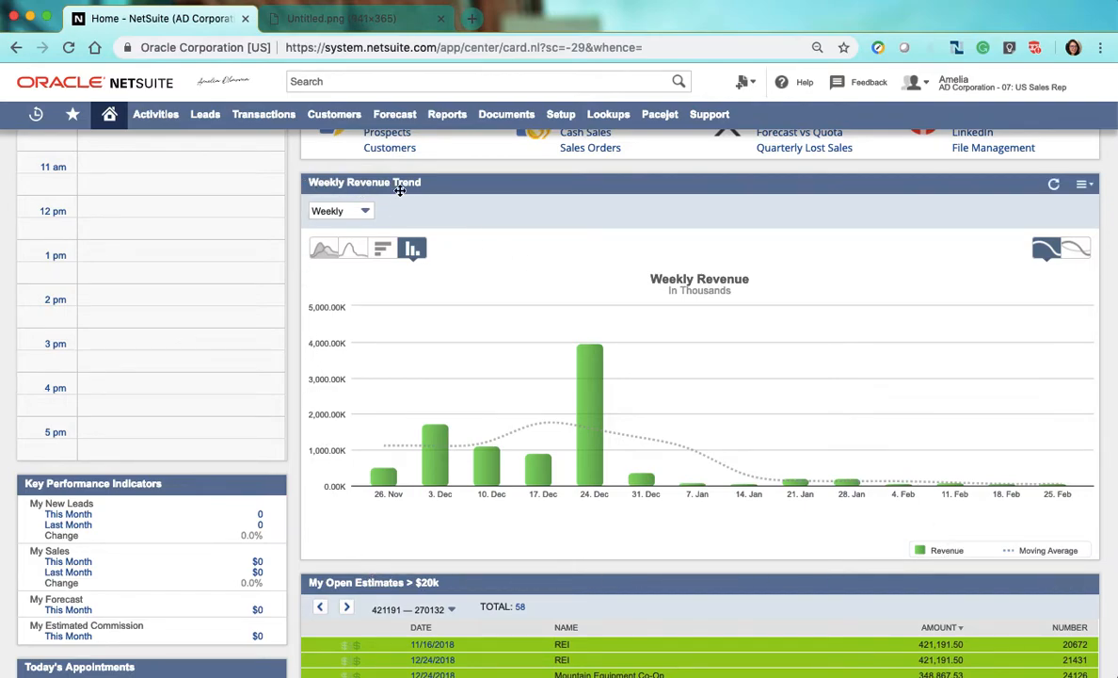
scroll(495, 360, down, 5)
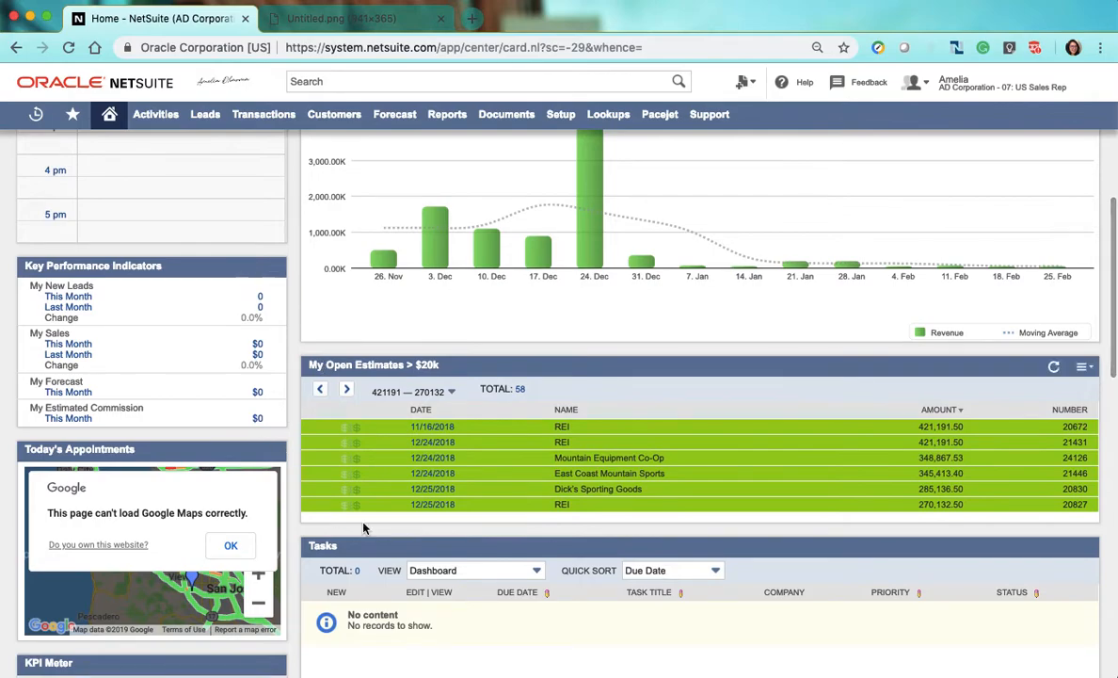
scroll(604, 419, down, 10)
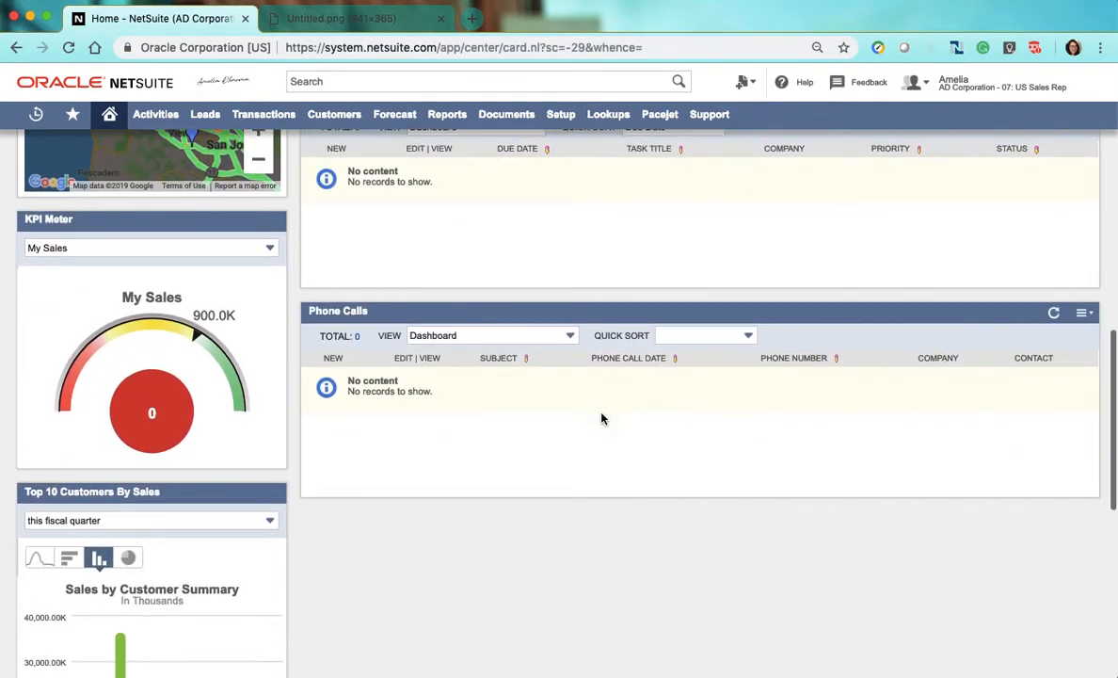
scroll(170, 295, up, 20)
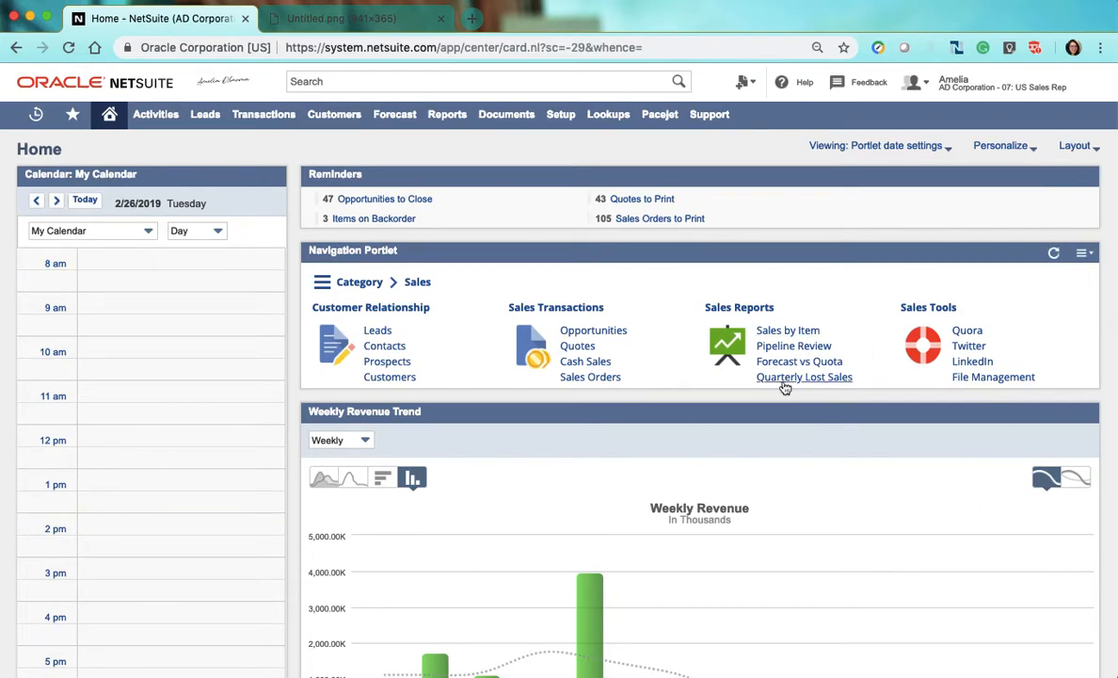
click(270, 176)
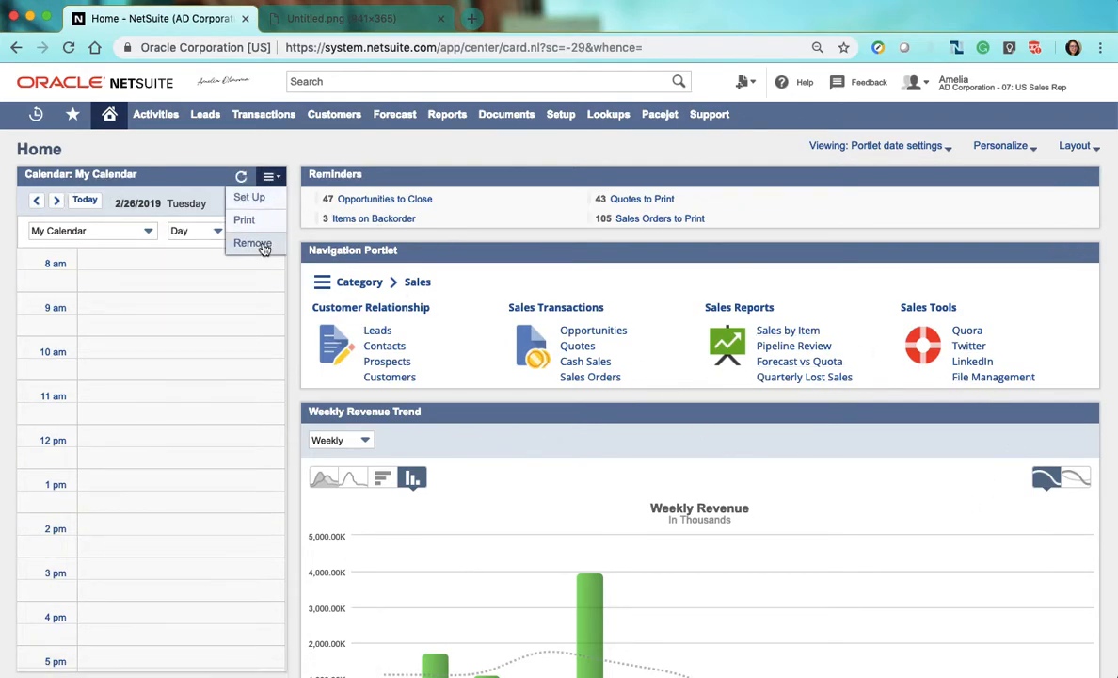
click(263, 245)
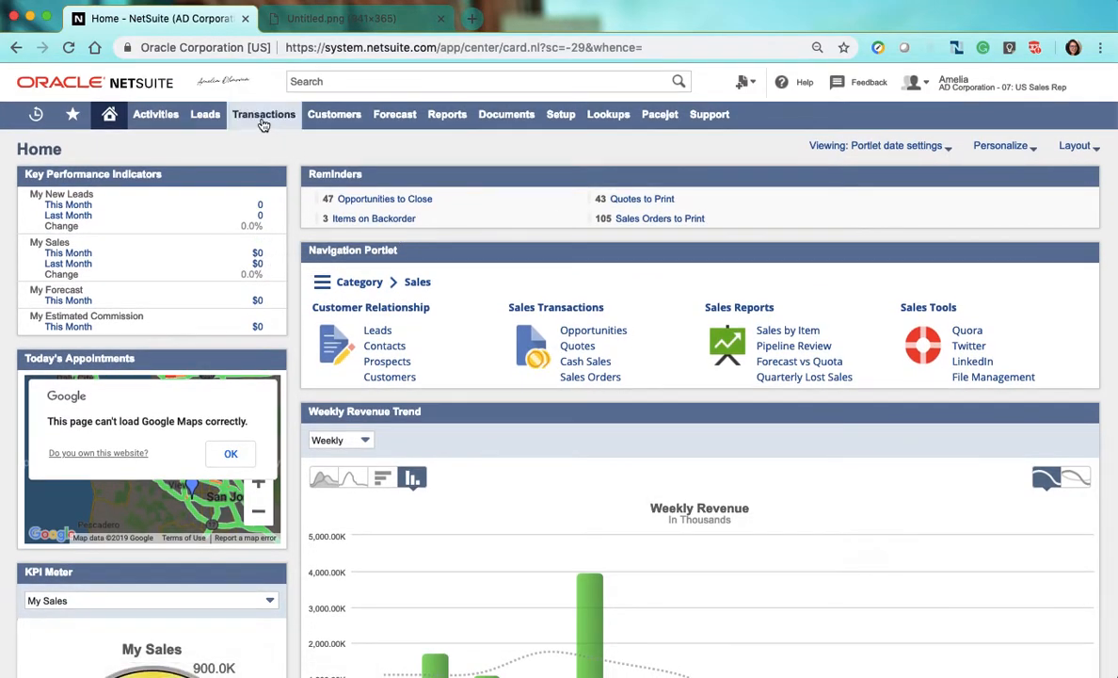
Create a new quote transaction and fill in the customer's name.
mouse_move(264, 125)
mouse_move(280, 195)
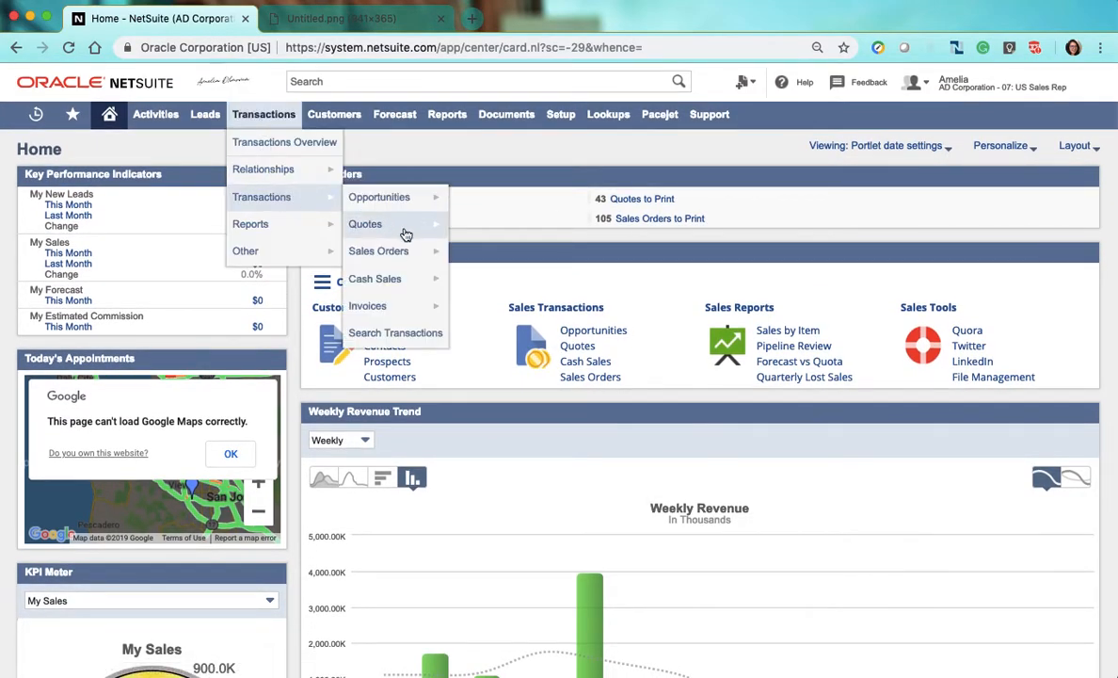
mouse_move(406, 233)
click(464, 222)
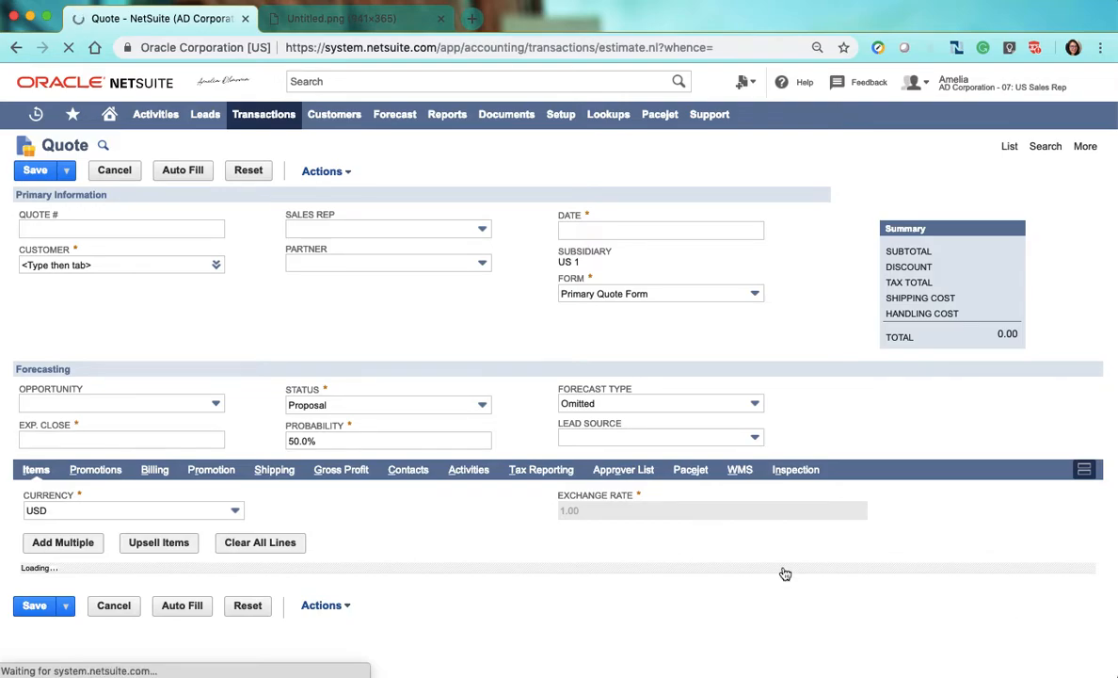
click(139, 268)
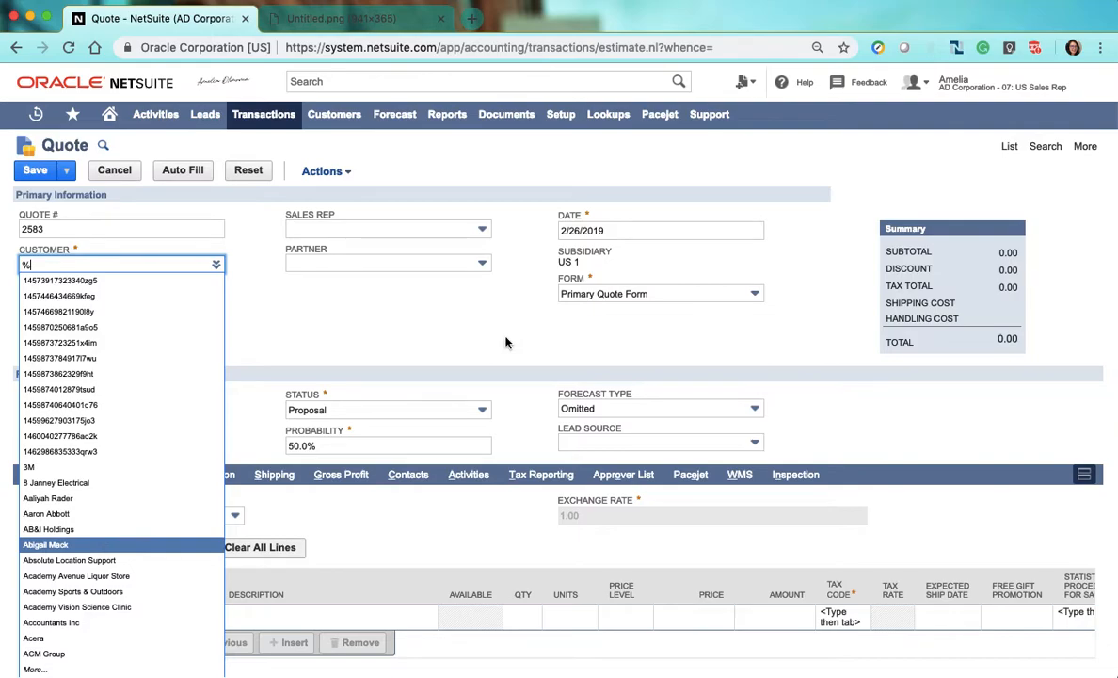
key(Return)
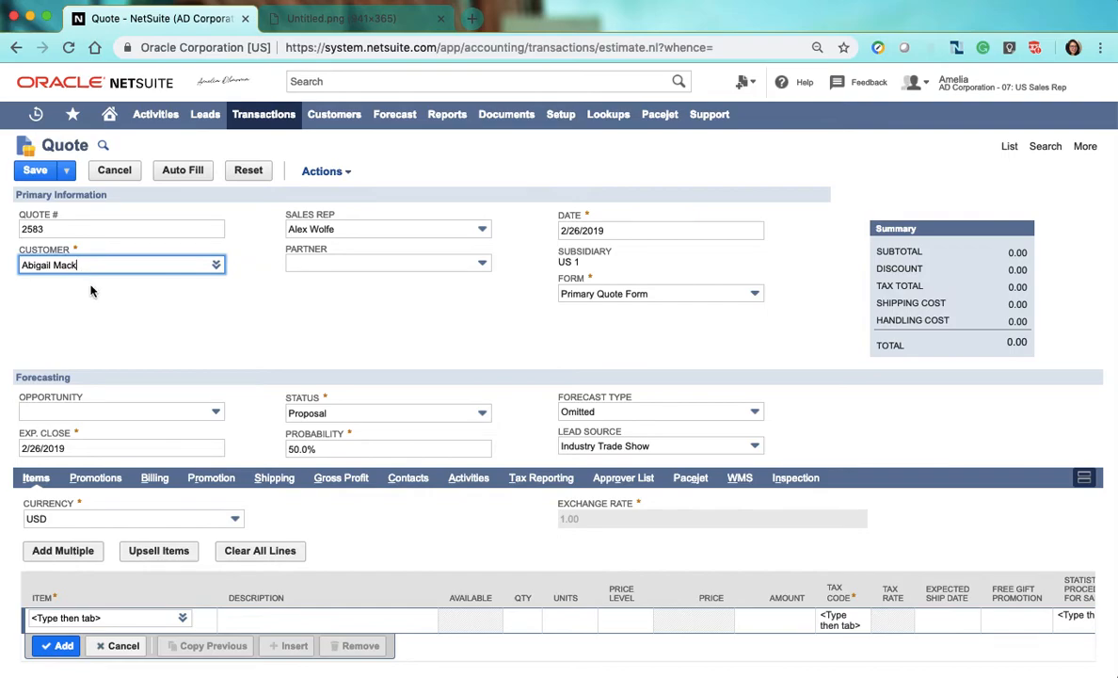
Set the quote's forecasting details: expected close 2/28/2019, status In Negotiation and forecast type Upside.
scroll(177, 341, down, 1)
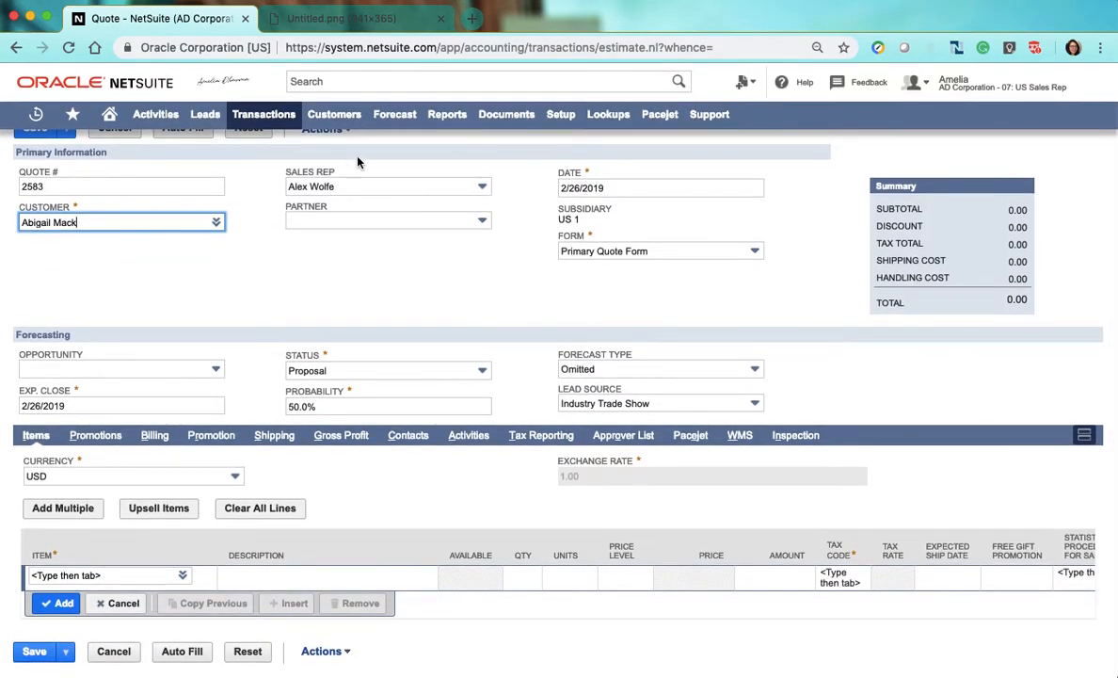
click(71, 405)
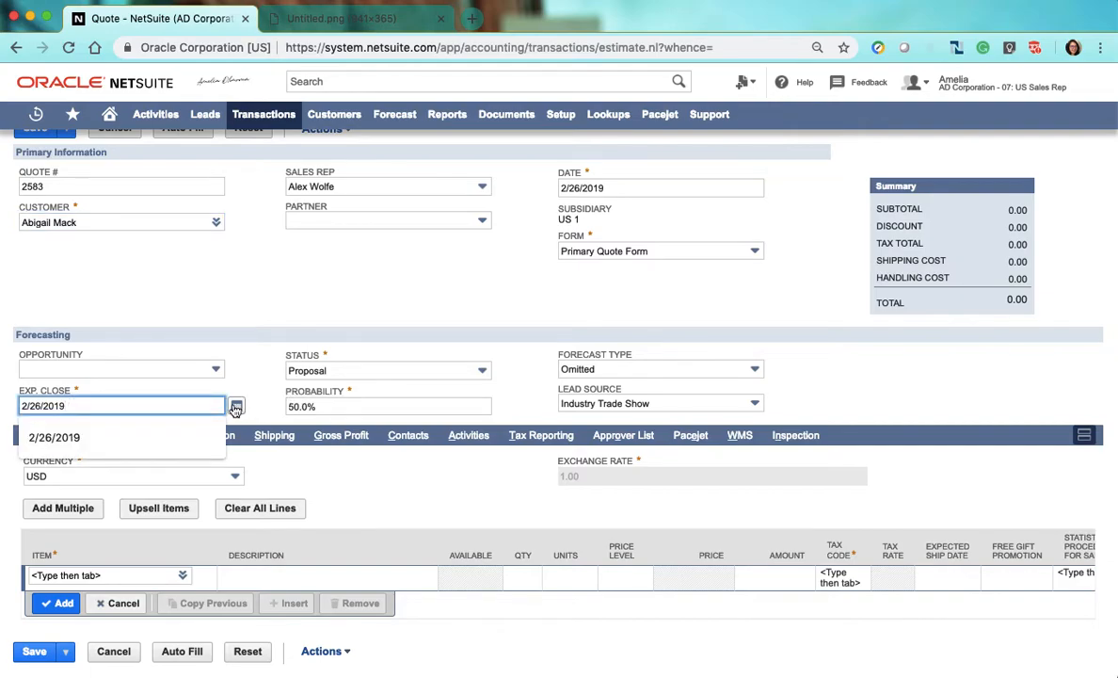
click(236, 406)
click(193, 516)
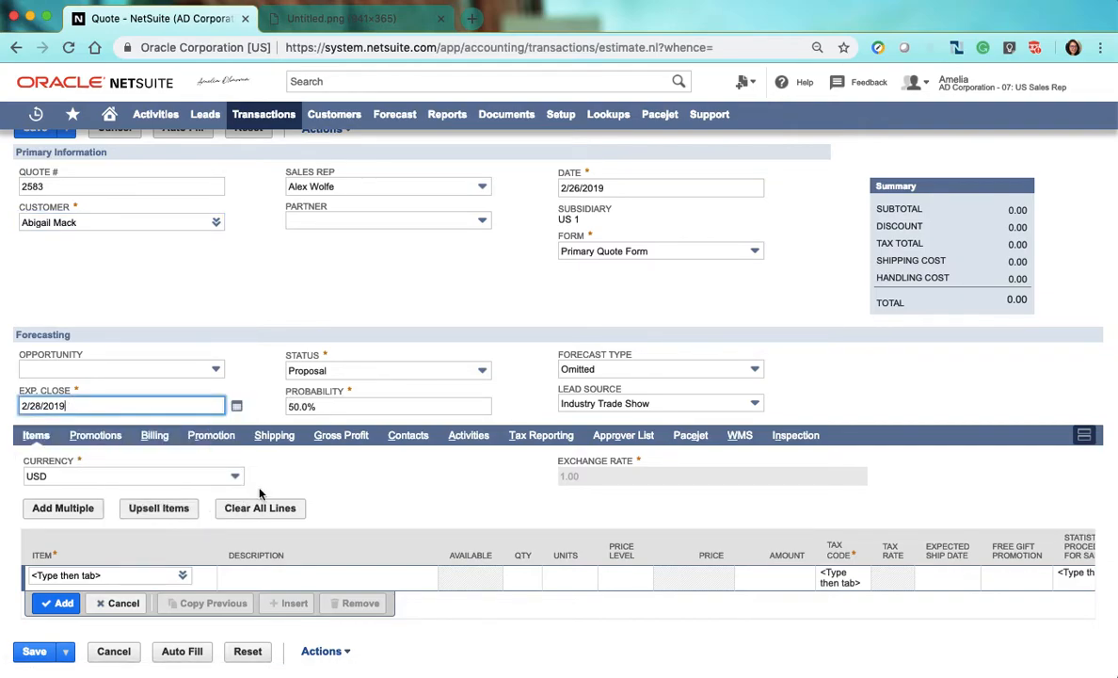
click(483, 370)
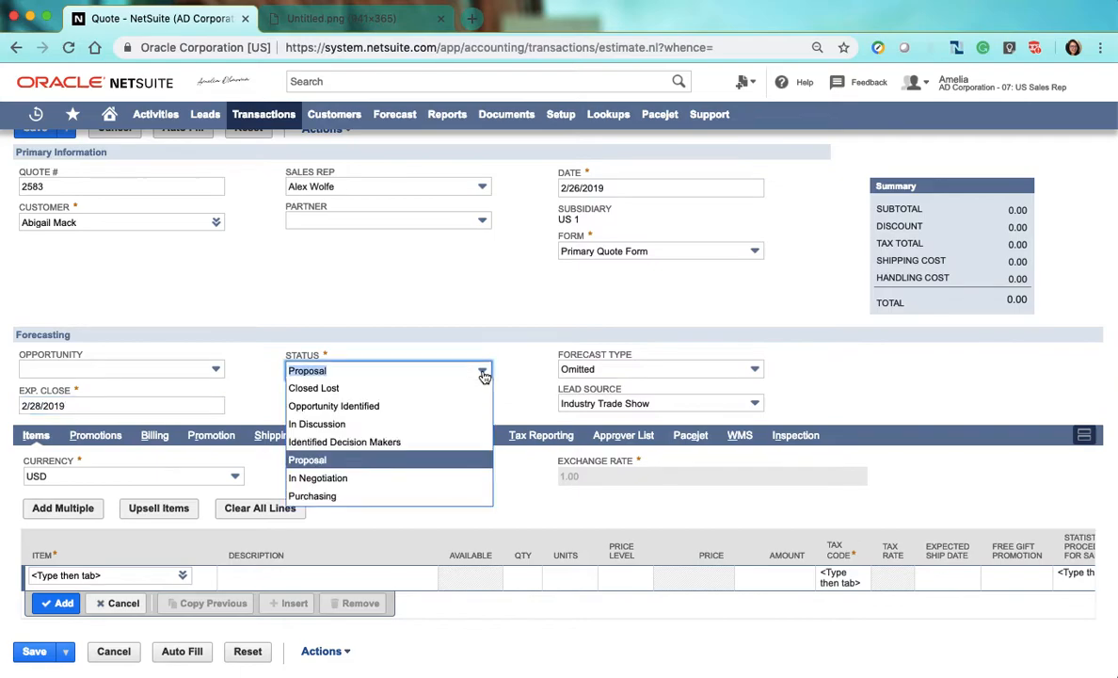
click(411, 482)
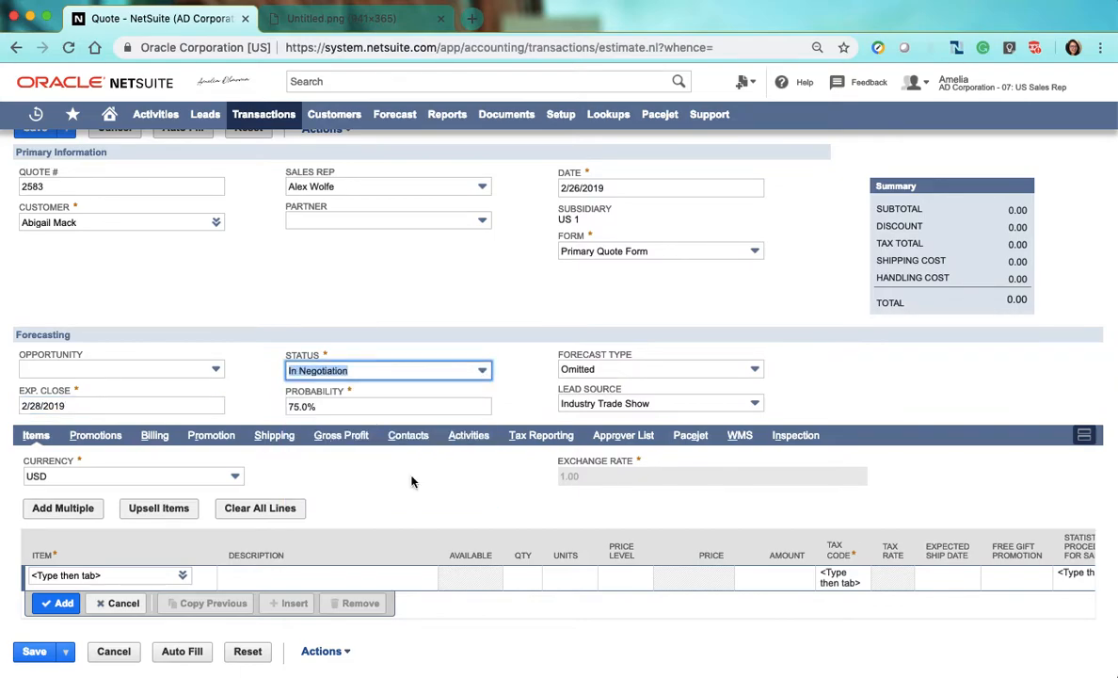
click(603, 369)
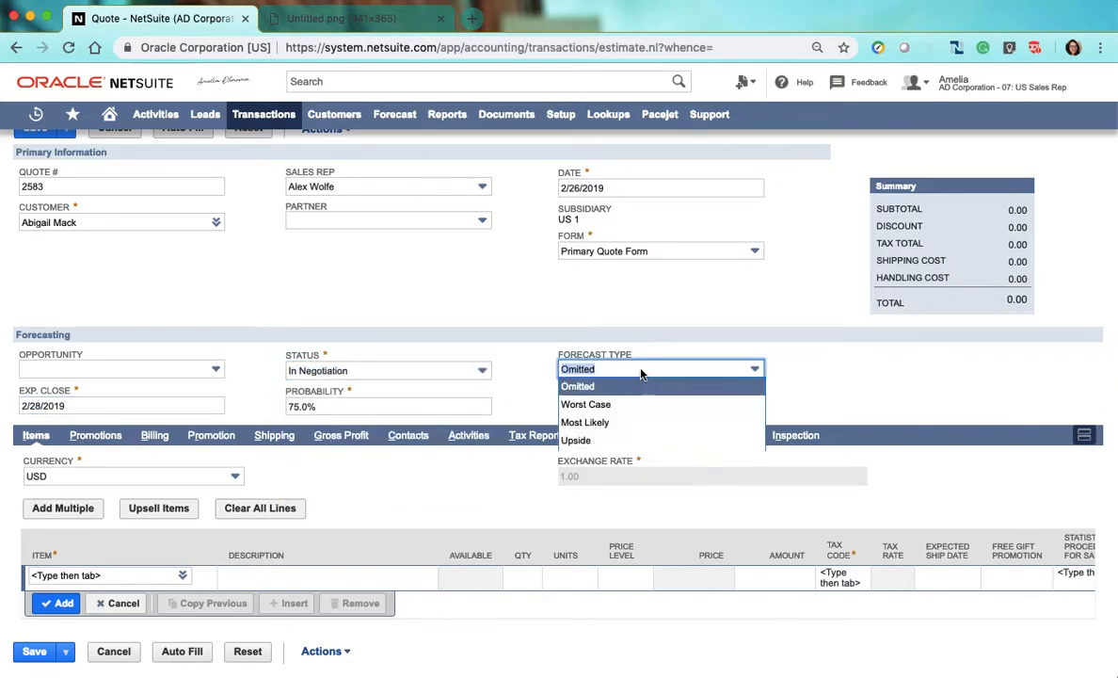
click(621, 444)
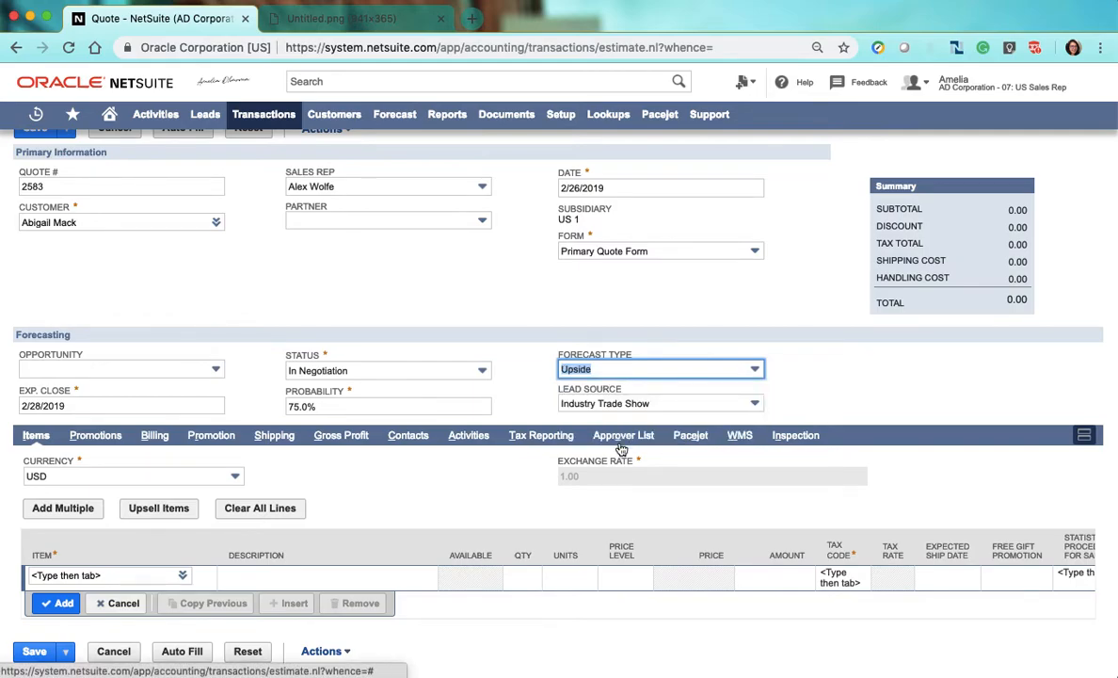
Look up "%ipad" for the quote's first line and choose the iPad item.
click(125, 577)
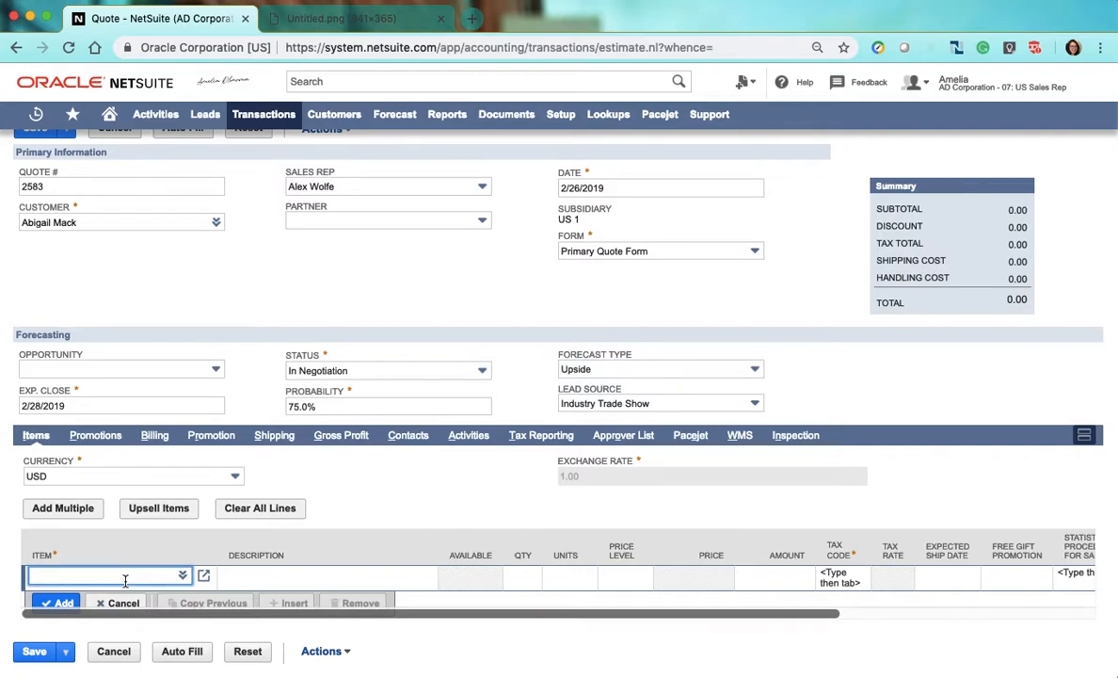
text(%ipan)
key(BackSpace)
text(d)
click(150, 623)
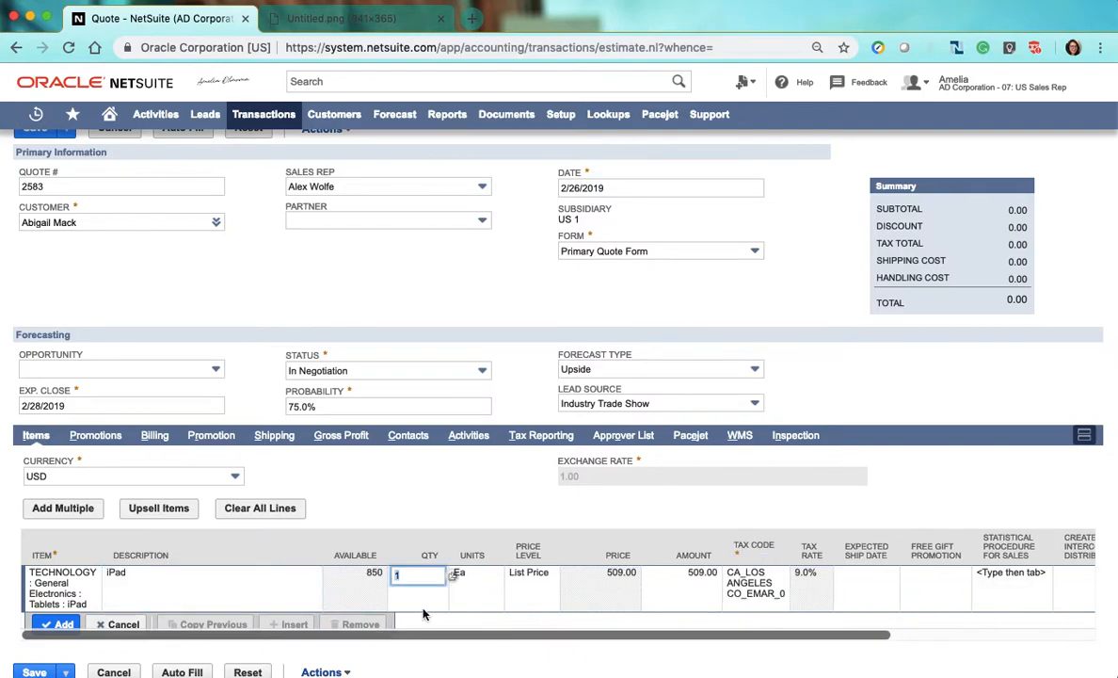
Set the iPad line's tax code to -Not Taxable- and add the line to the quote.
scroll(422, 613, down, 1)
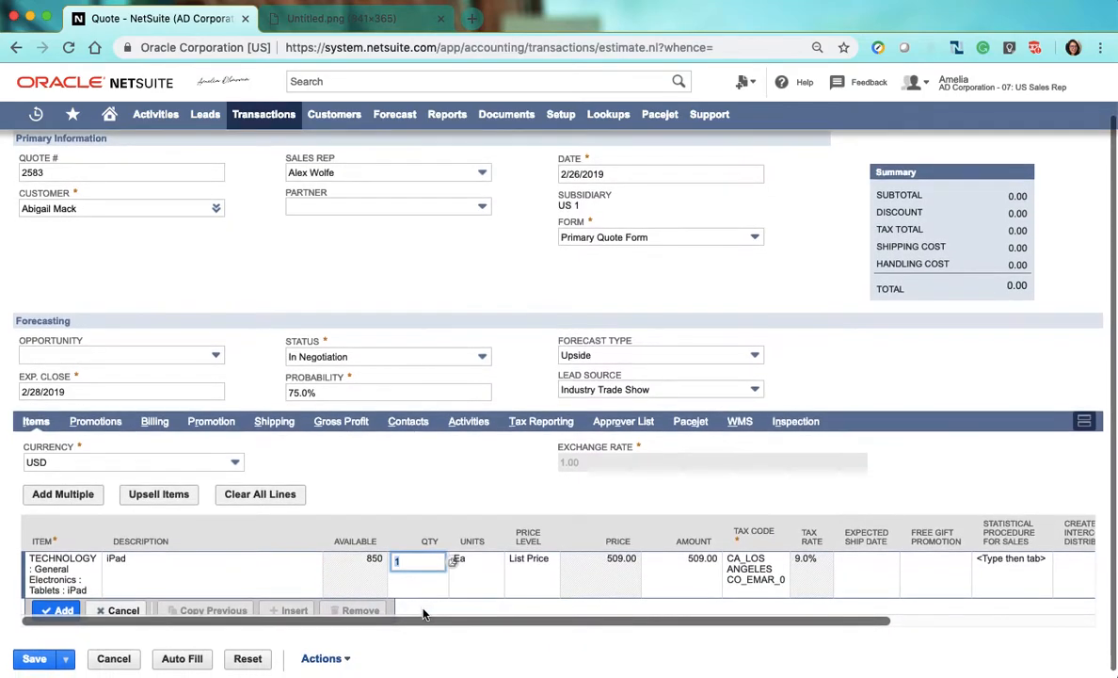
click(757, 565)
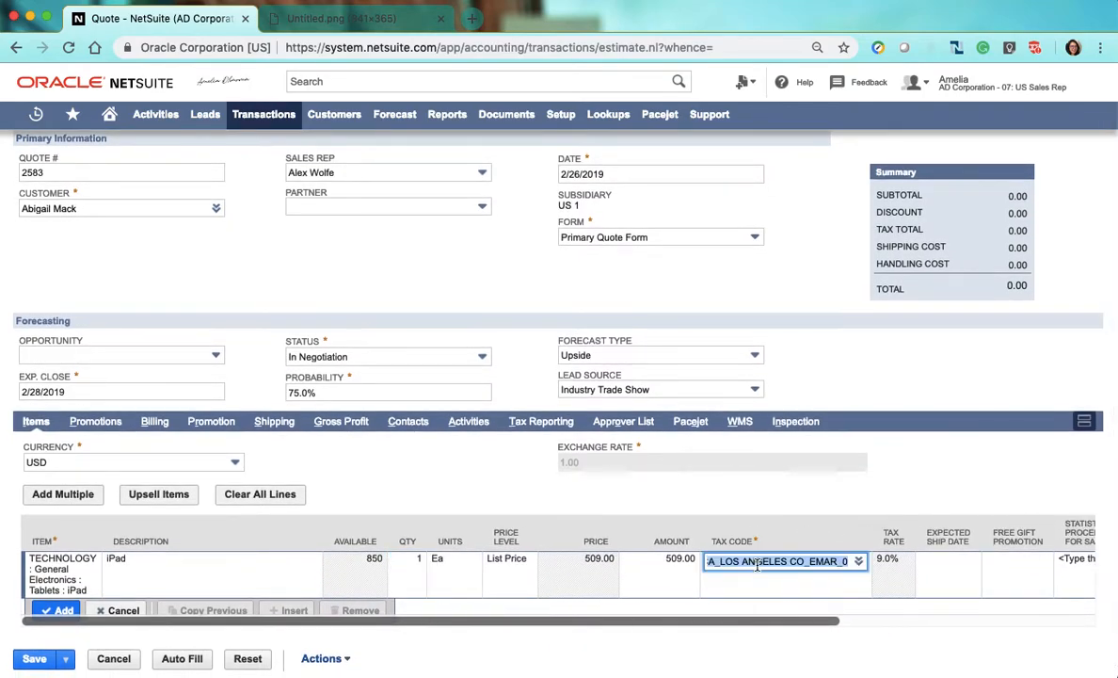
click(861, 562)
click(853, 545)
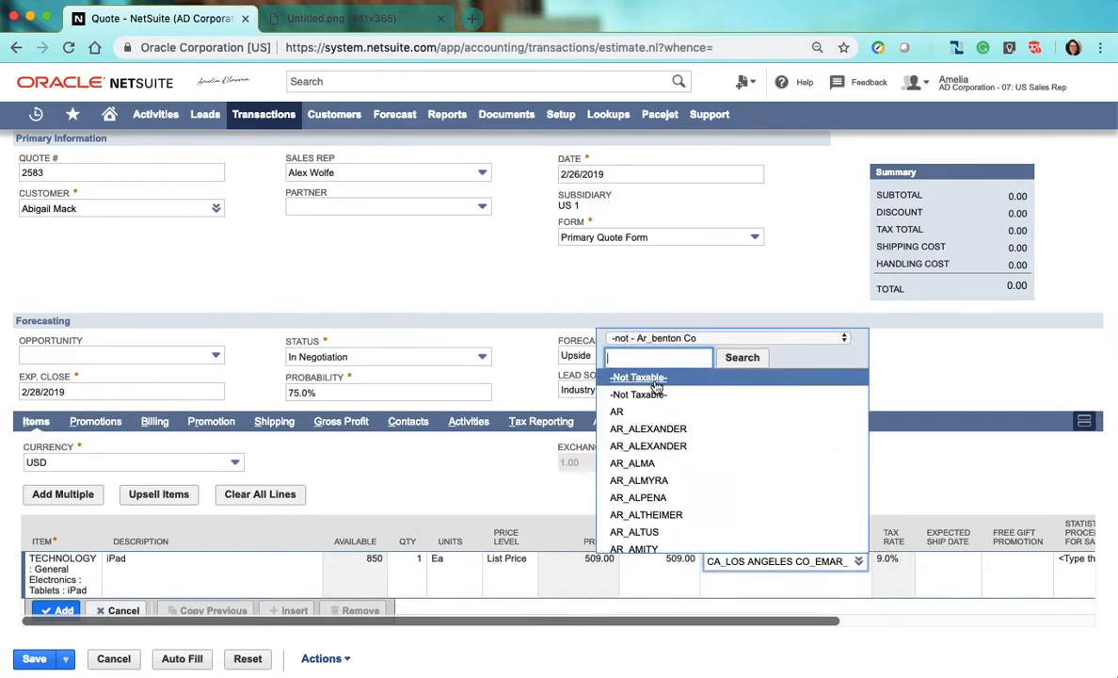
click(656, 382)
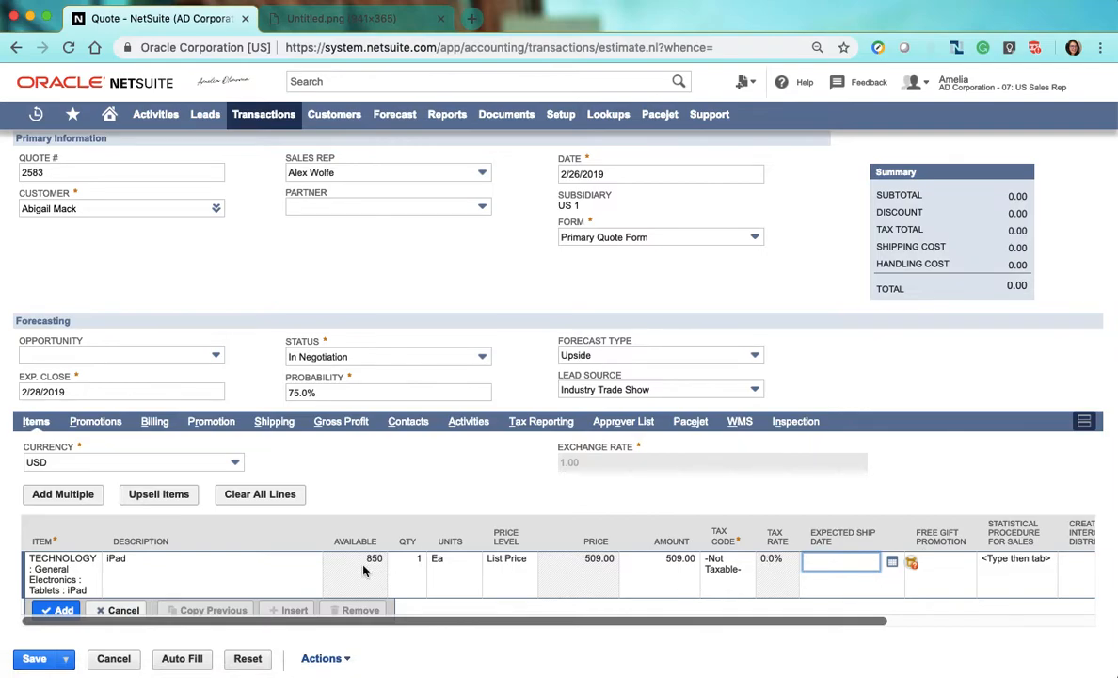
click(53, 612)
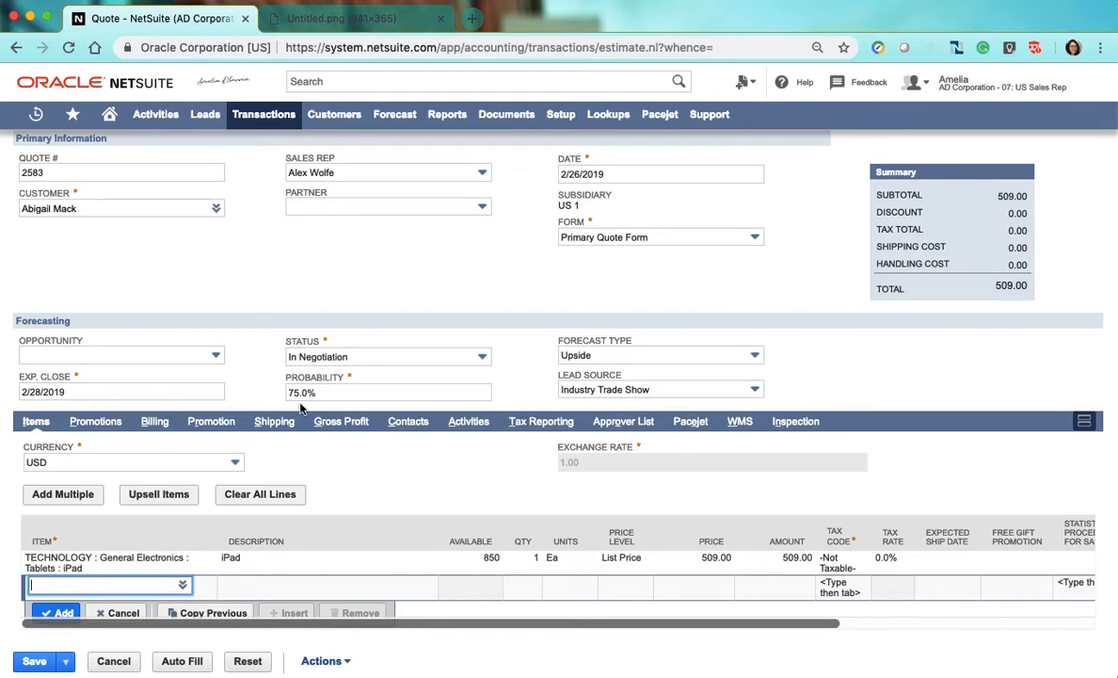
Check the quote's shipping information and save the quote.
scroll(369, 340, down, 1)
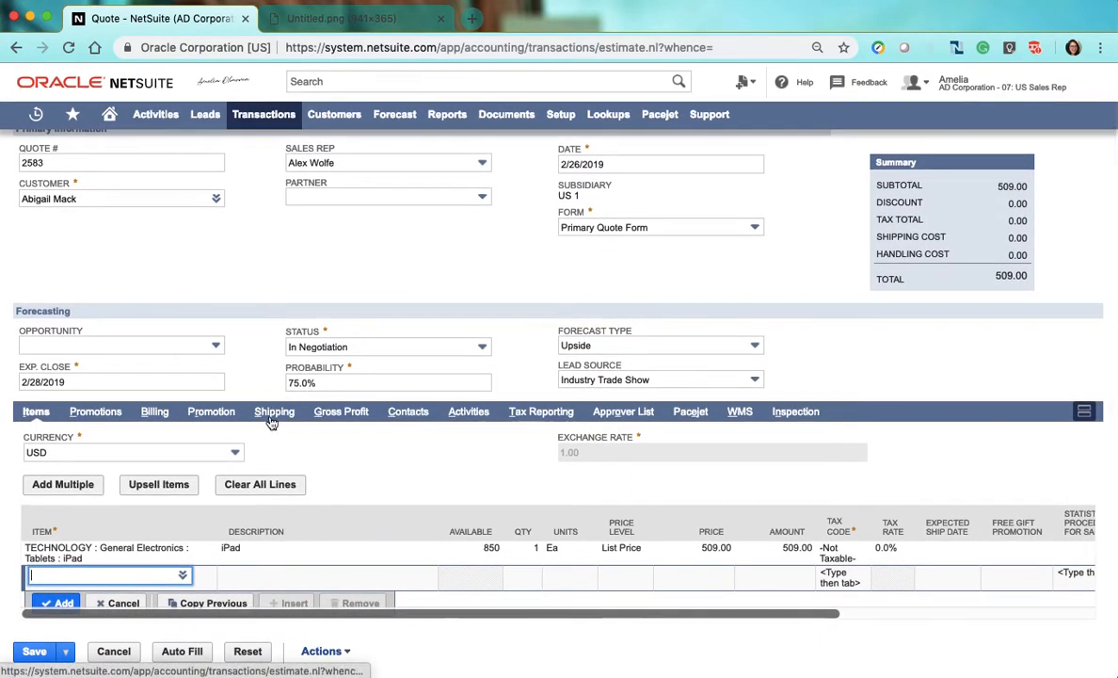
click(274, 407)
scroll(272, 423, down, 1)
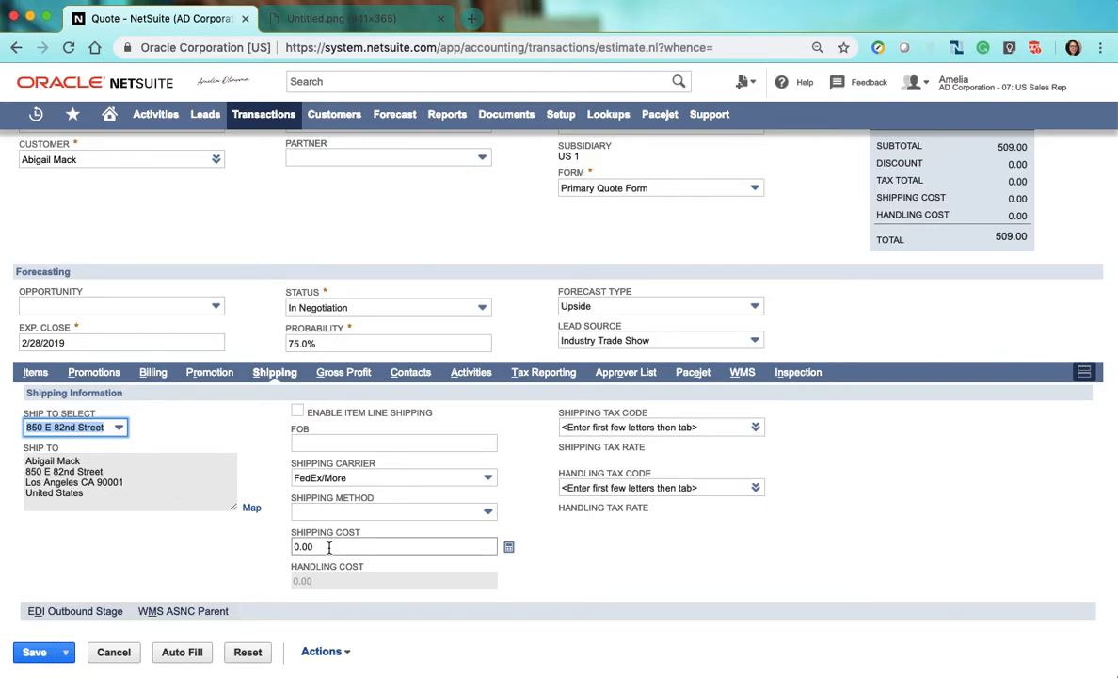
scroll(329, 546, up, 3)
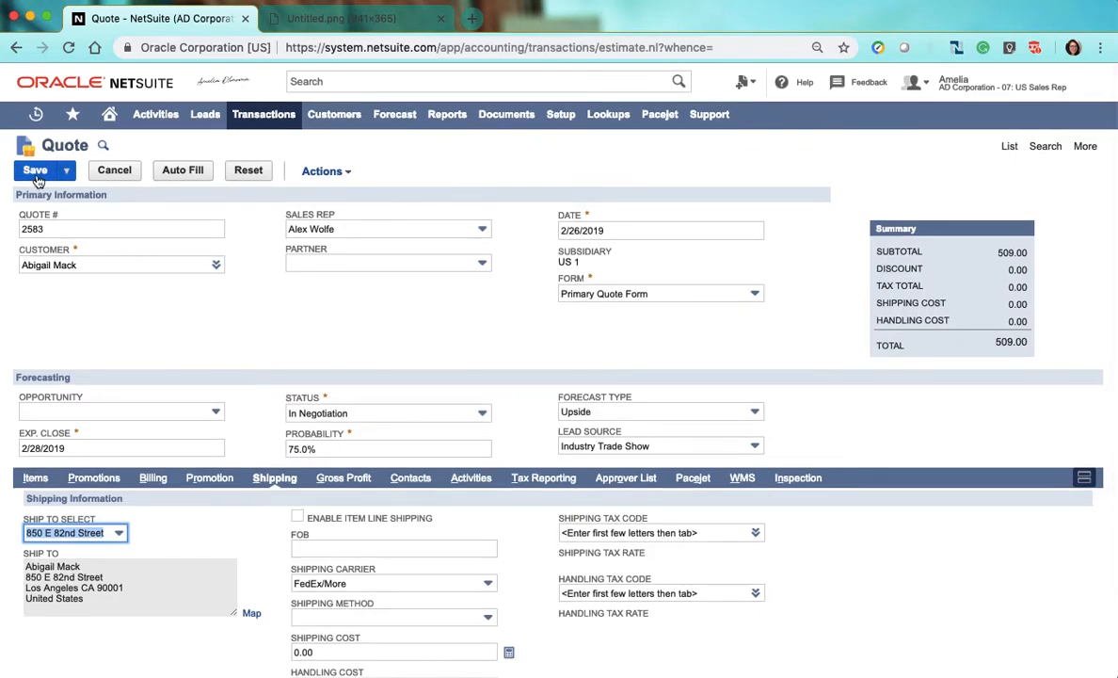
click(38, 179)
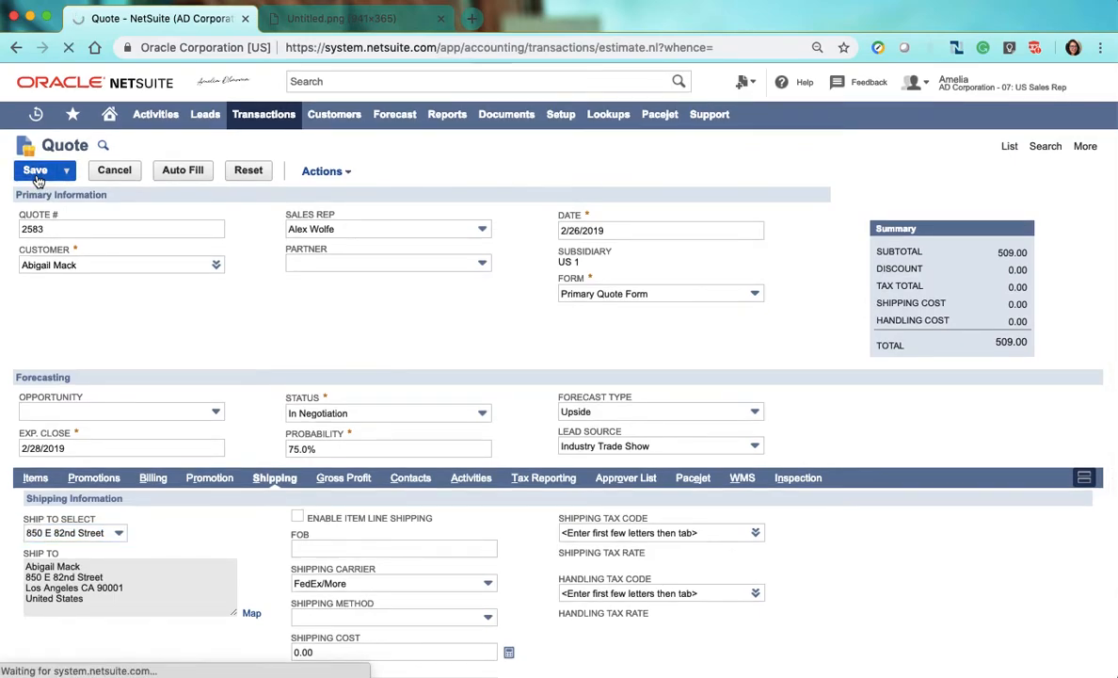
Consult the Quote to Cash process diagram and convert the saved quote into a sales order.
click(344, 18)
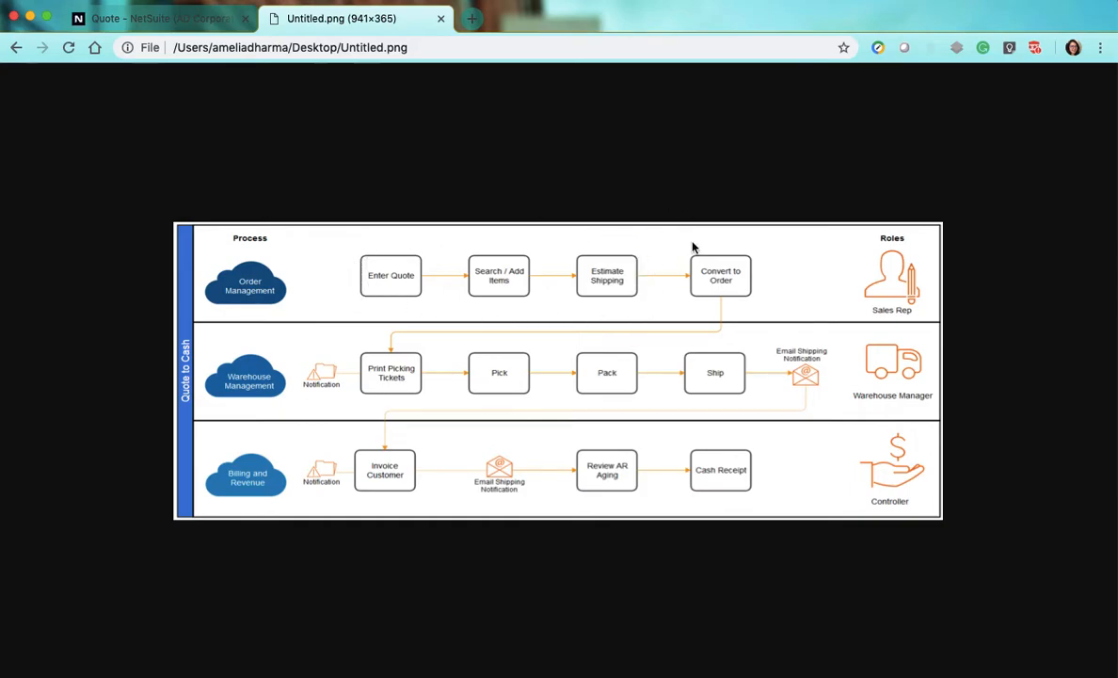
click(188, 23)
scroll(238, 398, down, 1)
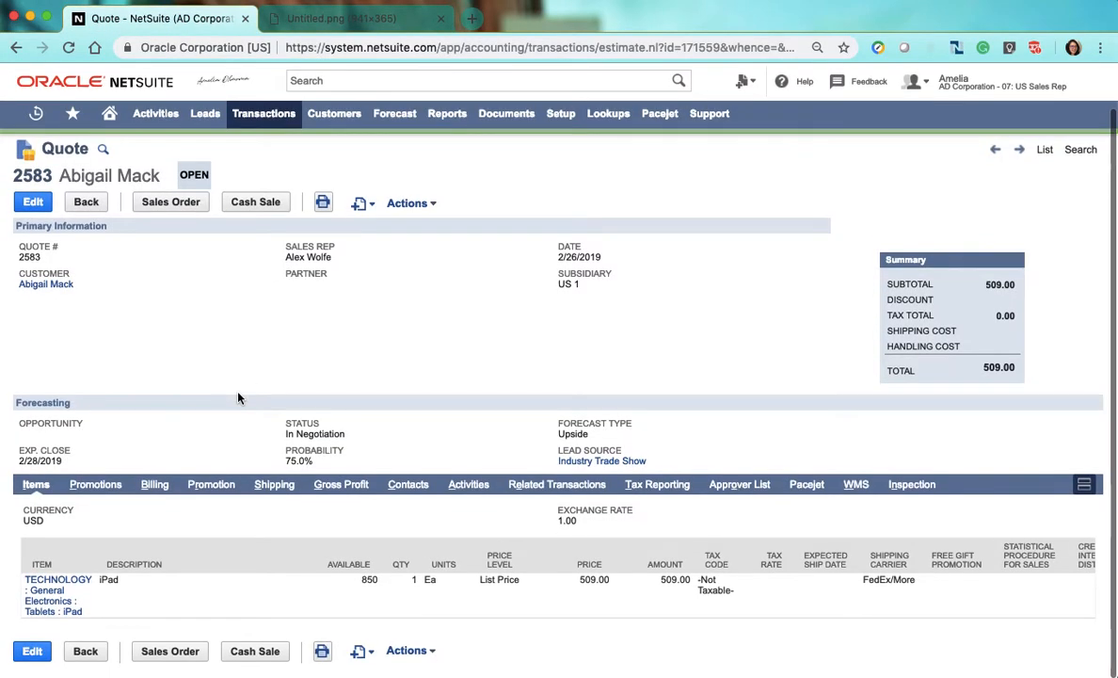
scroll(238, 398, up, 1)
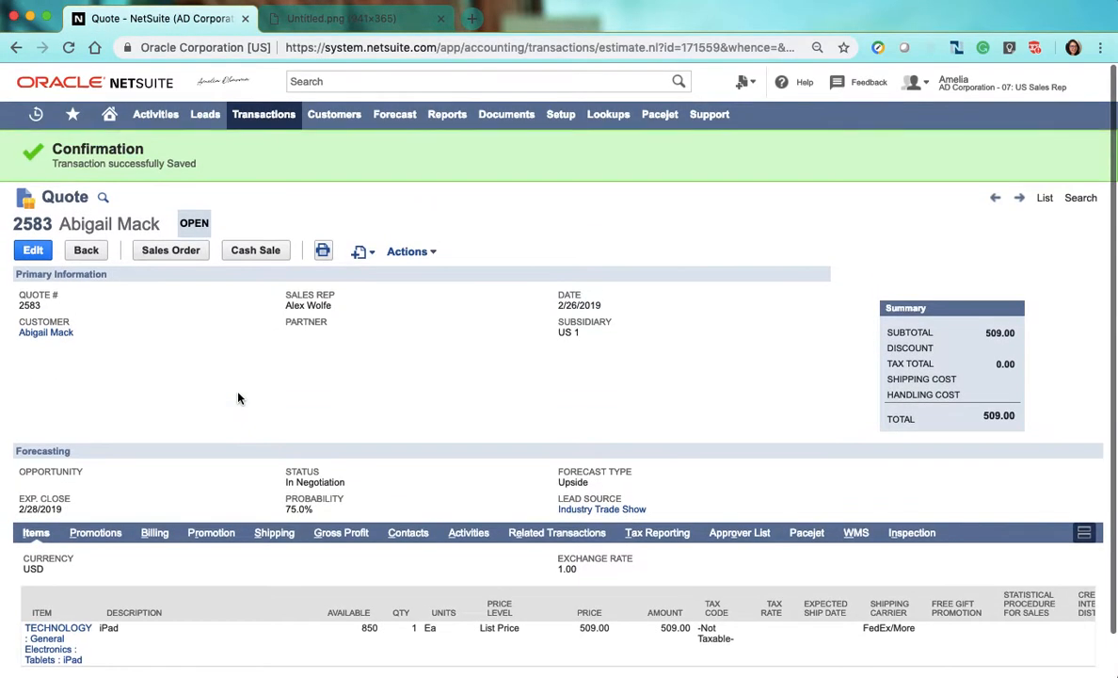
click(172, 250)
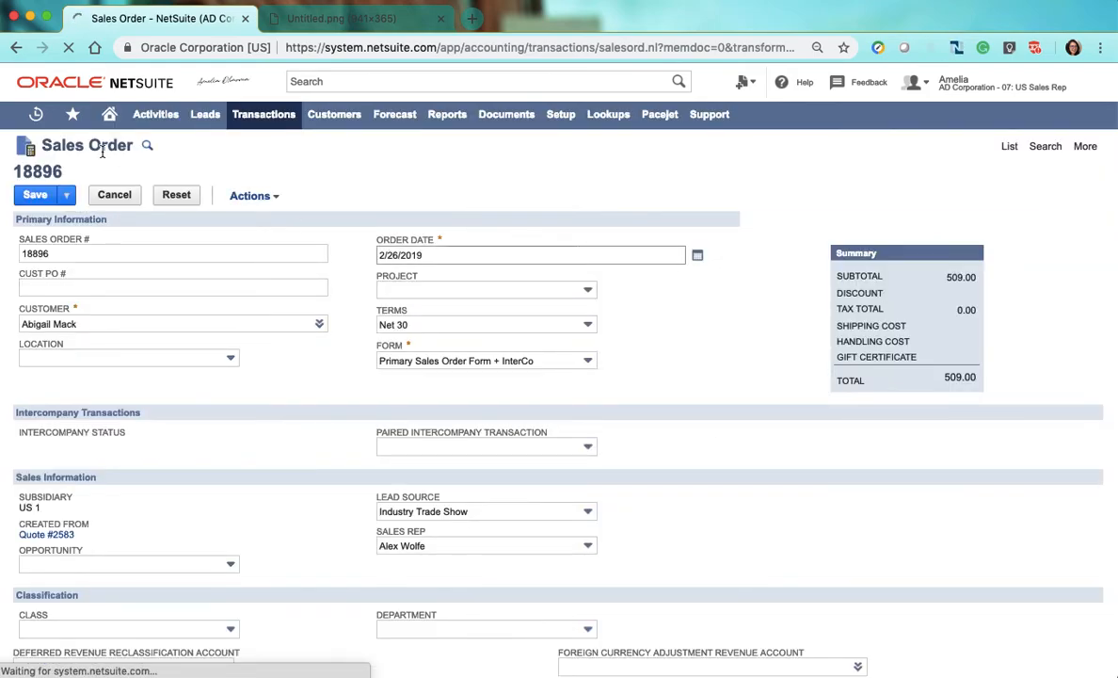
double_click(52, 175)
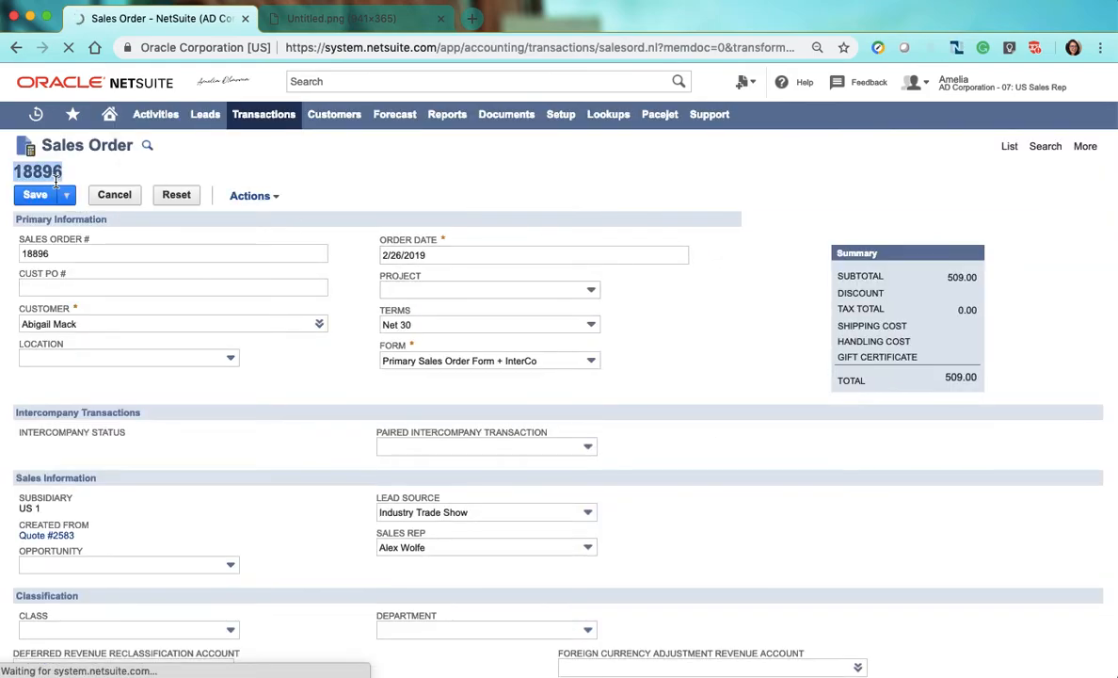
click(80, 253)
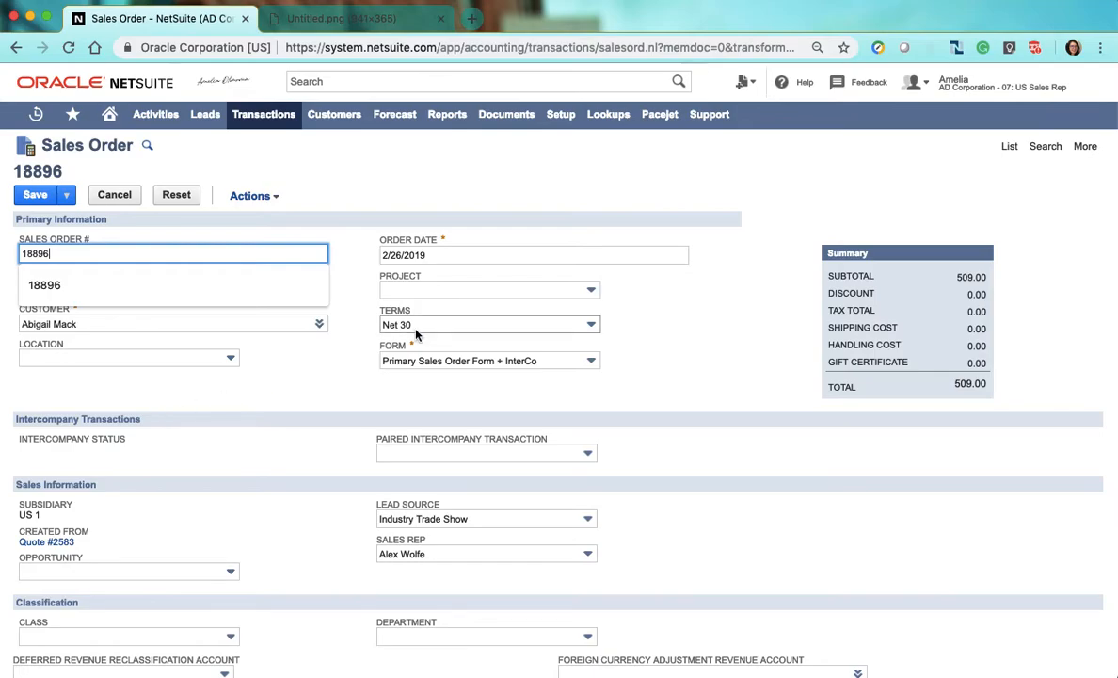
Review the sales order's header and item line, and clear the payment method in its billing information.
click(310, 406)
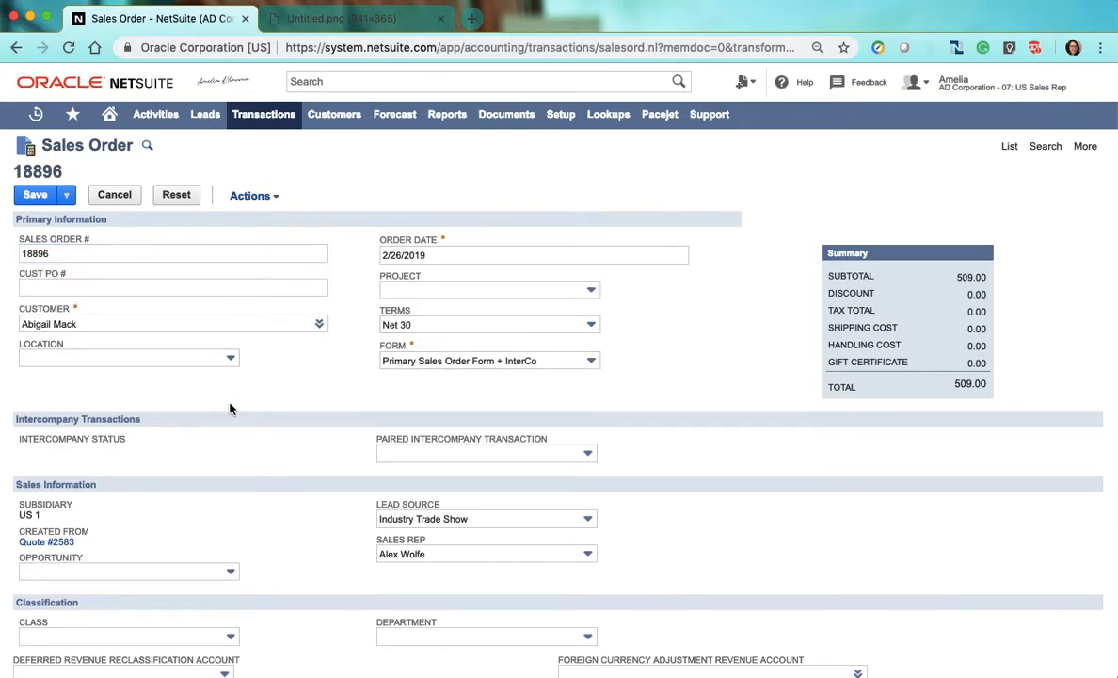
scroll(230, 408, down, 5)
scroll(231, 409, down, 1)
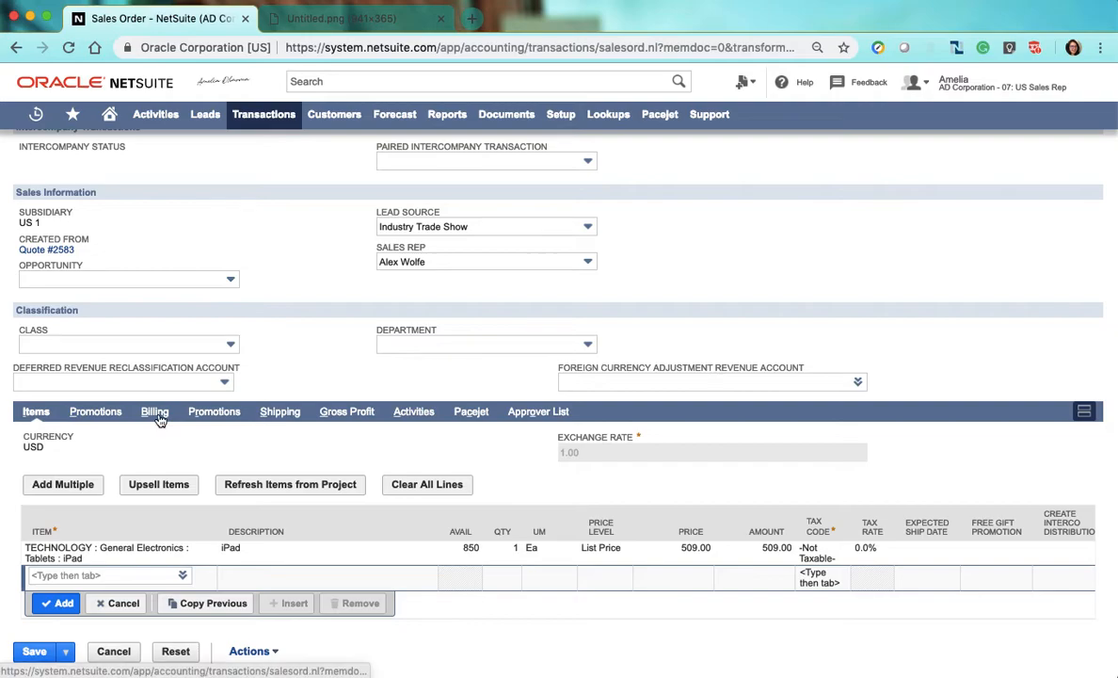
scroll(160, 419, up, 5)
scroll(160, 421, down, 5)
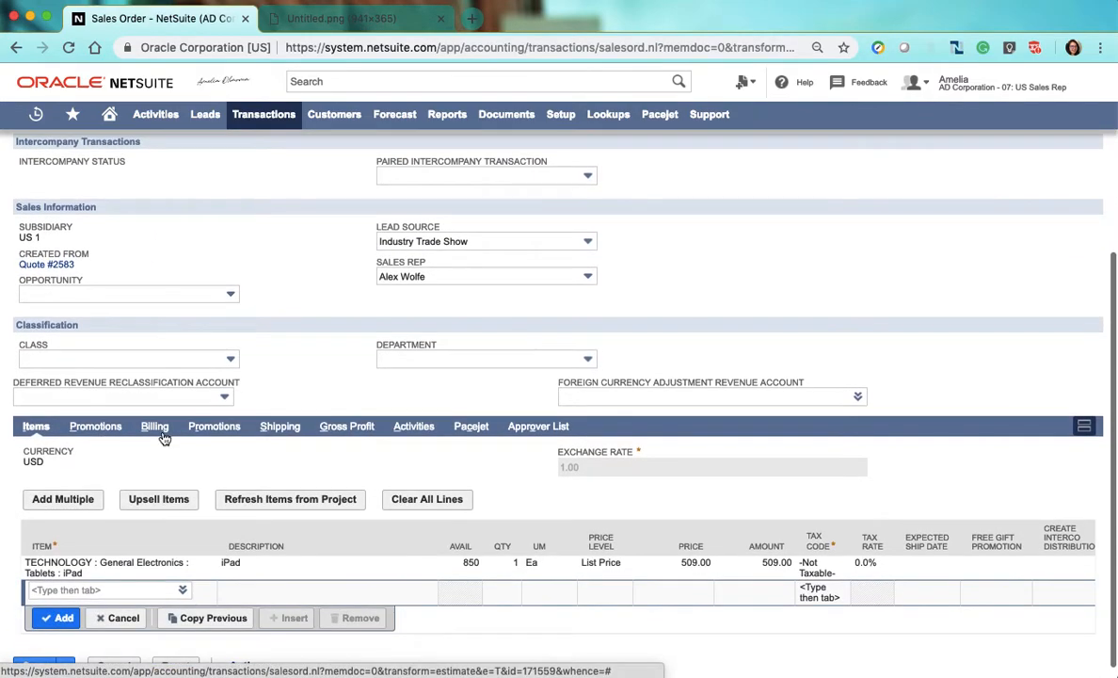
click(160, 432)
scroll(161, 439, down, 2)
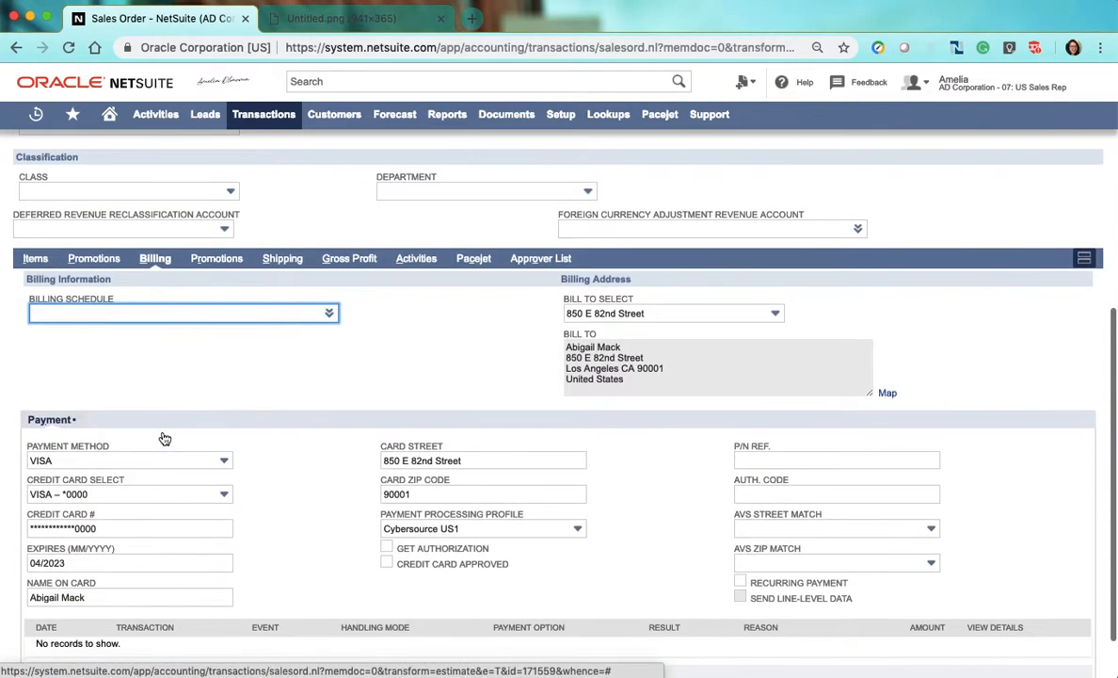
click(97, 461)
scroll(123, 516, up, 1)
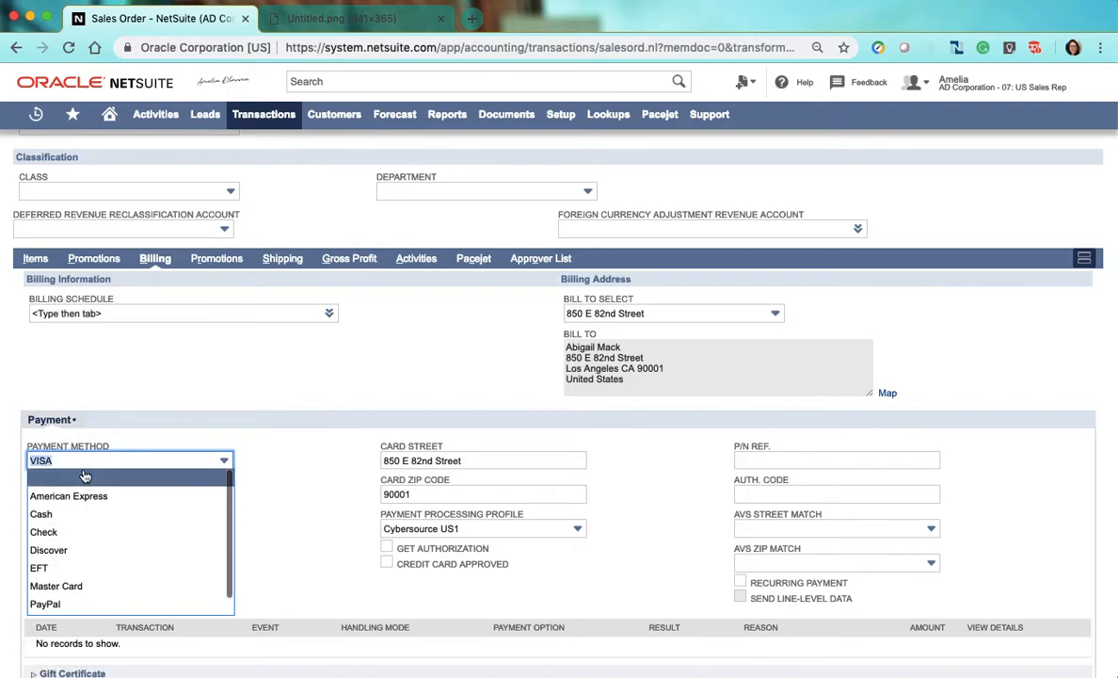
click(185, 476)
click(301, 471)
scroll(300, 472, up, 1)
scroll(300, 472, up, 4)
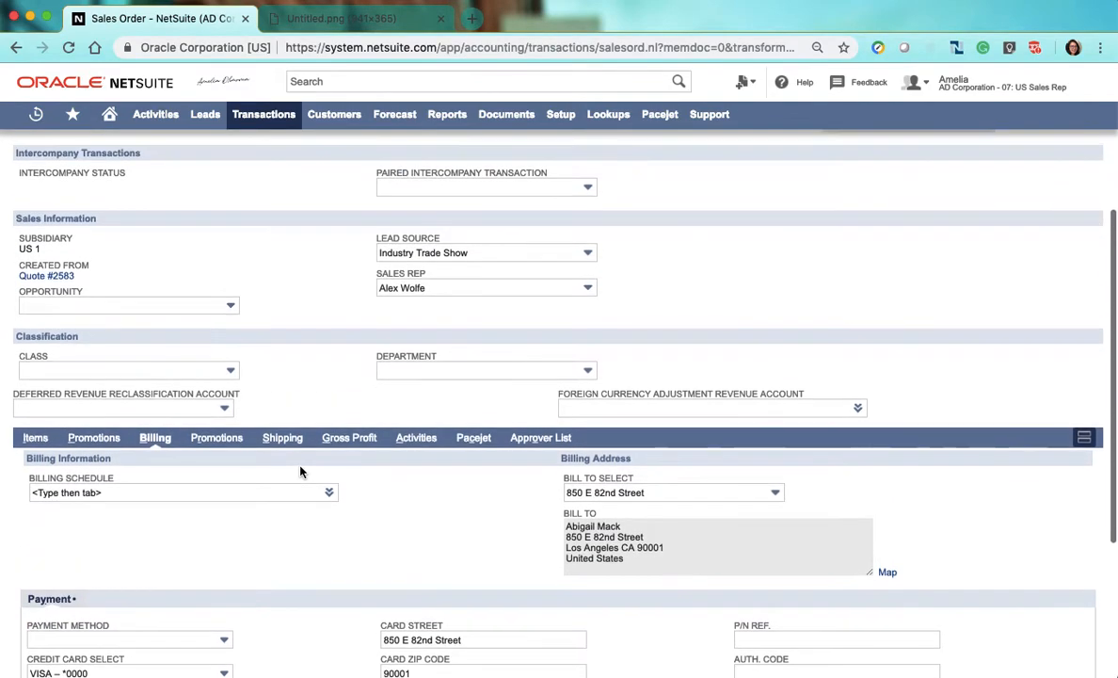
Check the sales order's shipping information and item line, and save the order.
scroll(333, 312, down, 3)
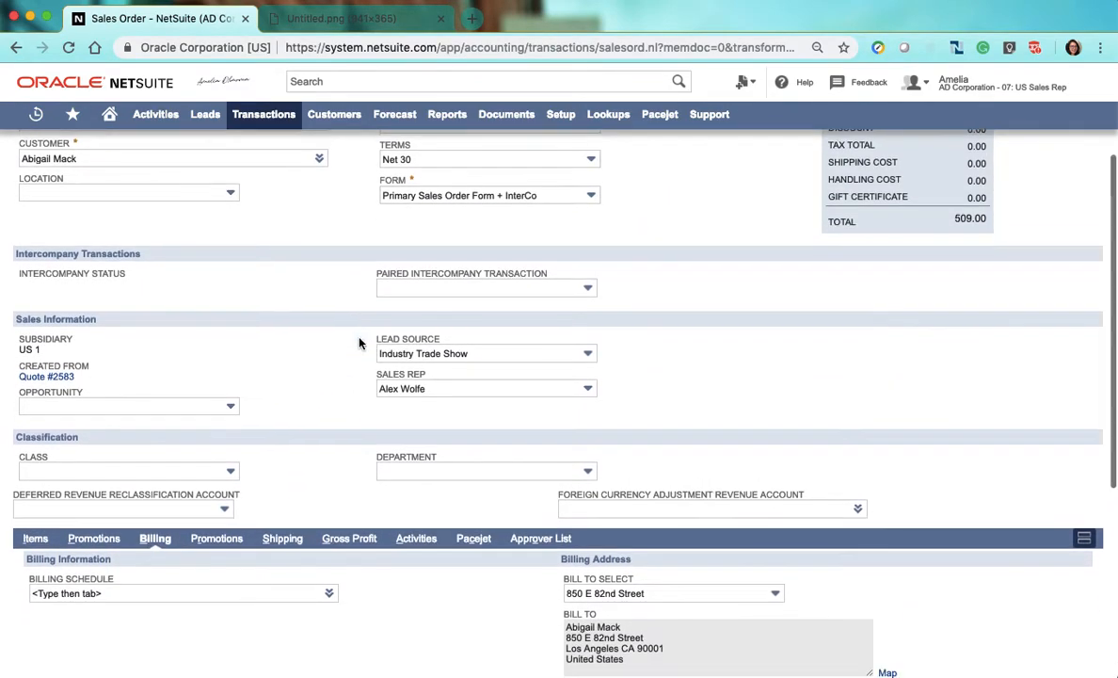
click(285, 421)
scroll(287, 423, down, 3)
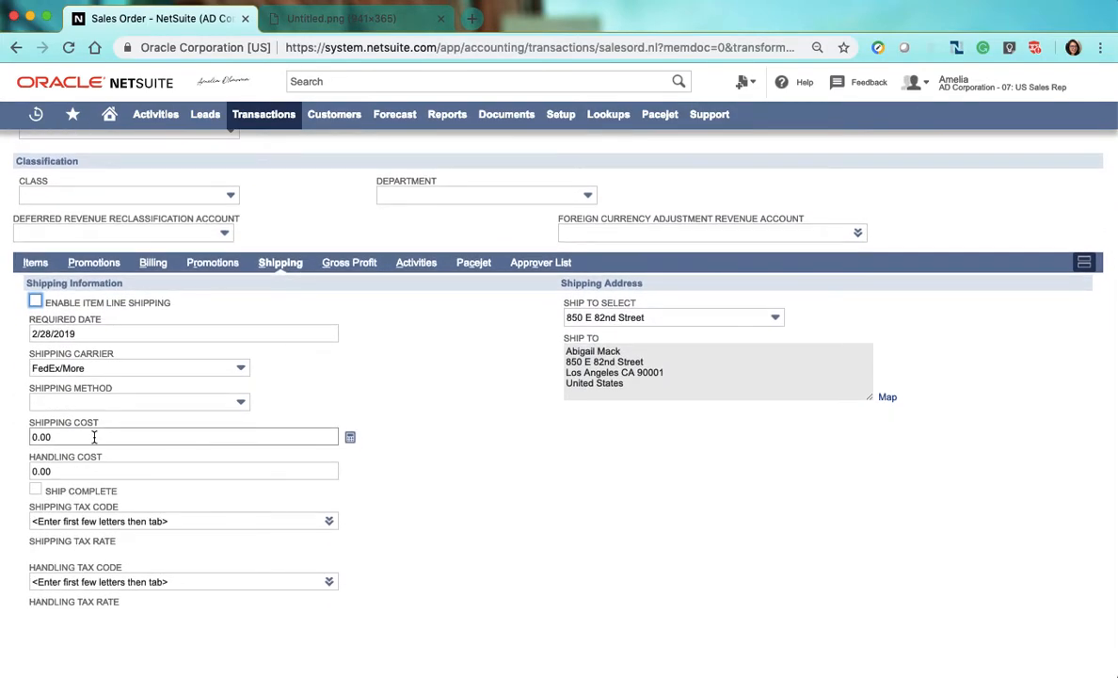
click(34, 264)
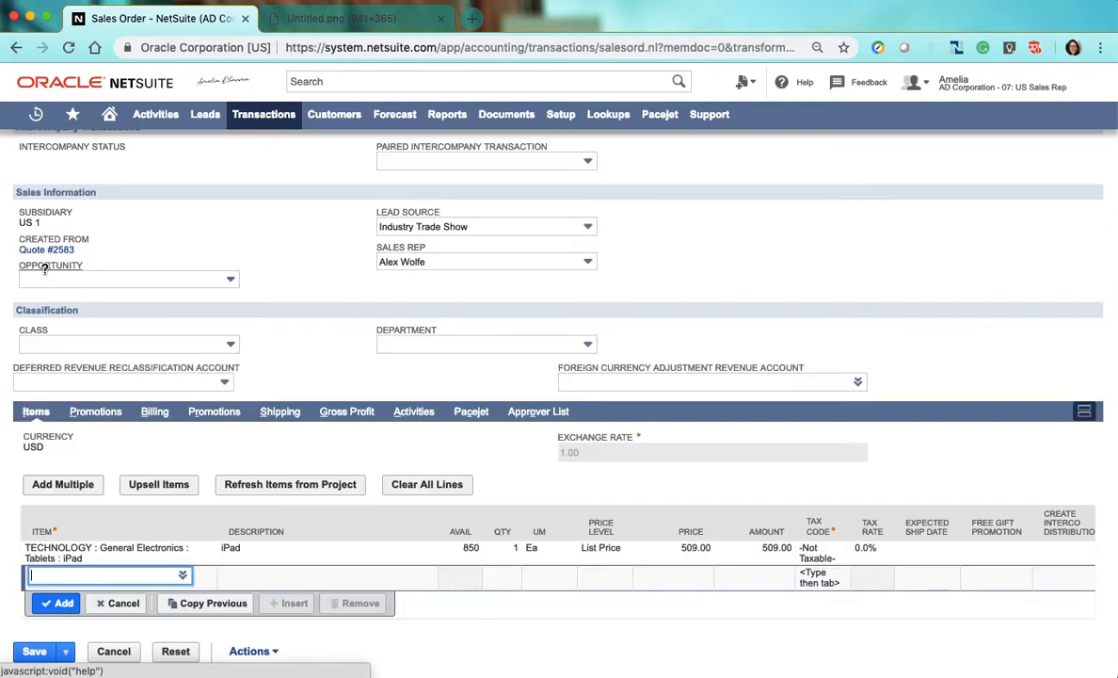
scroll(389, 520, up, 6)
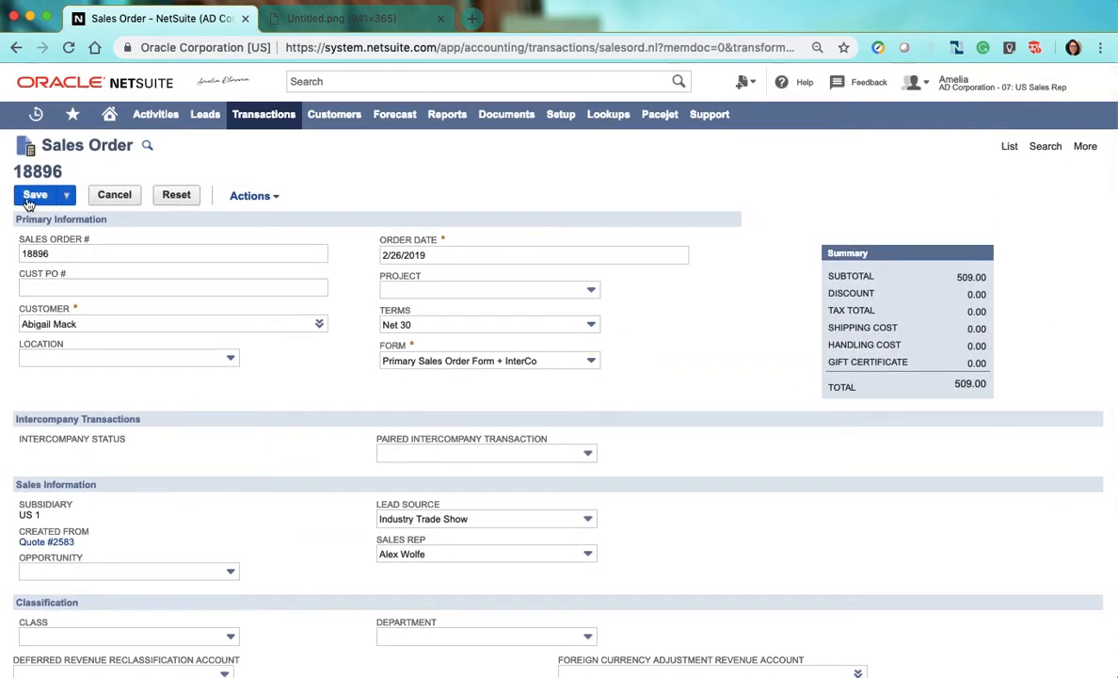
click(34, 195)
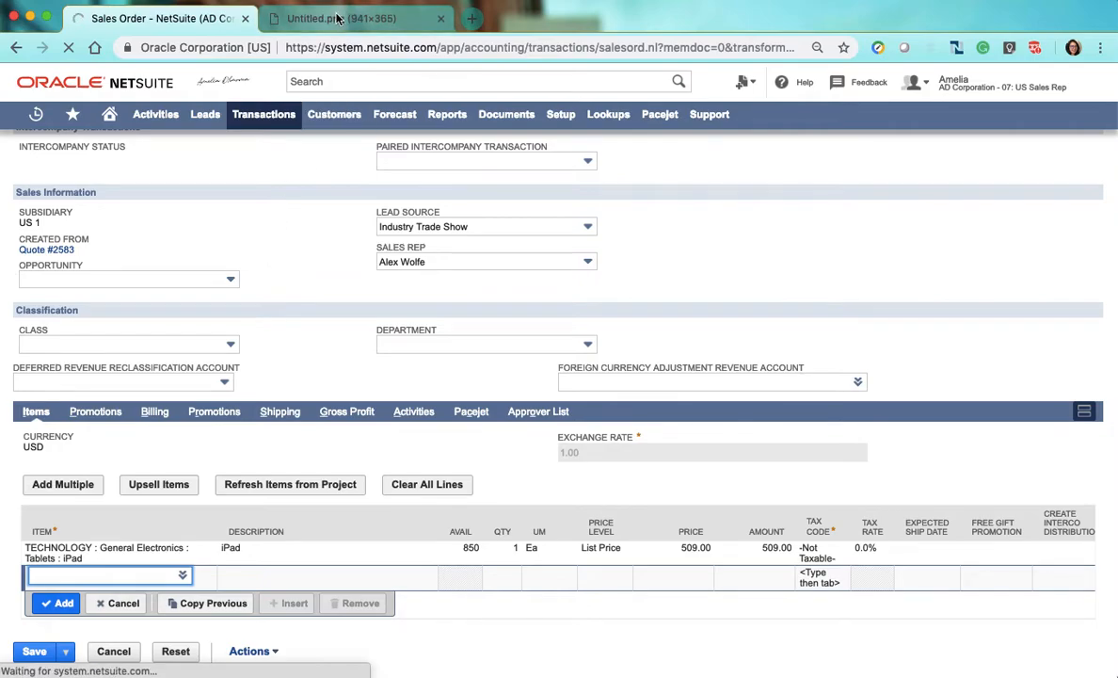
Consult the Quote to Cash process diagram and change the role to AD Corporation - 06: US Warehouse Operations.
click(337, 19)
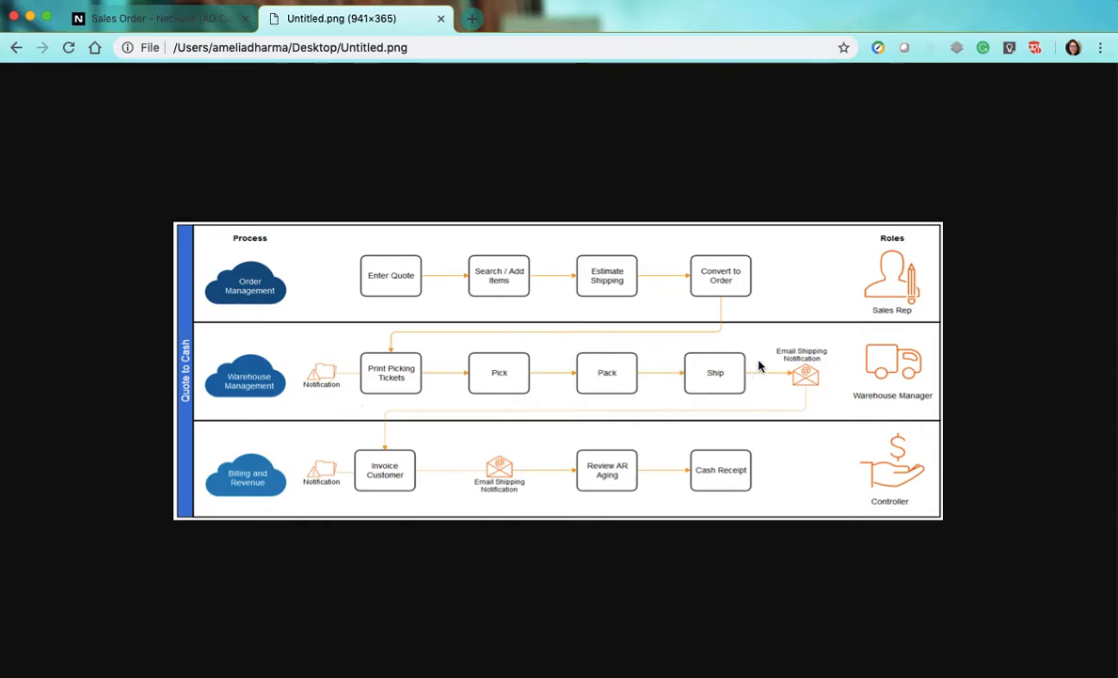
click(160, 19)
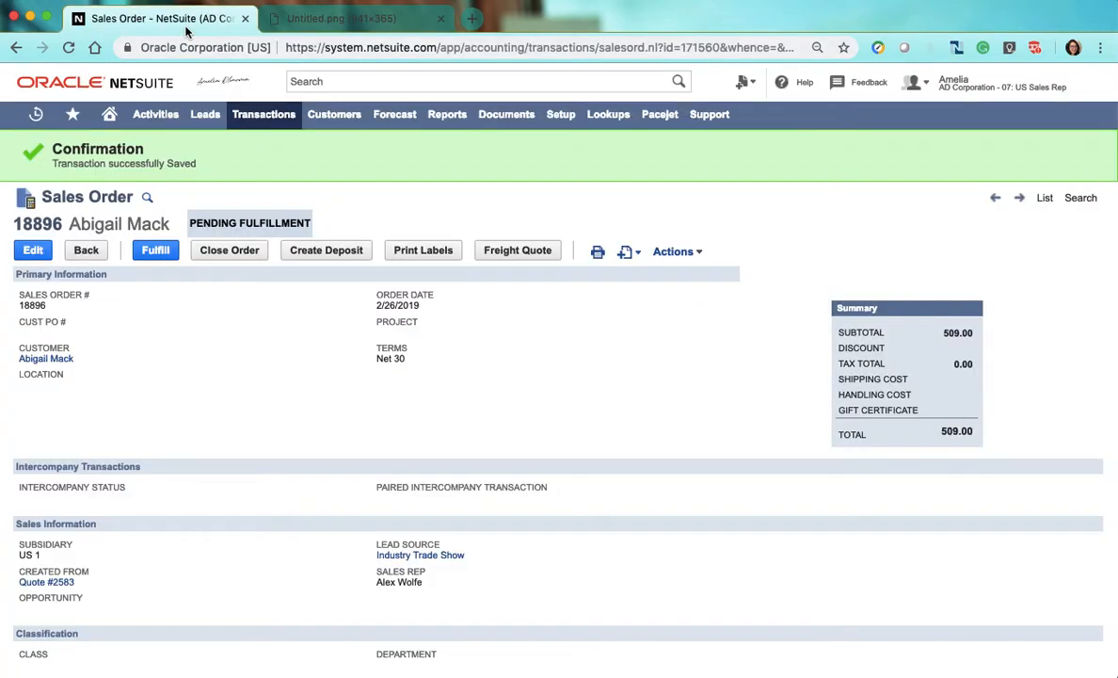
double_click(55, 223)
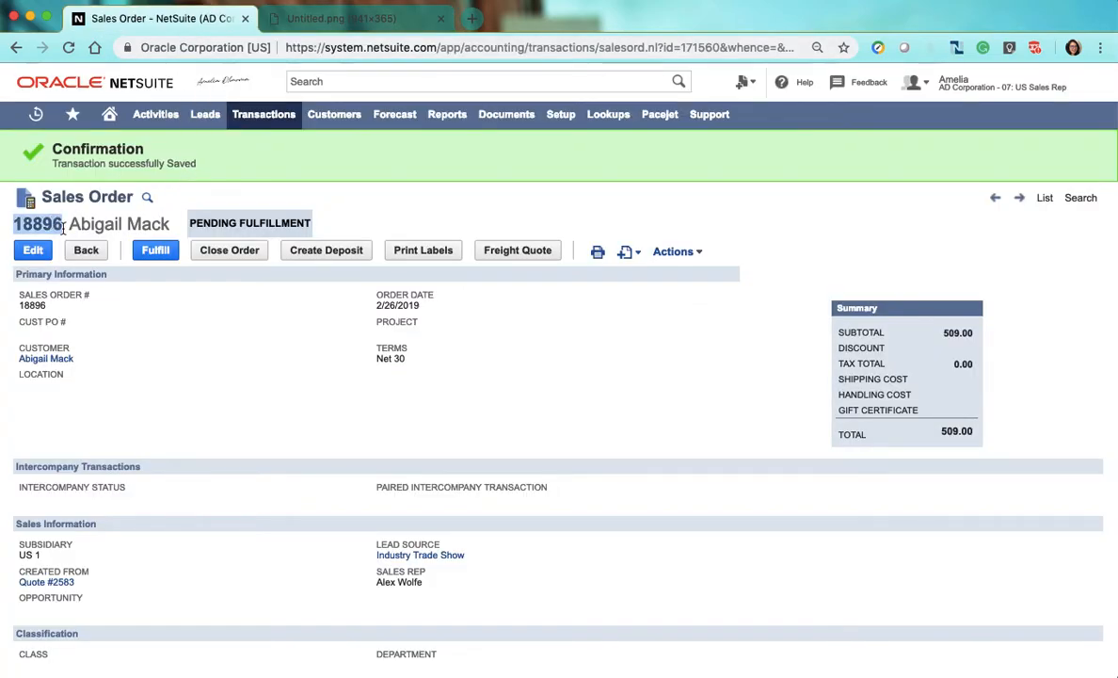
click(235, 346)
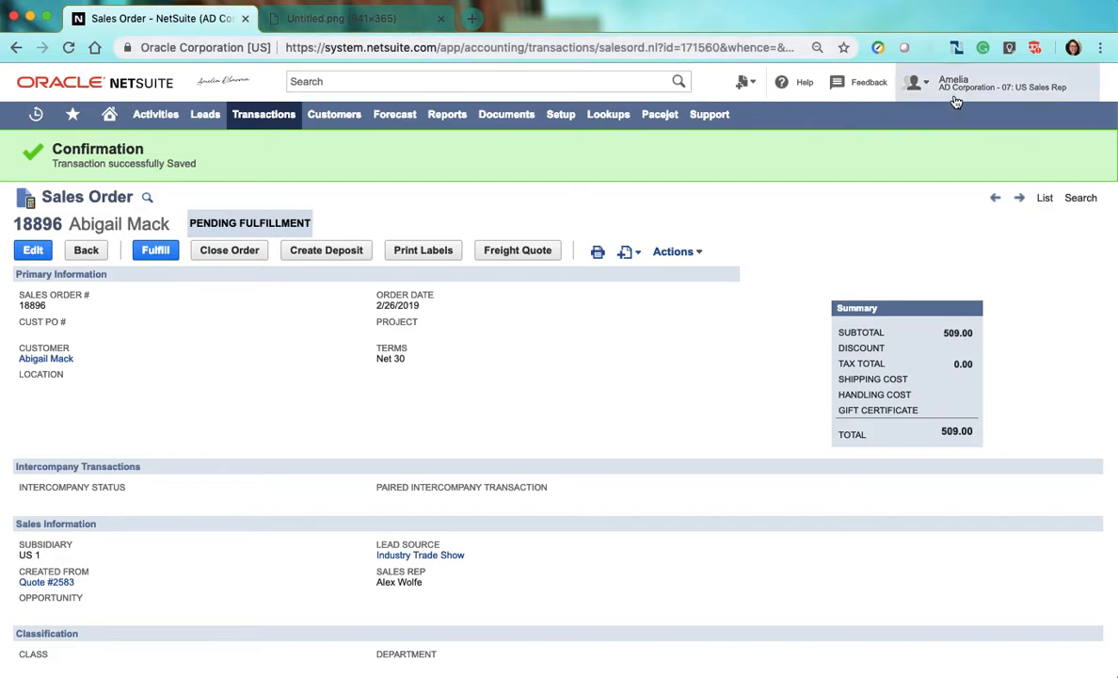
mouse_move(918, 83)
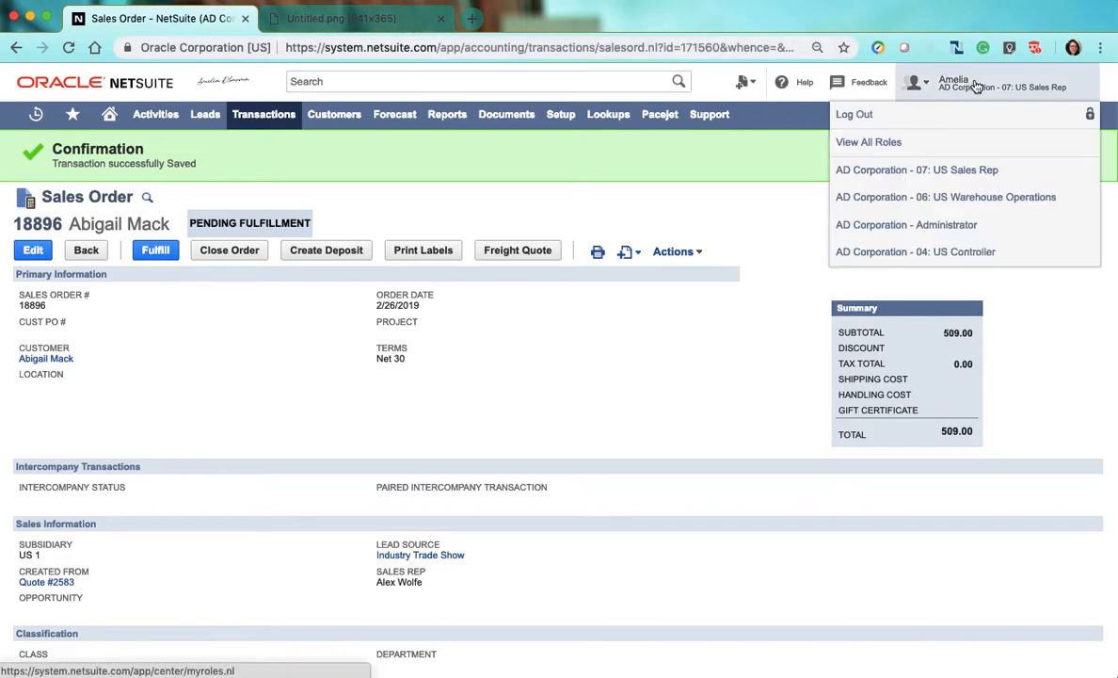
click(1013, 200)
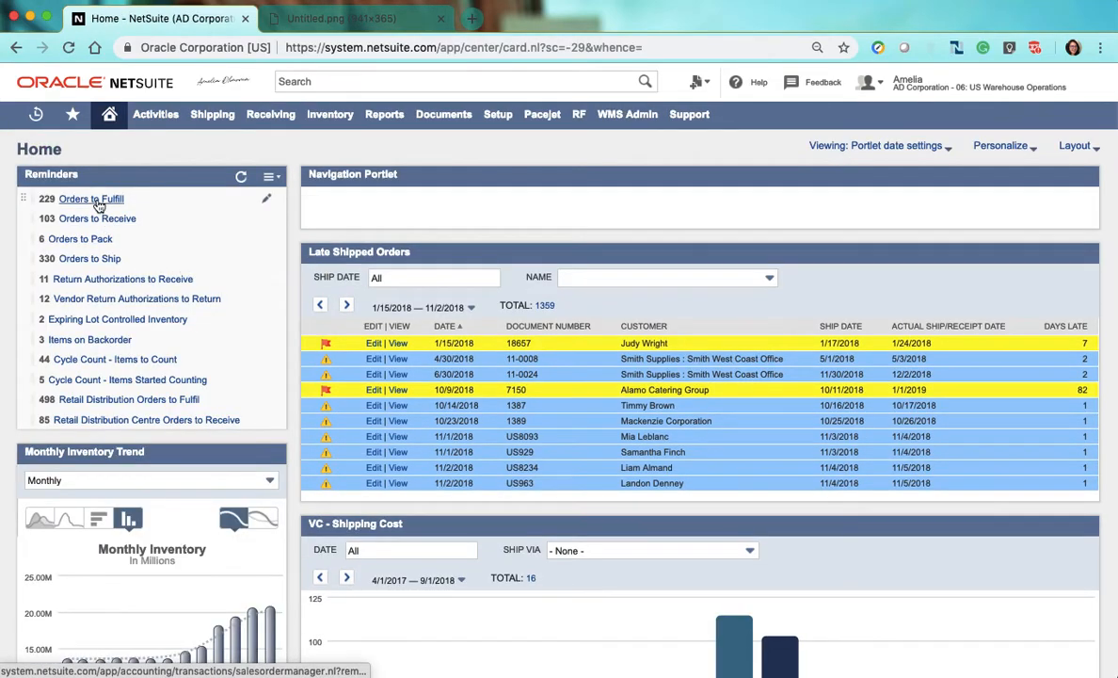
Open the Orders to Fulfill reminder in a separate browser tab, keeping the home dashboard open.
click(94, 200)
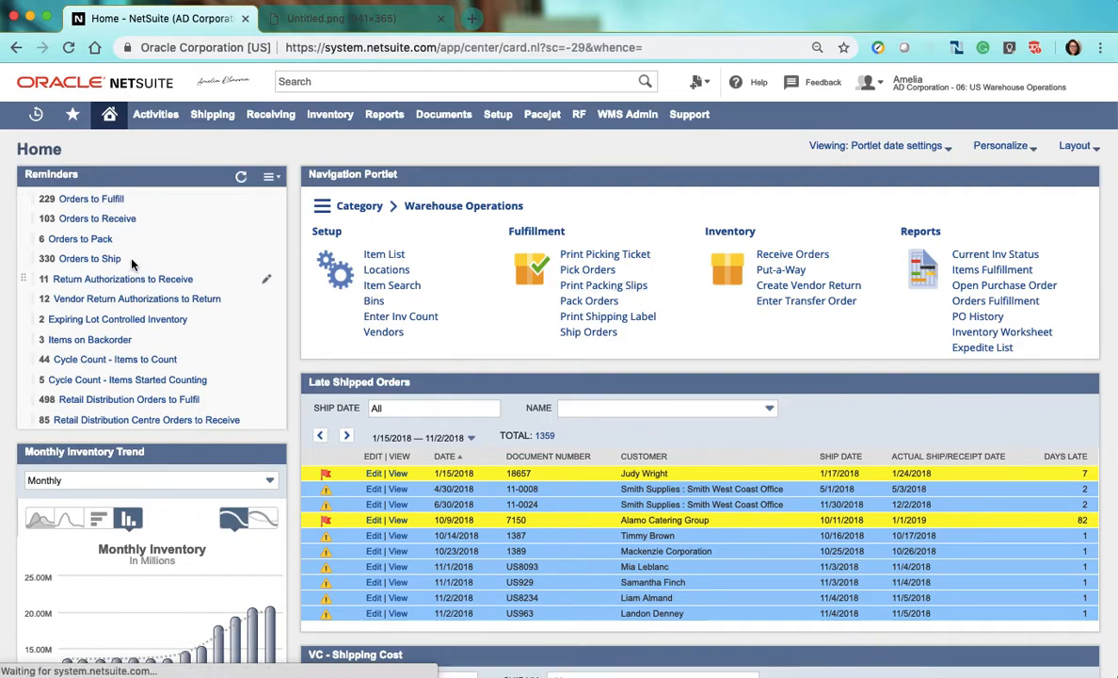
right_click(91, 201)
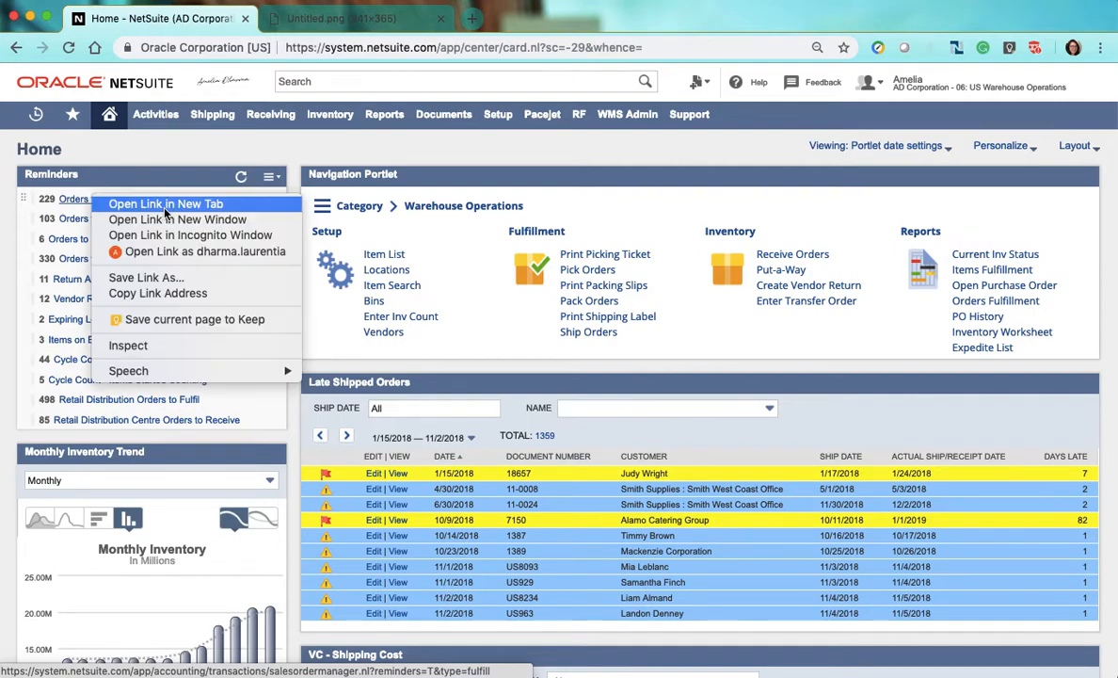
click(170, 209)
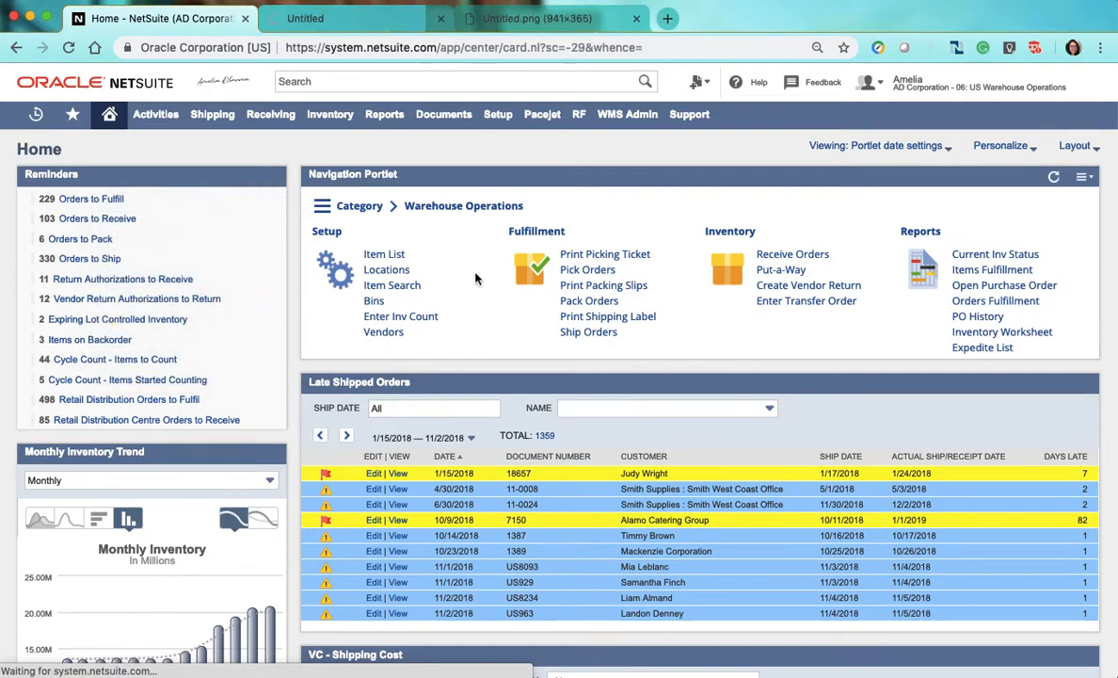
click(419, 286)
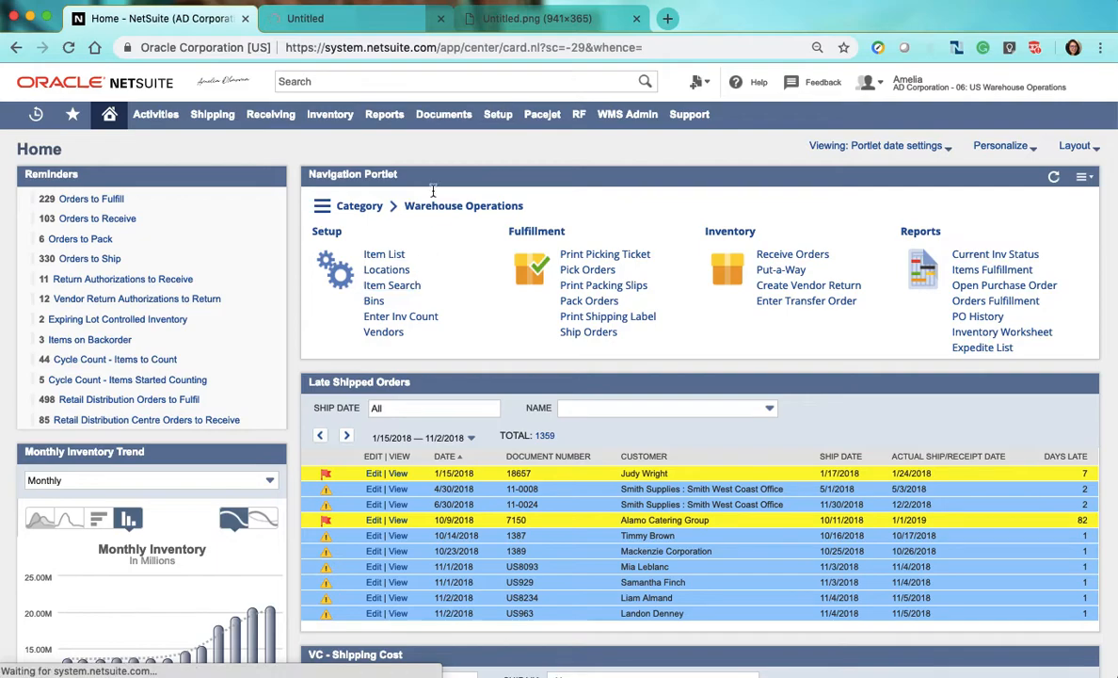
Search globally for the saved sales order by its order number and open its record.
click(394, 81)
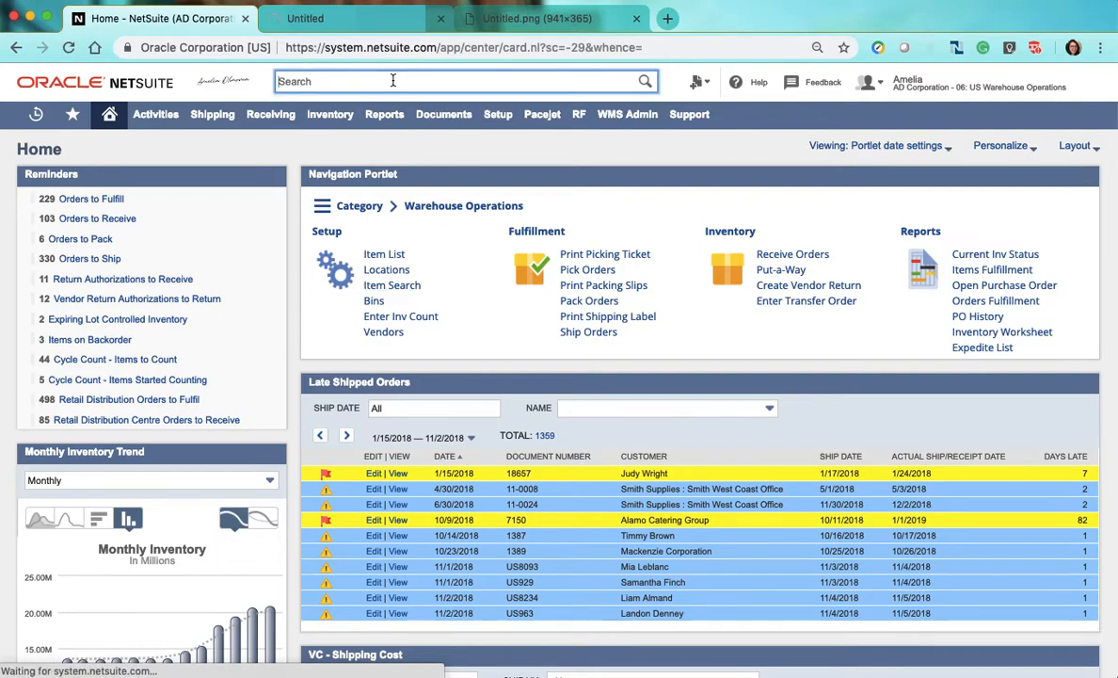
text(18896)
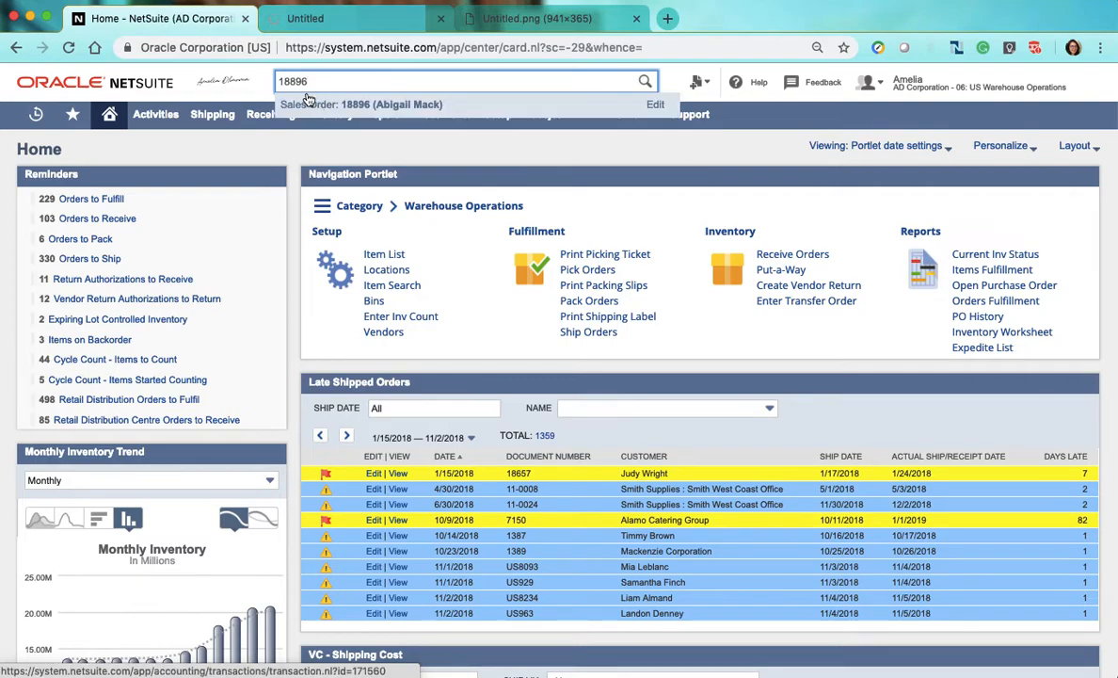
click(412, 109)
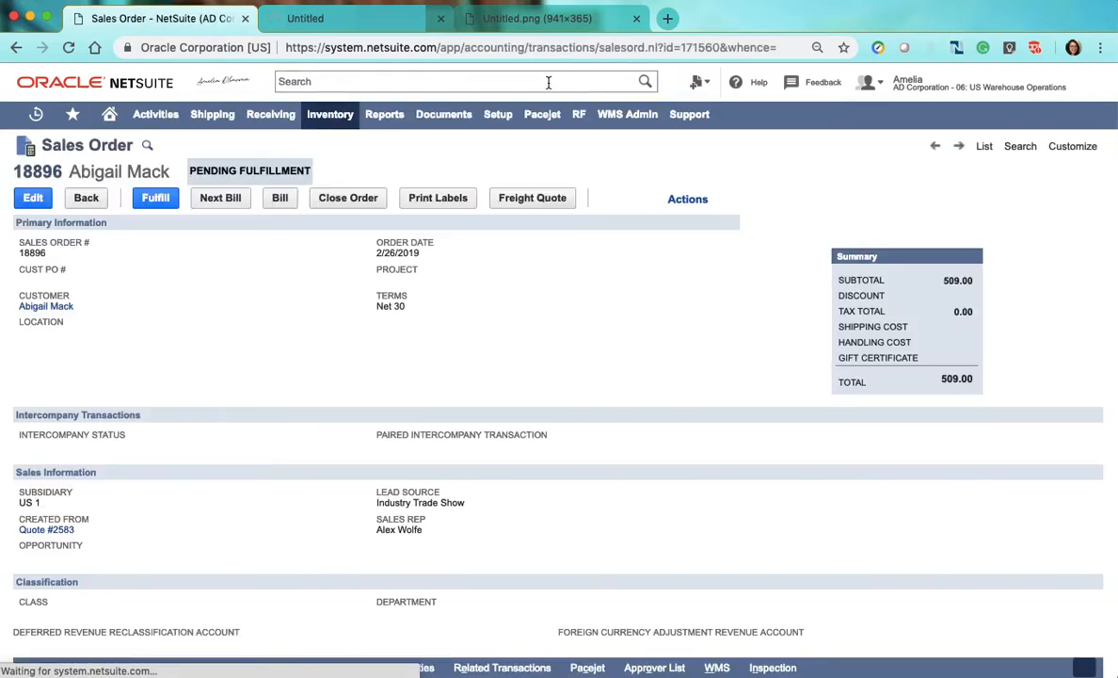
click(549, 83)
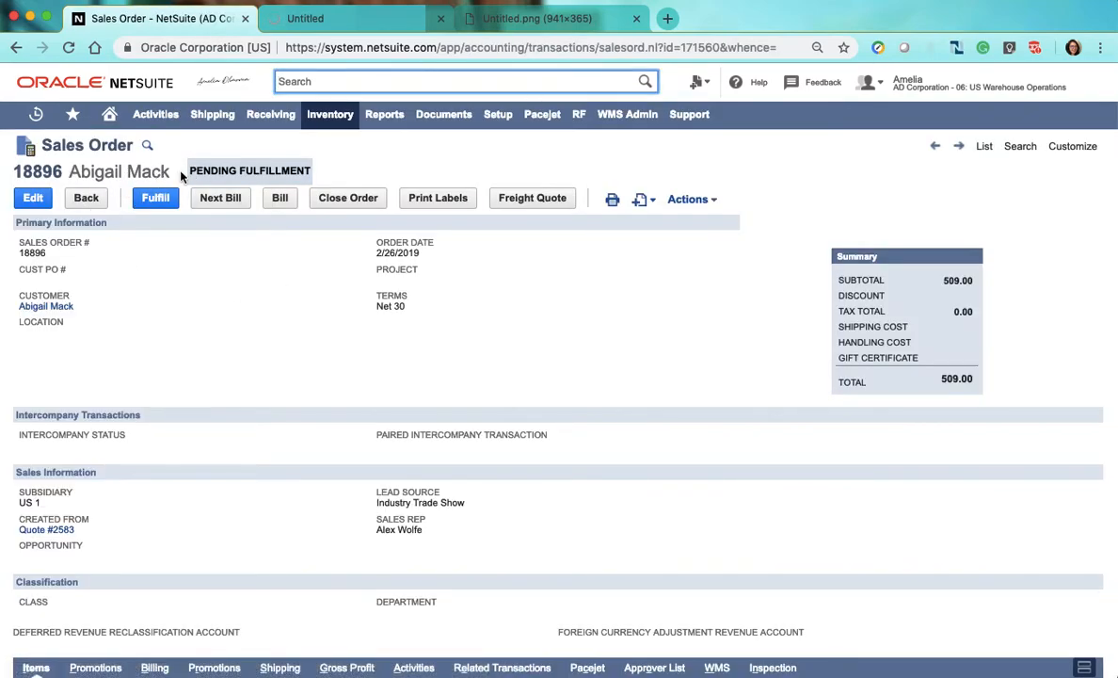
scroll(270, 303, down, 1)
scroll(271, 304, up, 1)
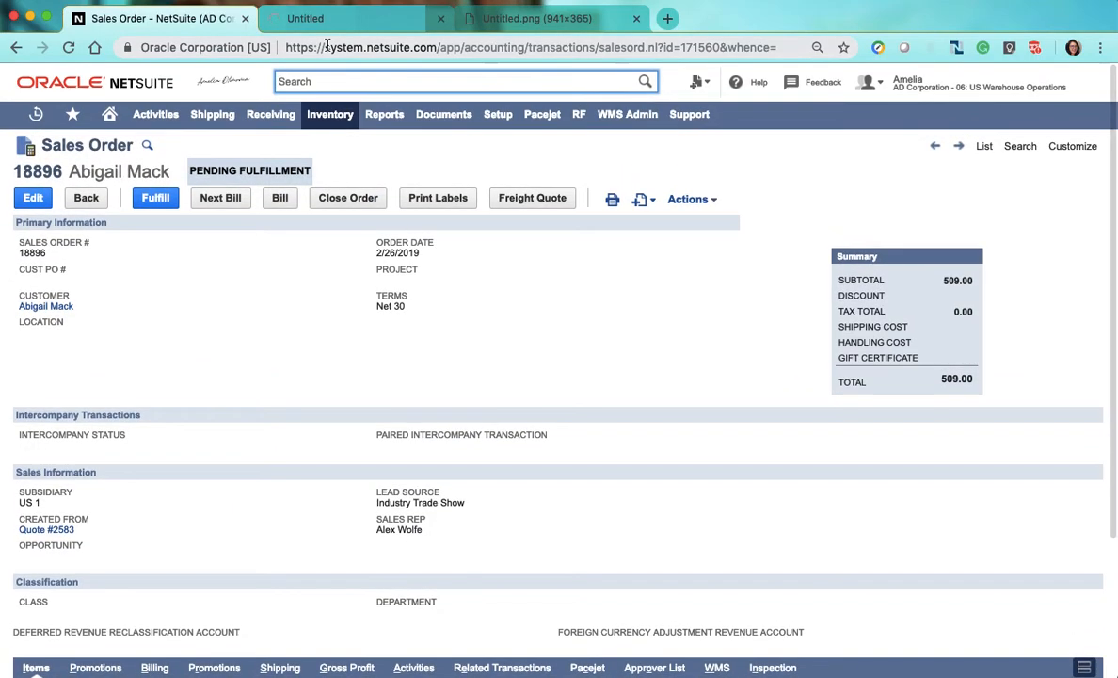
Look through the Fulfill Orders list and return to the sales order record.
click(326, 23)
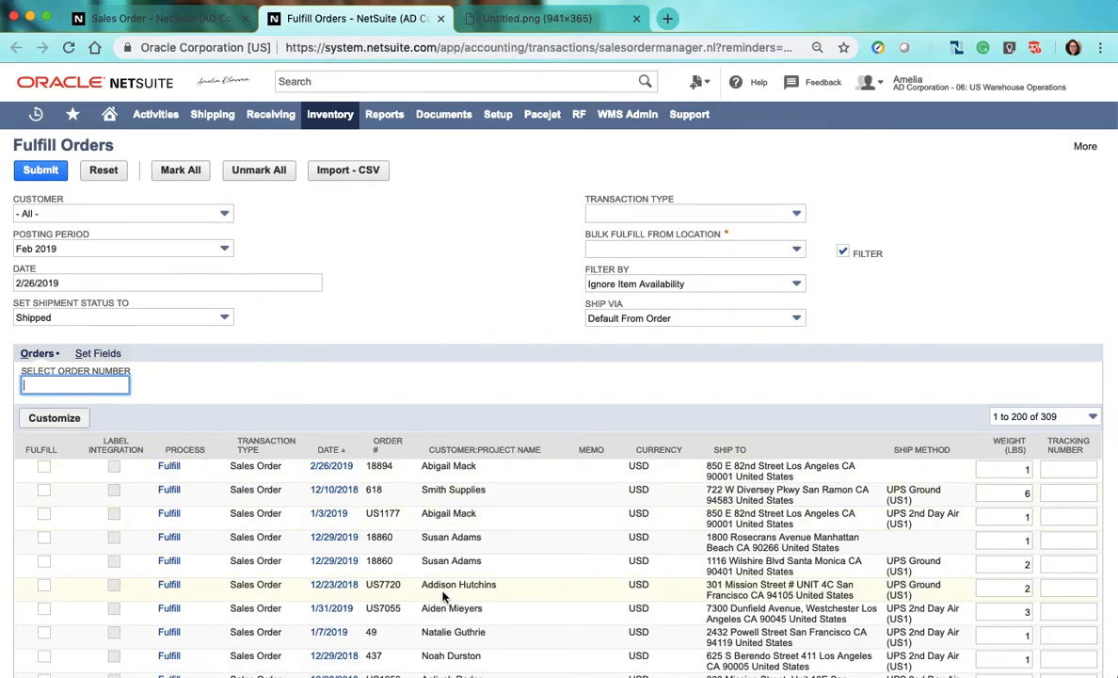
scroll(442, 595, down, 3)
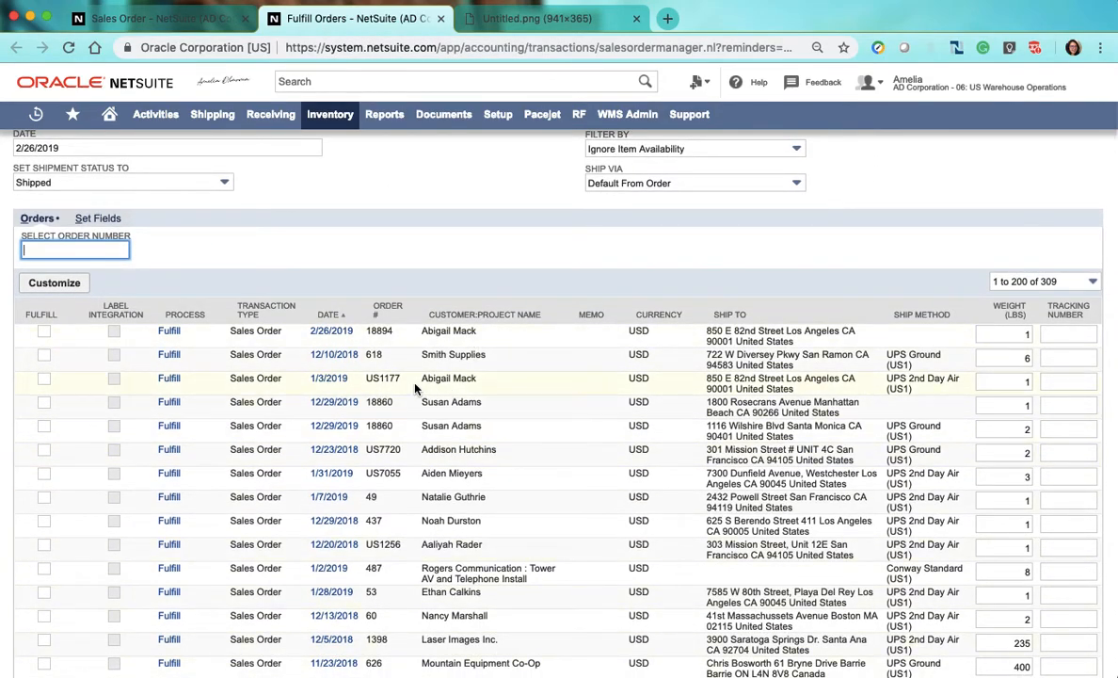
scroll(415, 388, down, 8)
scroll(415, 387, up, 11)
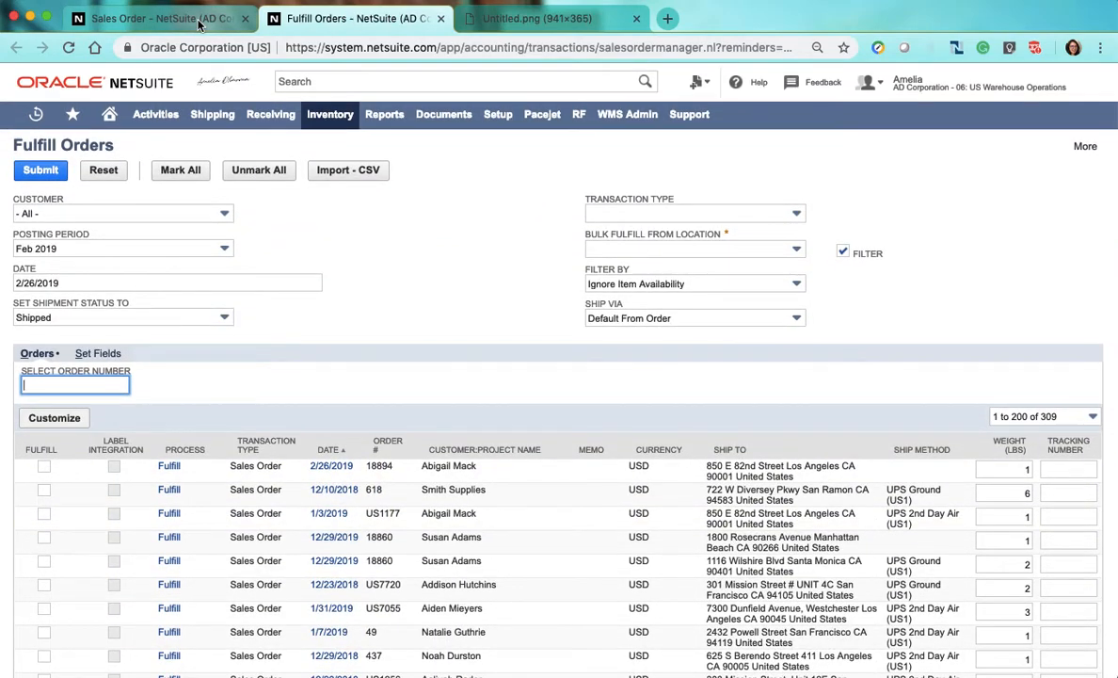
click(199, 25)
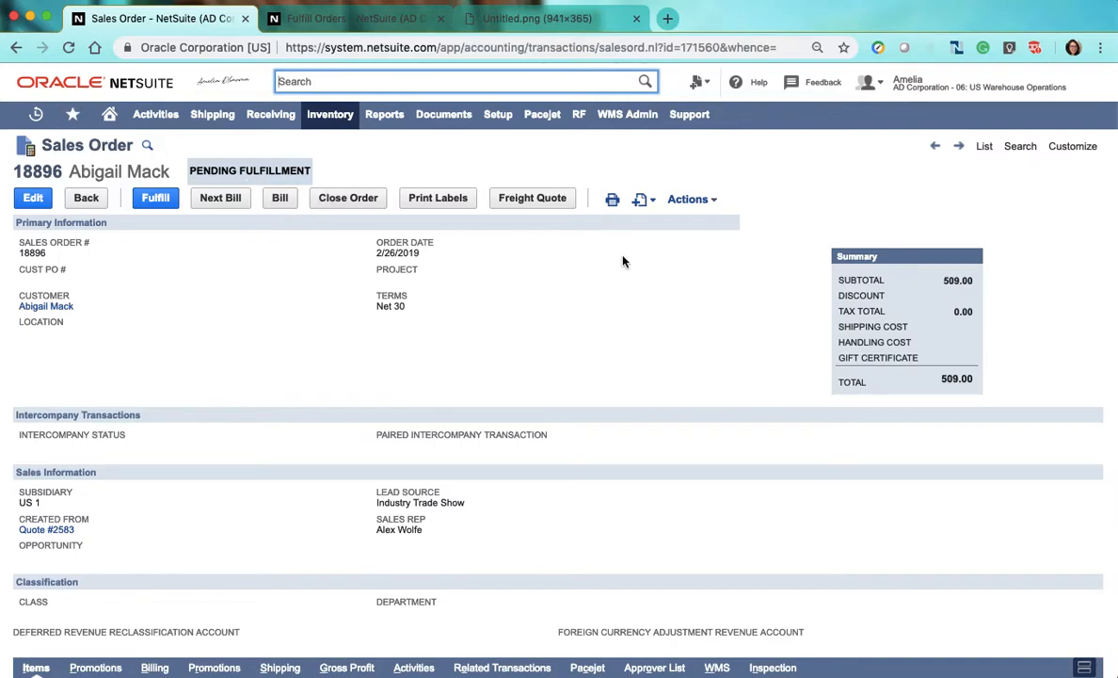
scroll(216, 344, down, 1)
scroll(215, 345, up, 1)
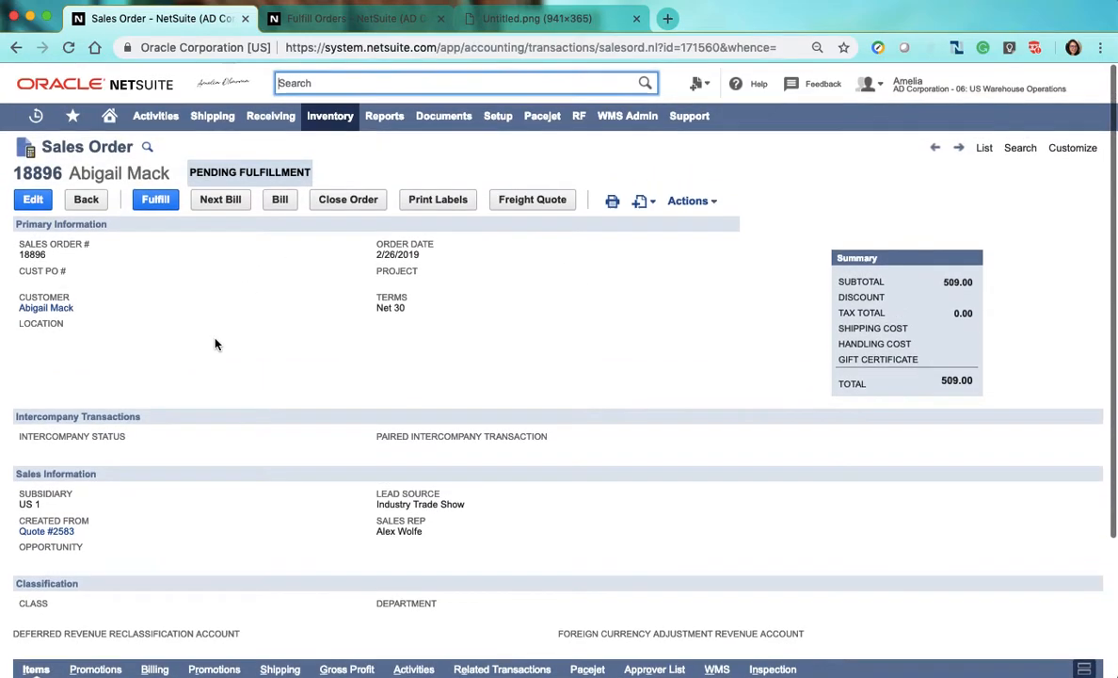
Start an item fulfillment from the sales order with its status set to Shipped.
click(157, 202)
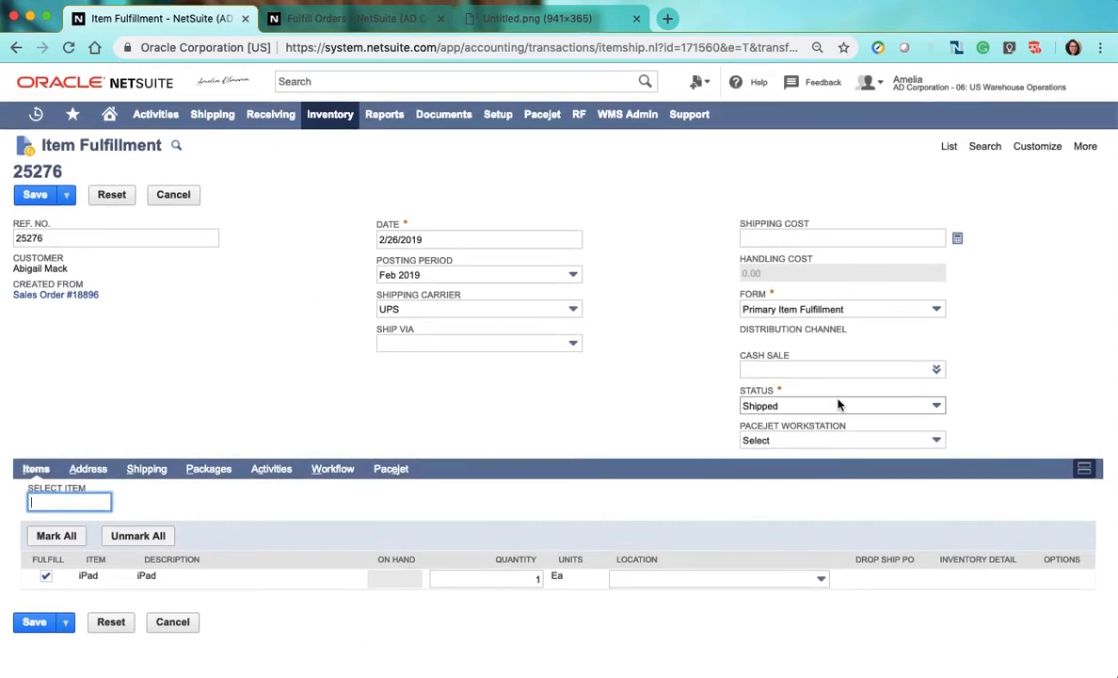
click(827, 406)
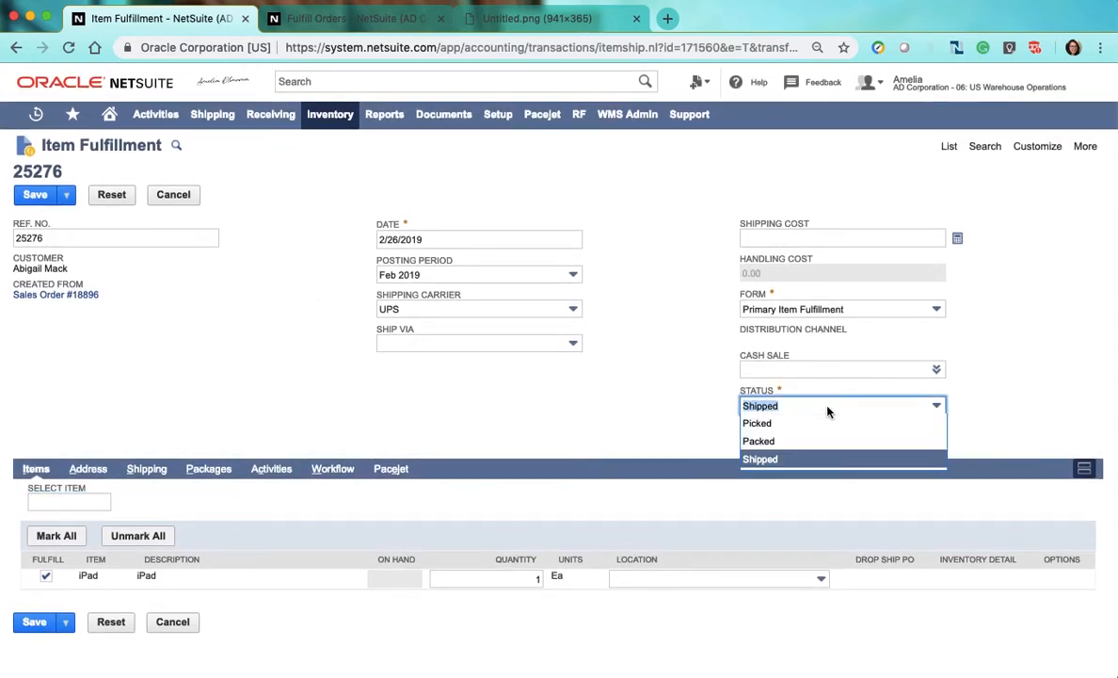
click(804, 462)
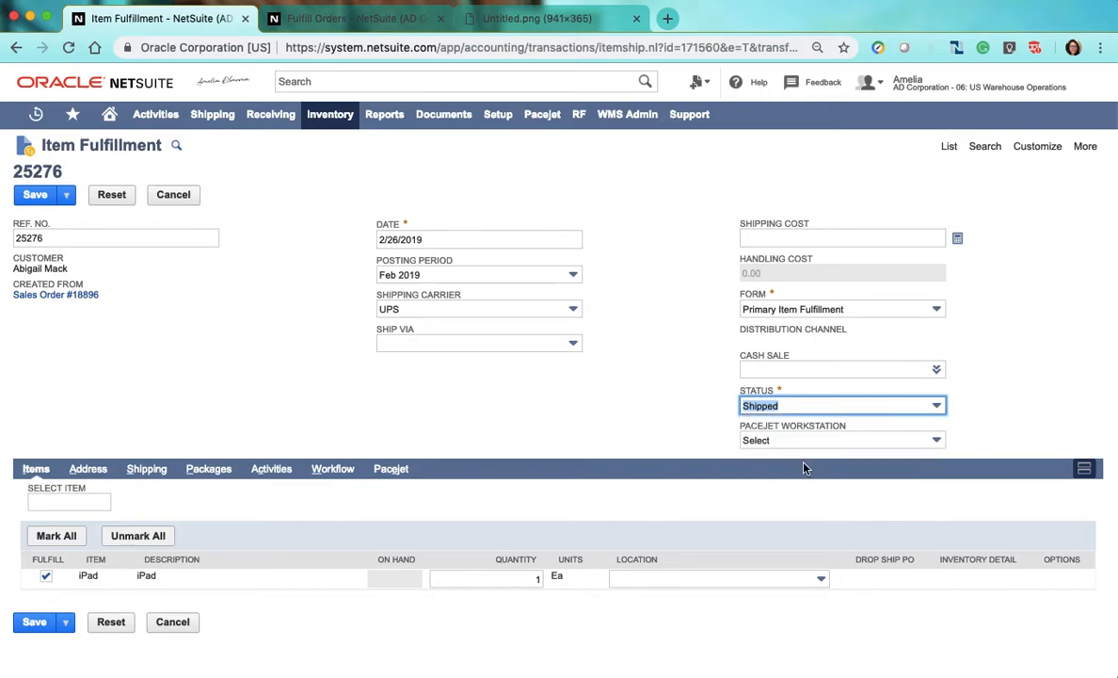
Set the iPad line's location to US West DC and save the item fulfillment.
click(738, 580)
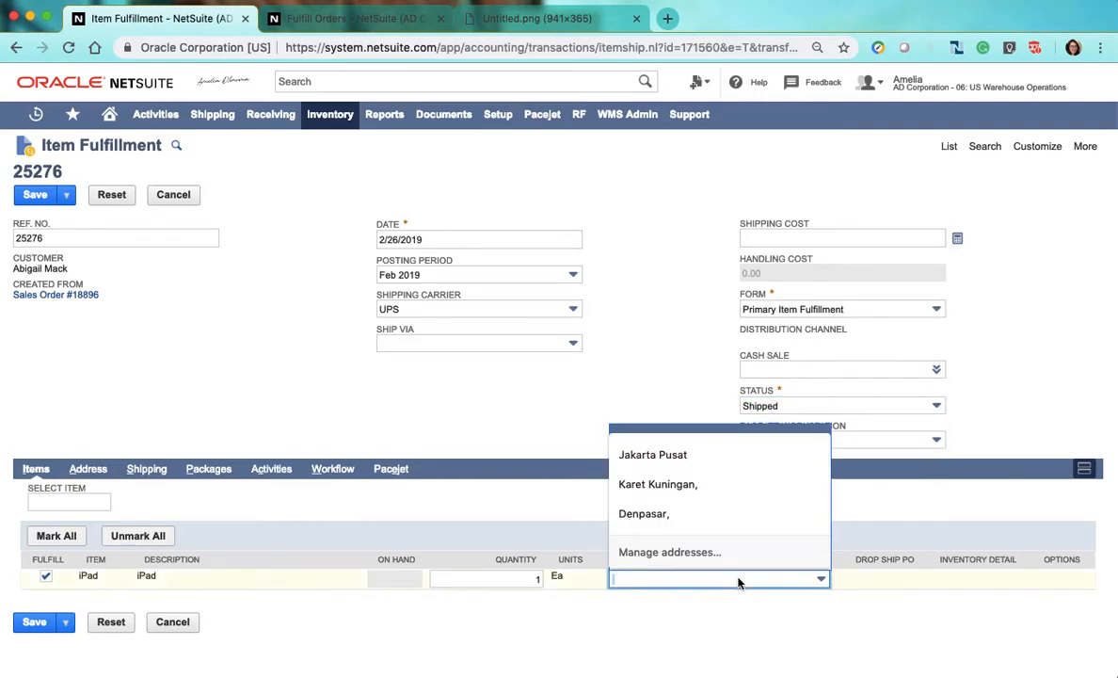
click(822, 580)
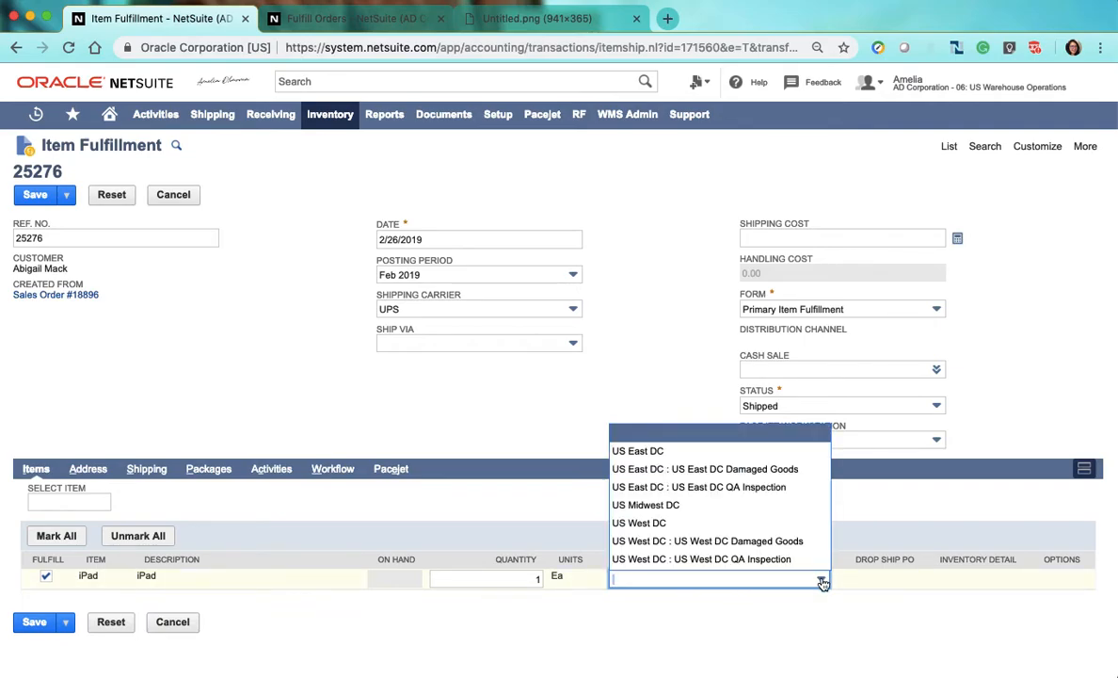
click(756, 523)
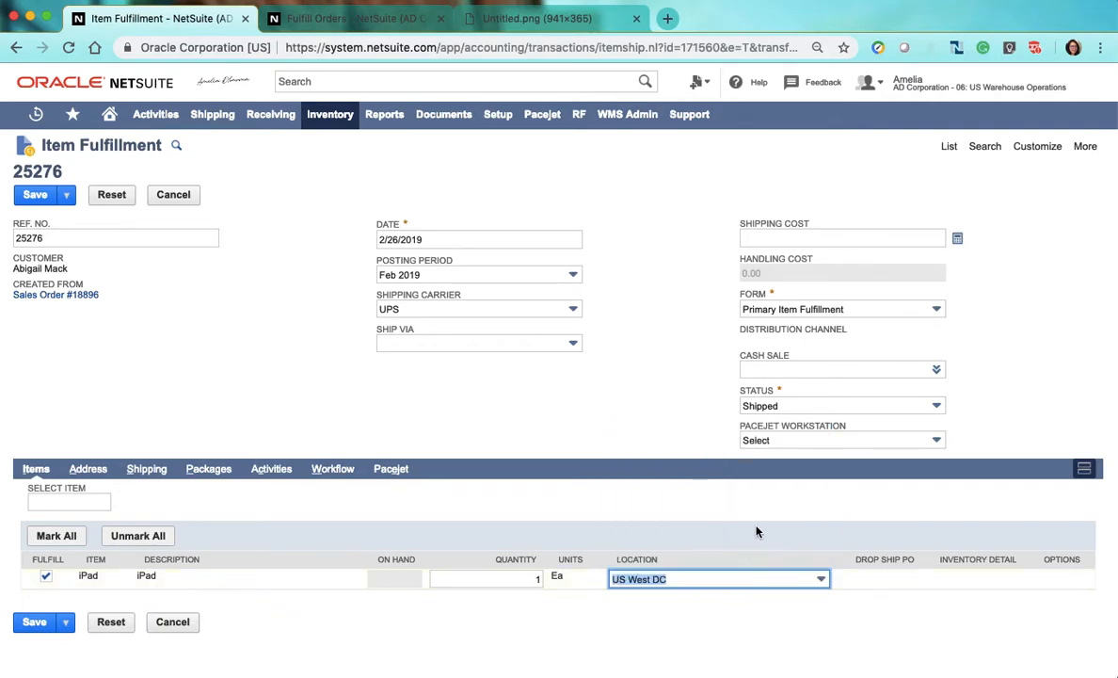
click(675, 634)
scroll(683, 386, down, 1)
scroll(659, 391, up, 1)
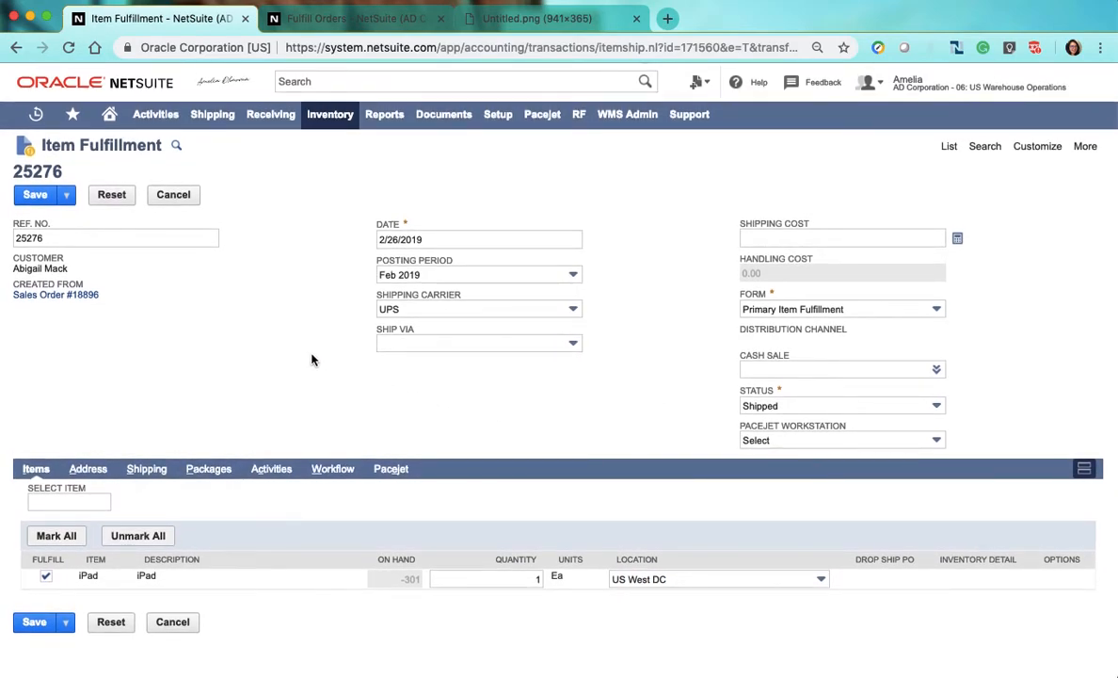
click(37, 194)
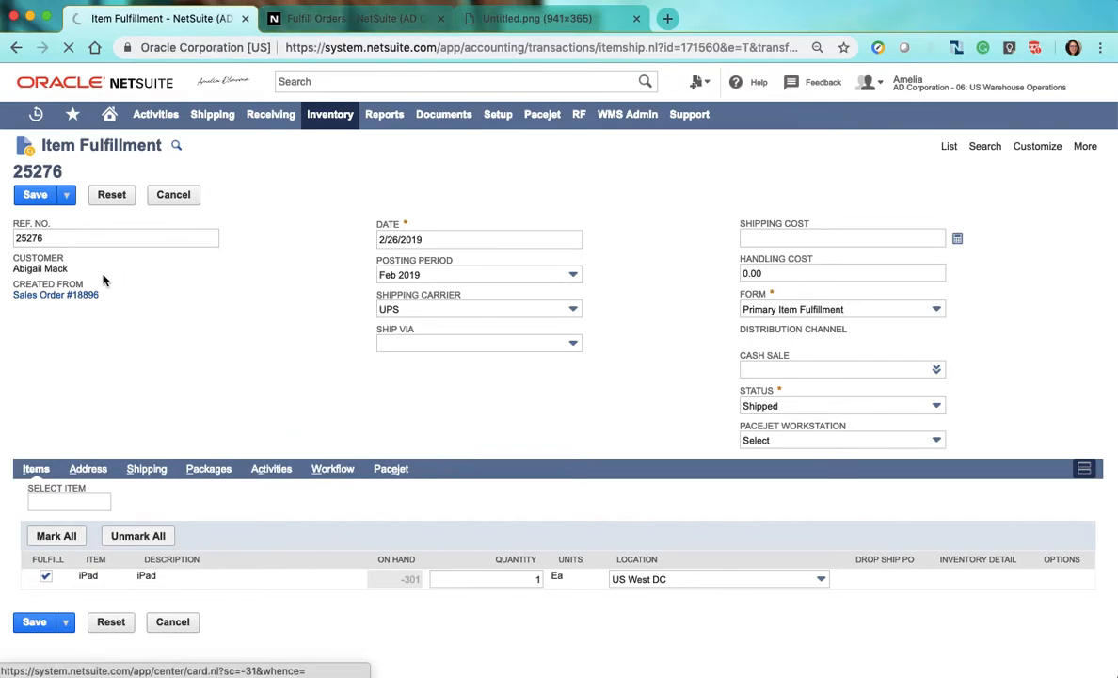
Open the fulfillment's source sales order in a separate browser tab, close the Fulfill Orders tab and check the order's status.
right_click(70, 296)
right_click(57, 295)
click(94, 281)
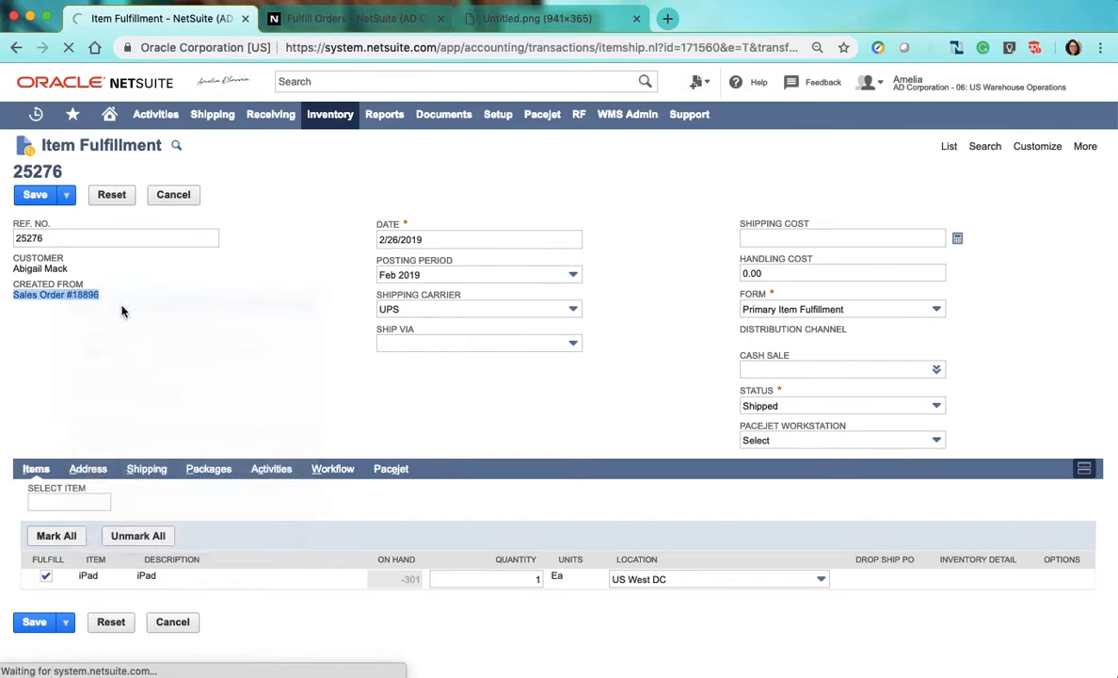
click(441, 19)
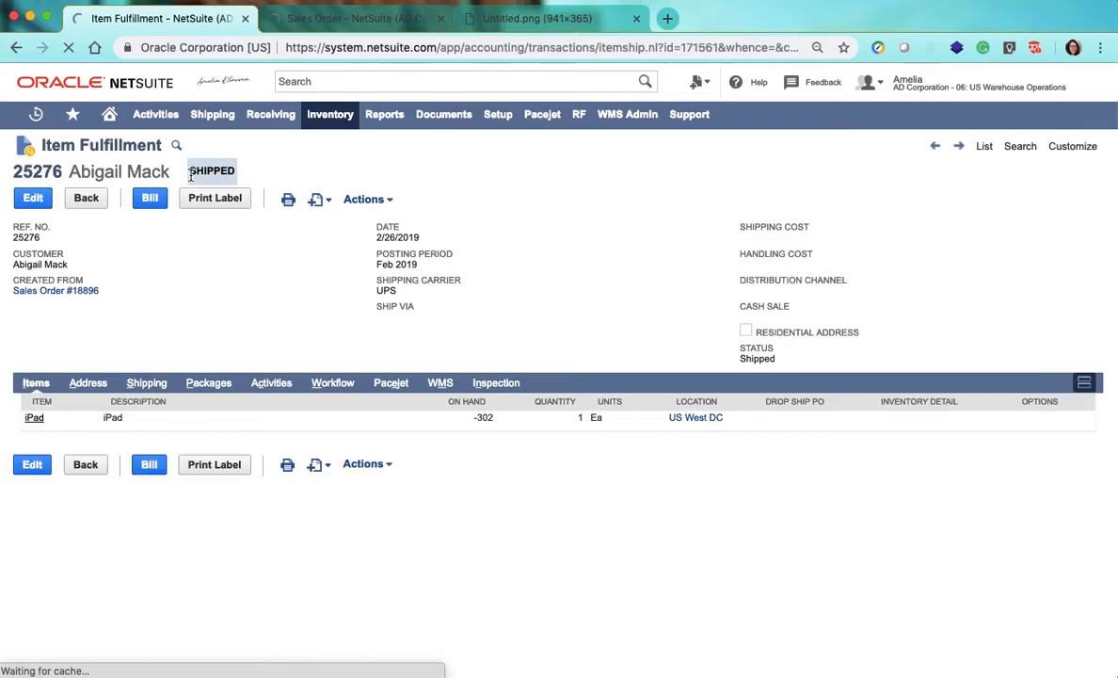
click(337, 24)
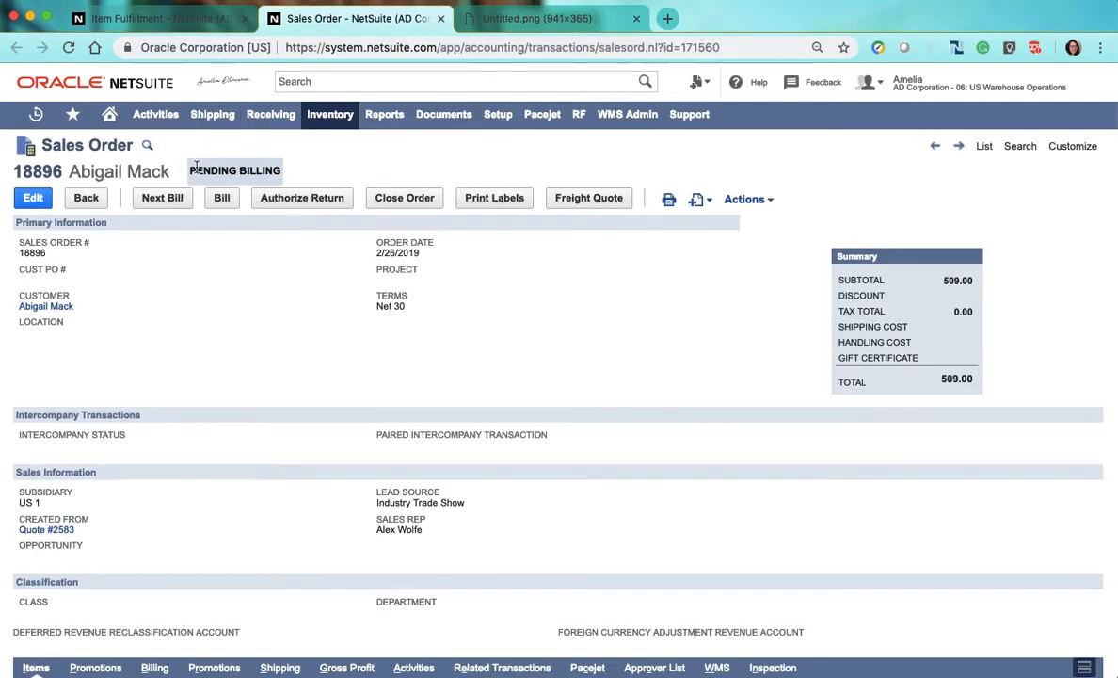
drag(181, 160, 277, 170)
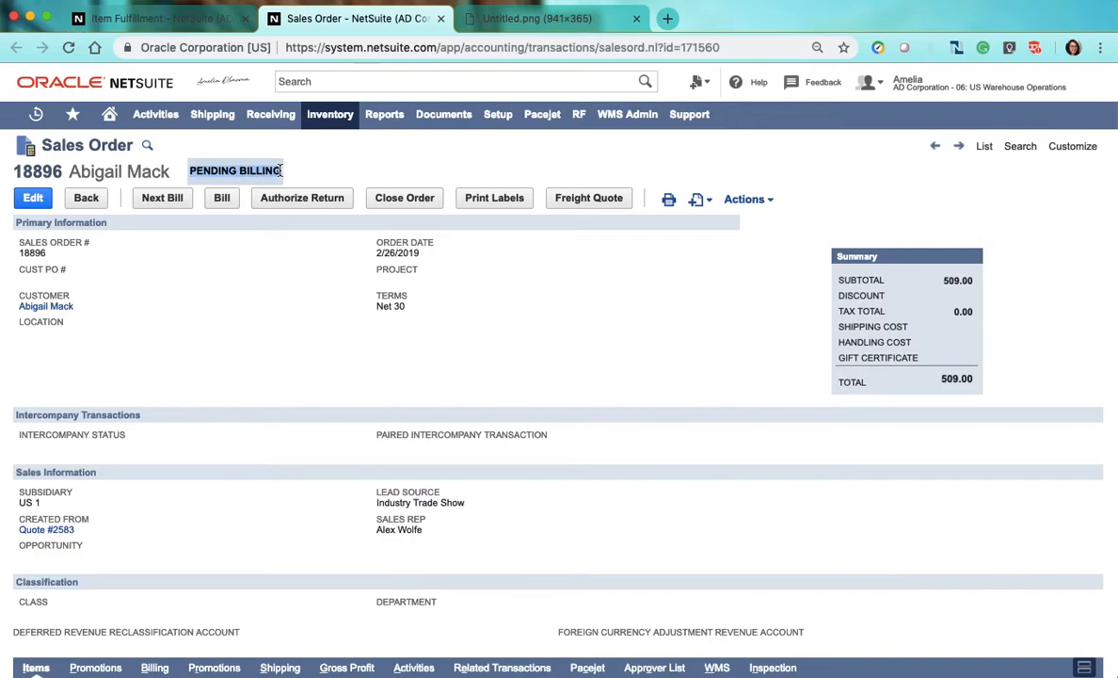
Consult the Quote to Cash process diagram, copy the sales order's number and change the role to AD Corporation - 04: US Controller.
click(531, 18)
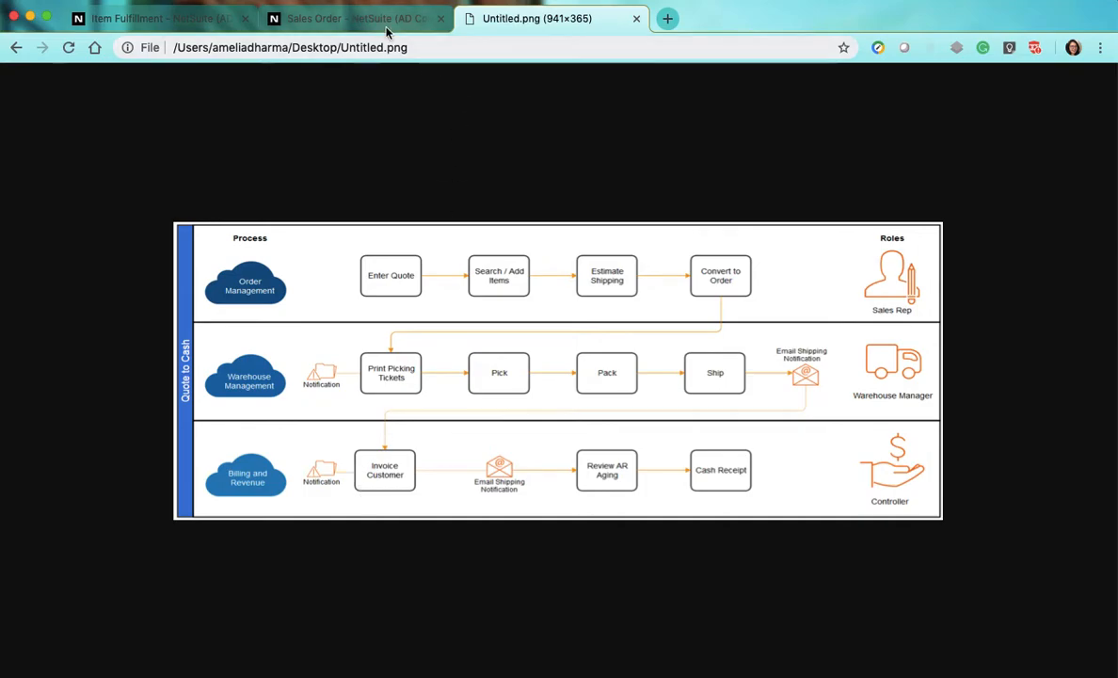
click(358, 21)
double_click(55, 171)
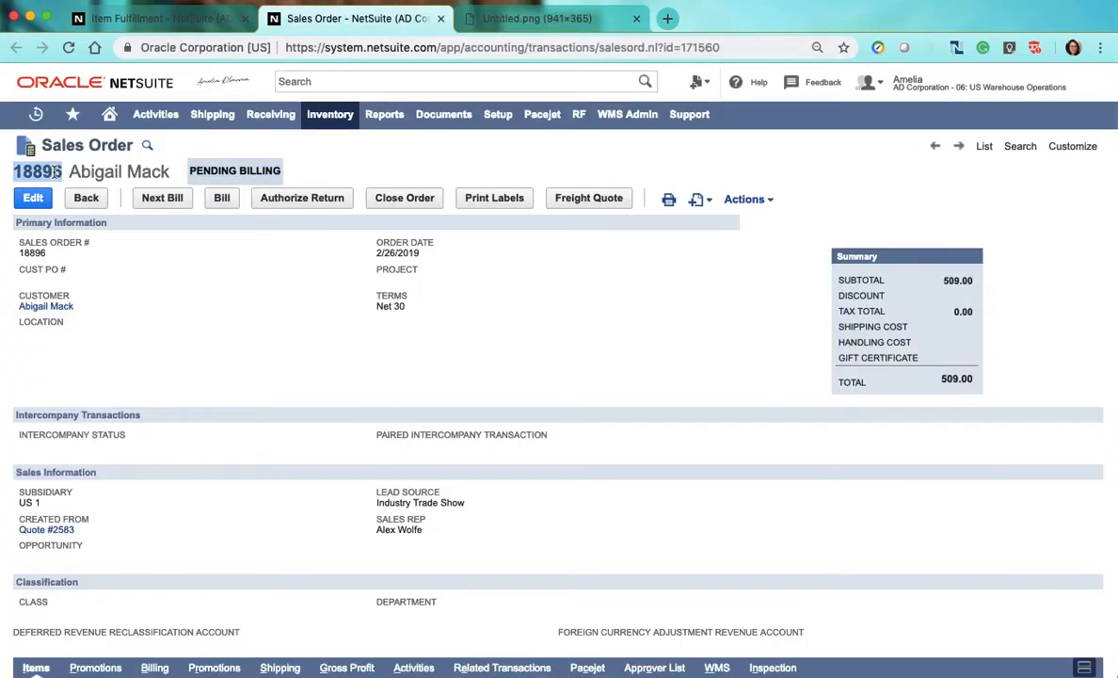
mouse_move(903, 82)
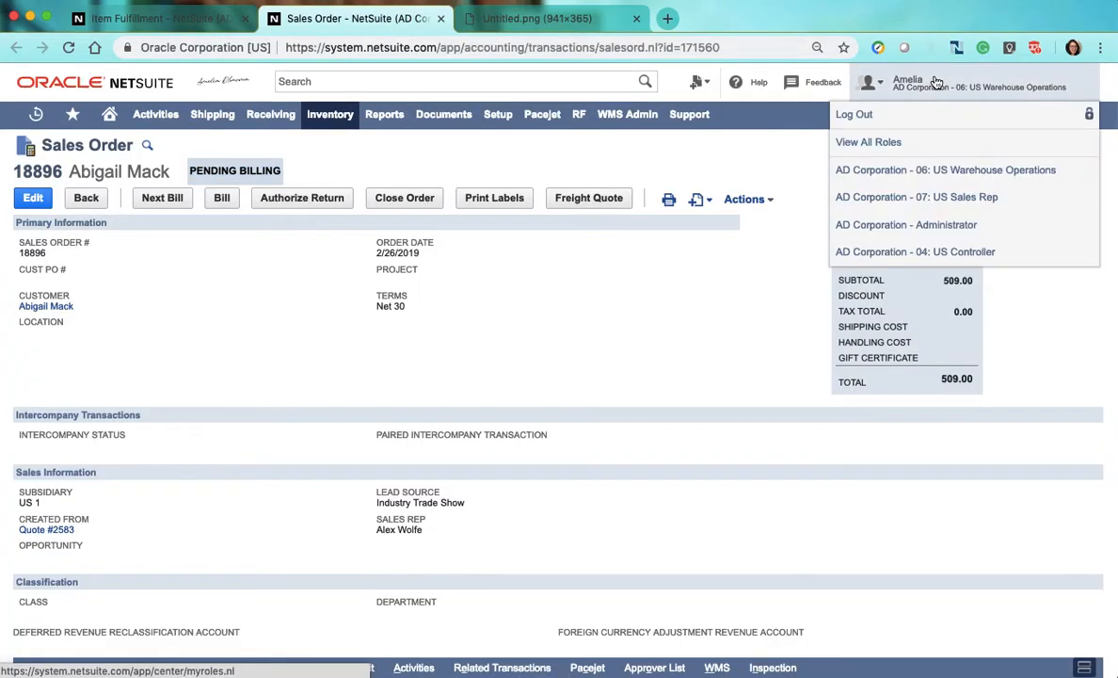
click(971, 252)
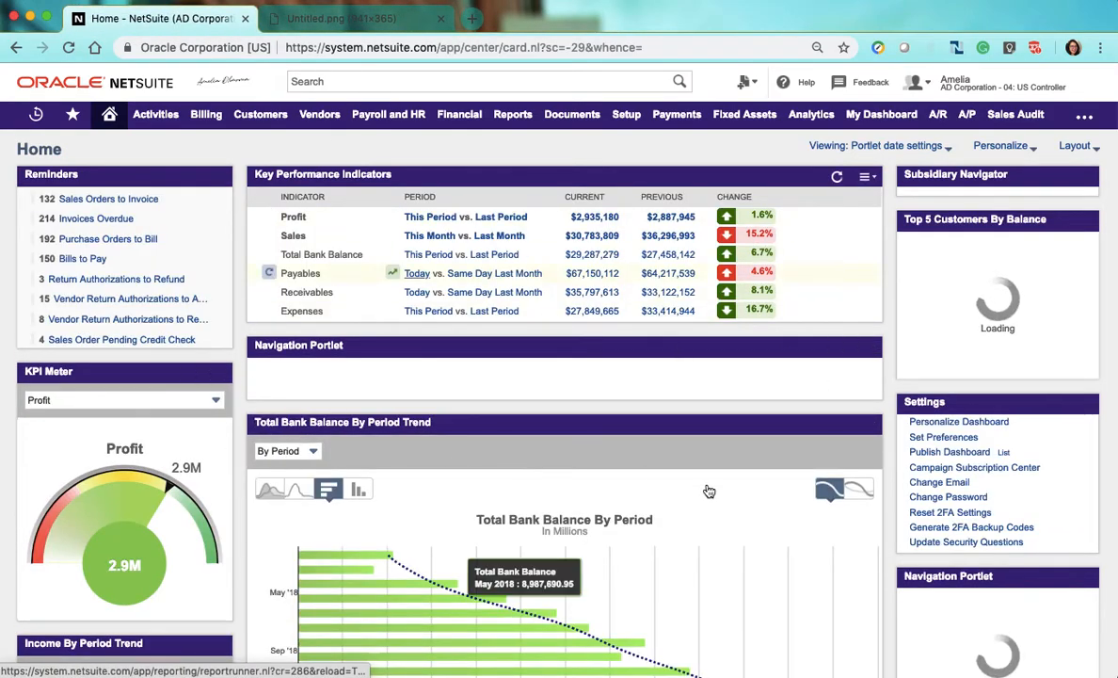
Open the Sales Orders to Invoice reminder in a separate browser tab, and open the sales order through a global search by its number.
right_click(75, 201)
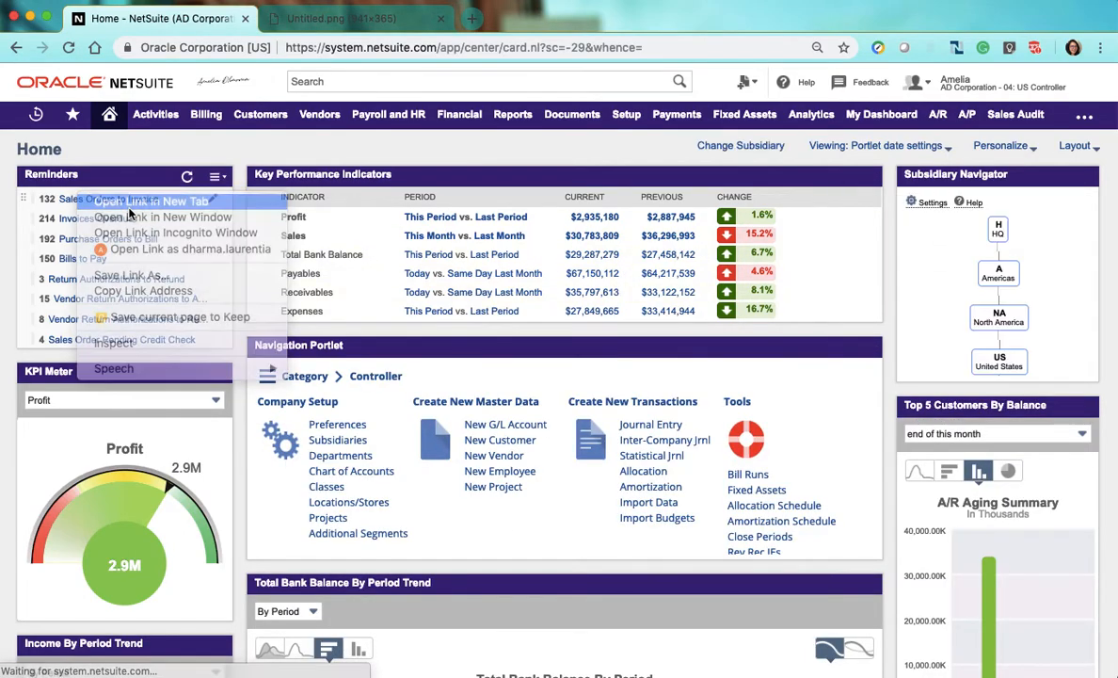
click(121, 200)
click(377, 81)
text(18896)
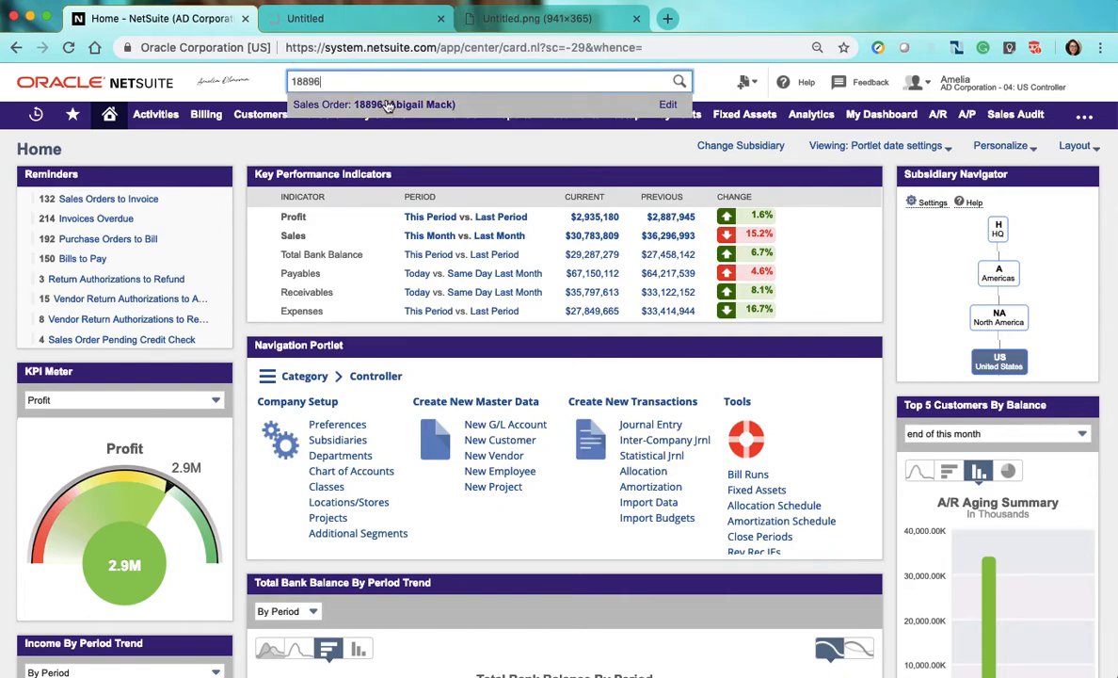
click(388, 106)
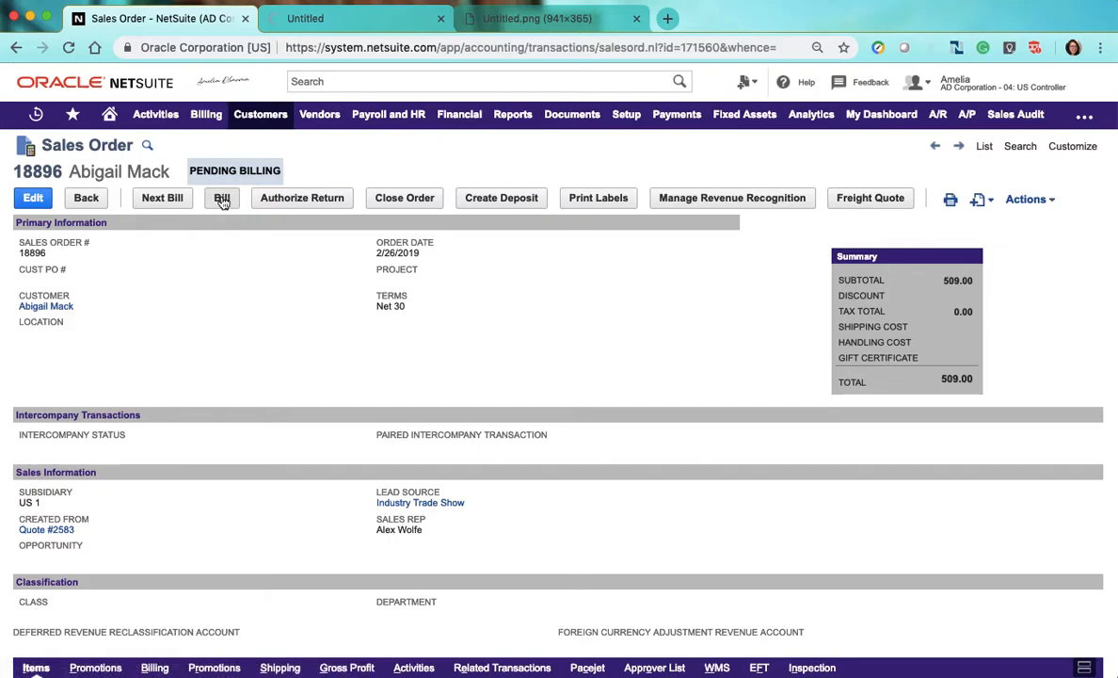
Open the list of existing invoices from the Billing area in a separate browser tab, keeping the sales order open.
click(316, 25)
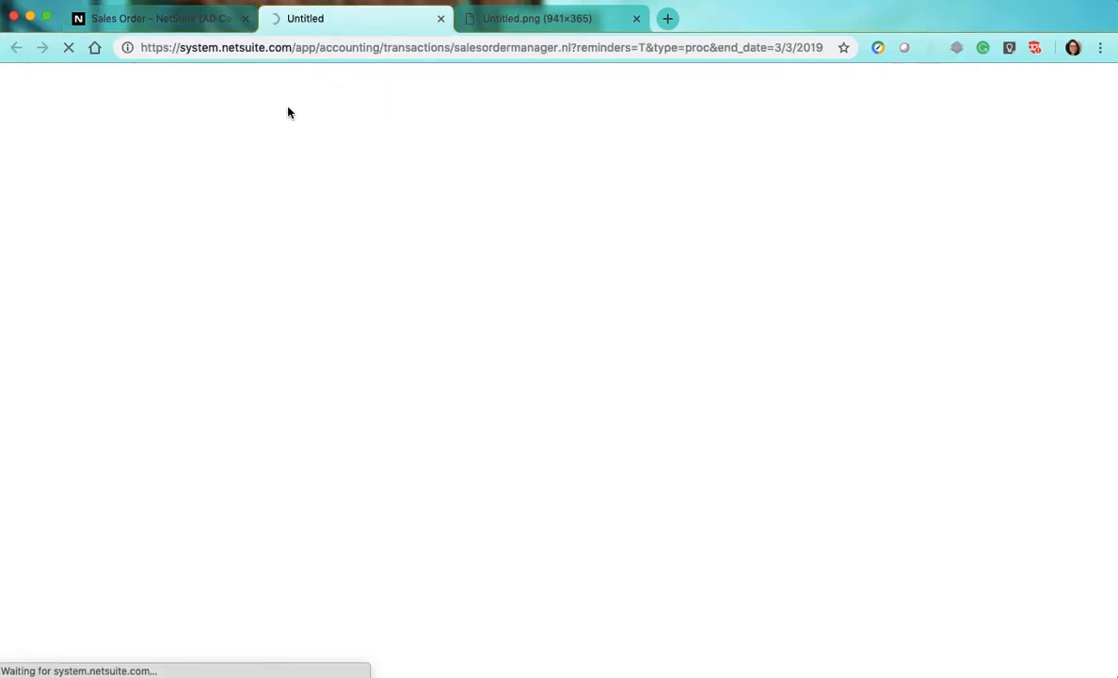
click(183, 31)
mouse_move(206, 116)
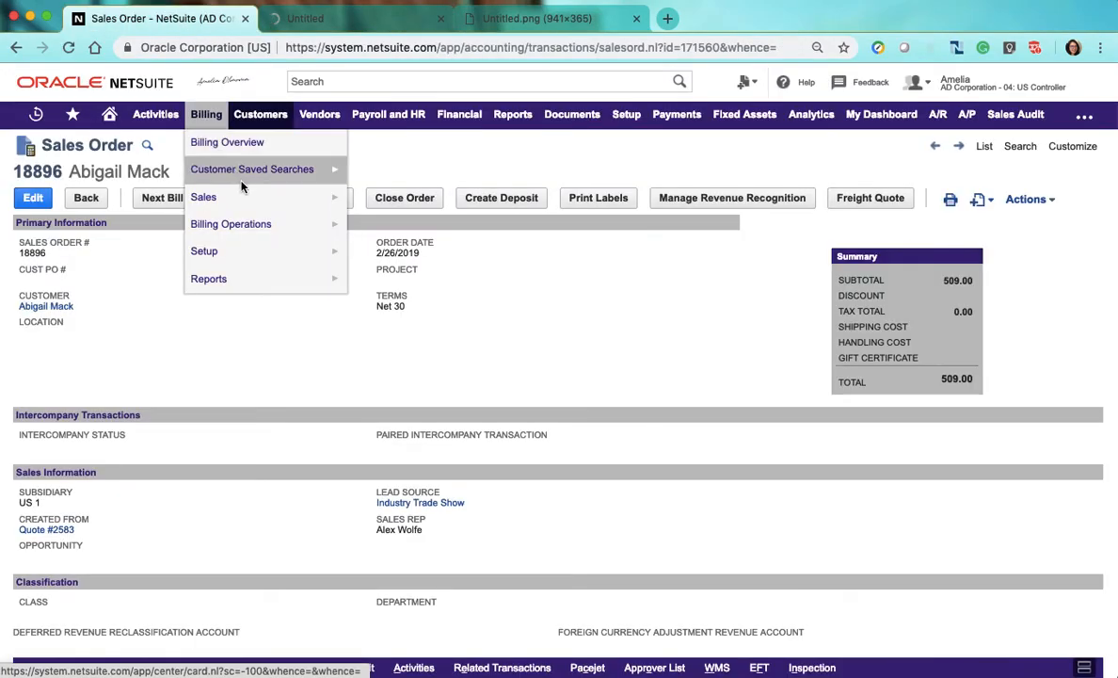
mouse_move(248, 198)
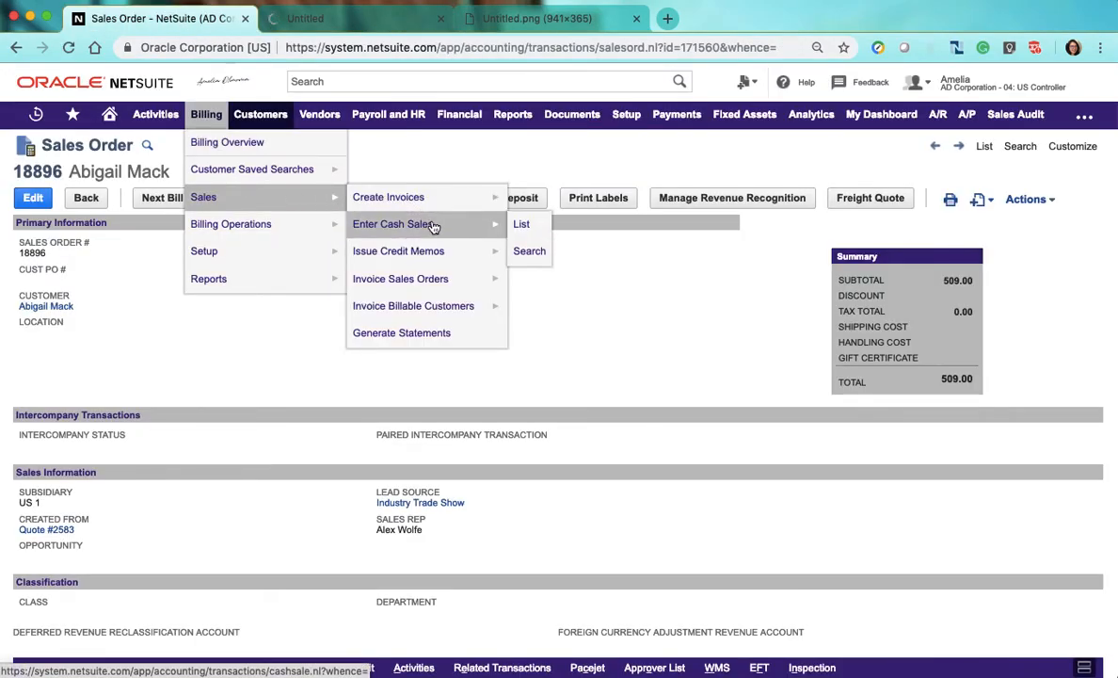
mouse_move(452, 203)
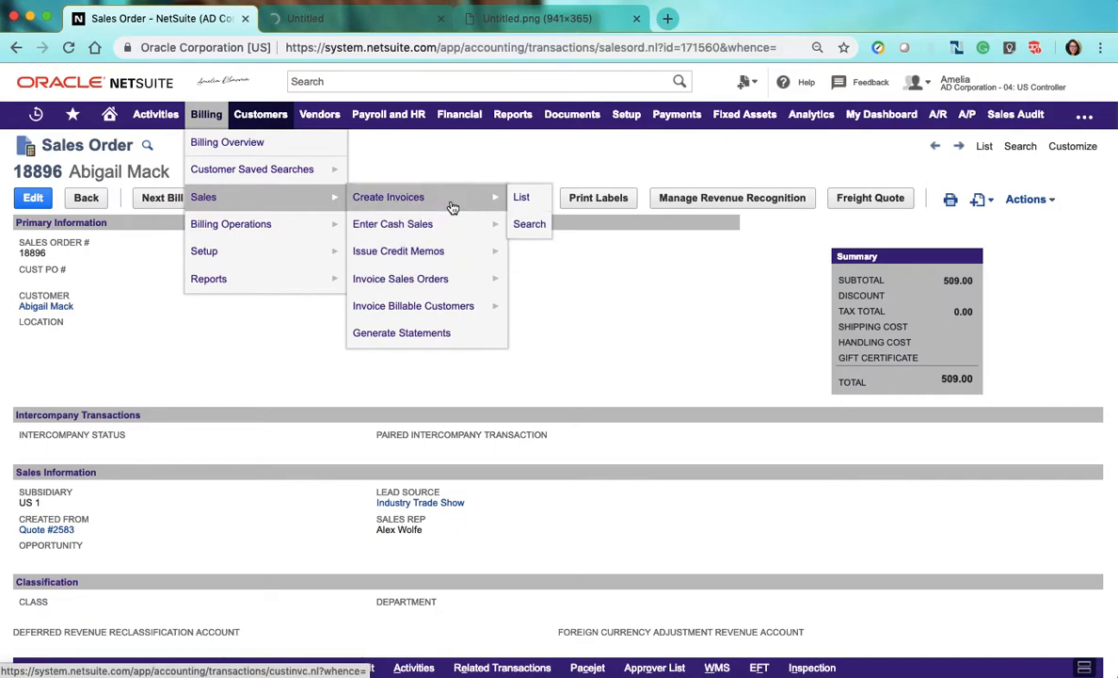
right_click(521, 200)
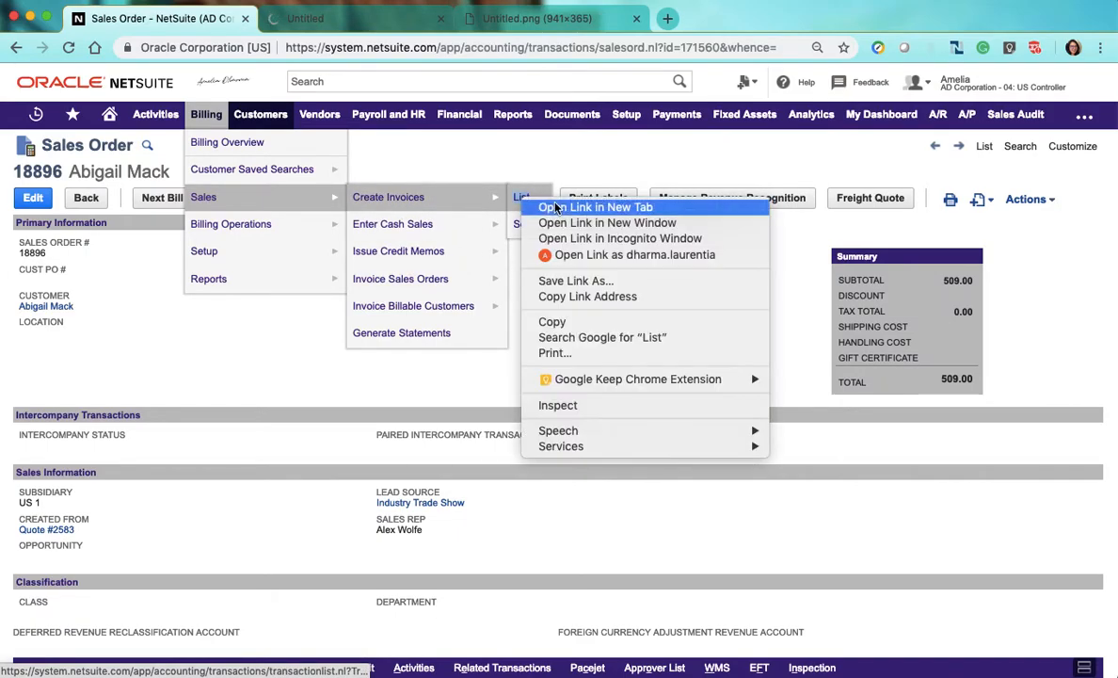
click(556, 207)
Look through the Invoices list, examining the invoices' dates, customers, statuses and amounts.
click(531, 21)
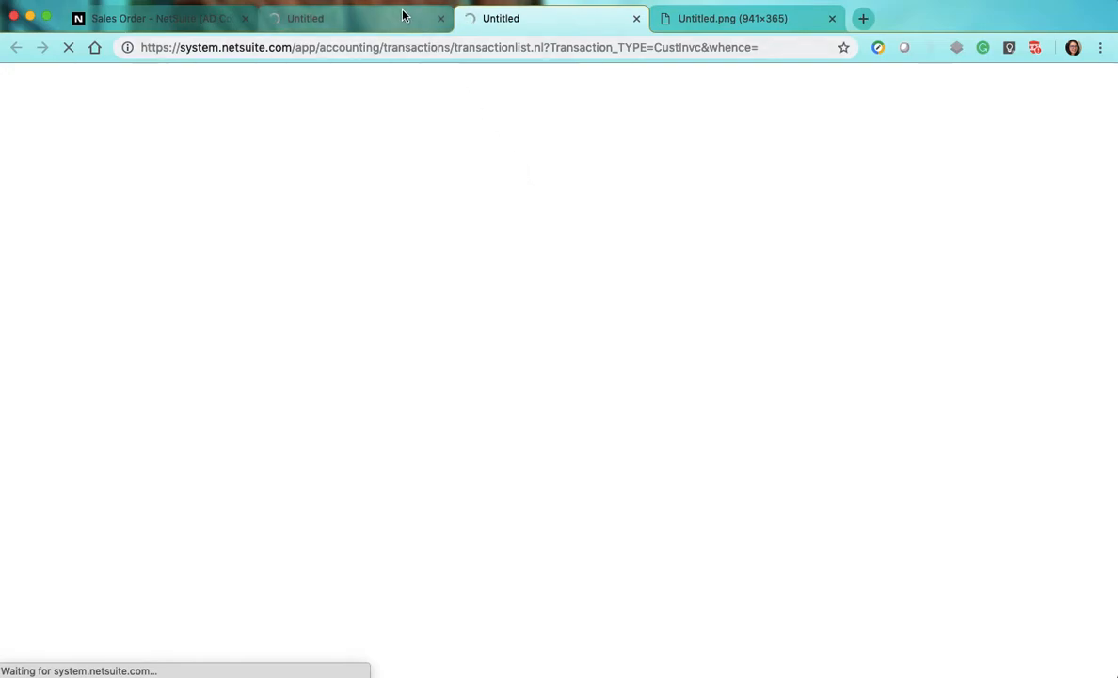
click(381, 32)
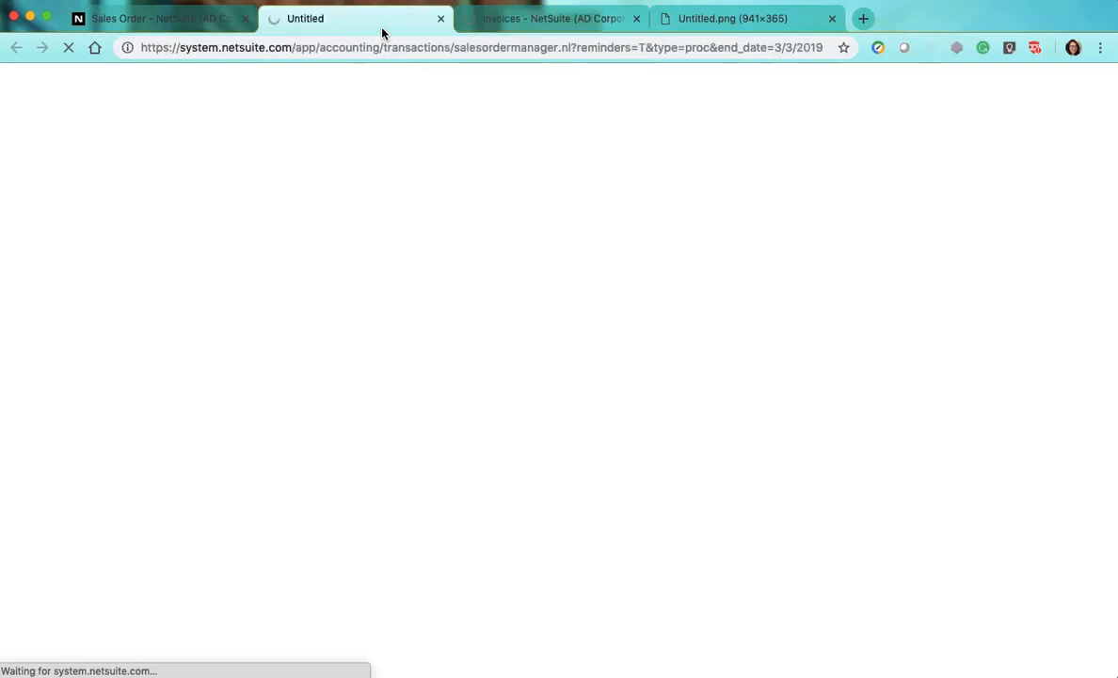
click(537, 20)
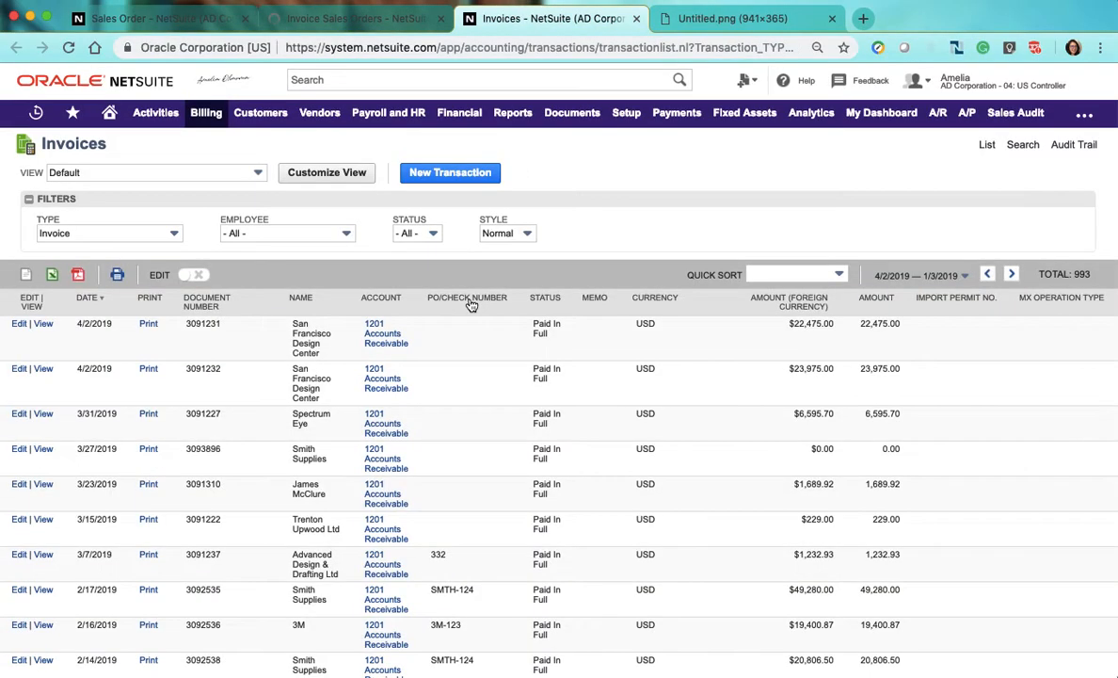
scroll(418, 432, down, 3)
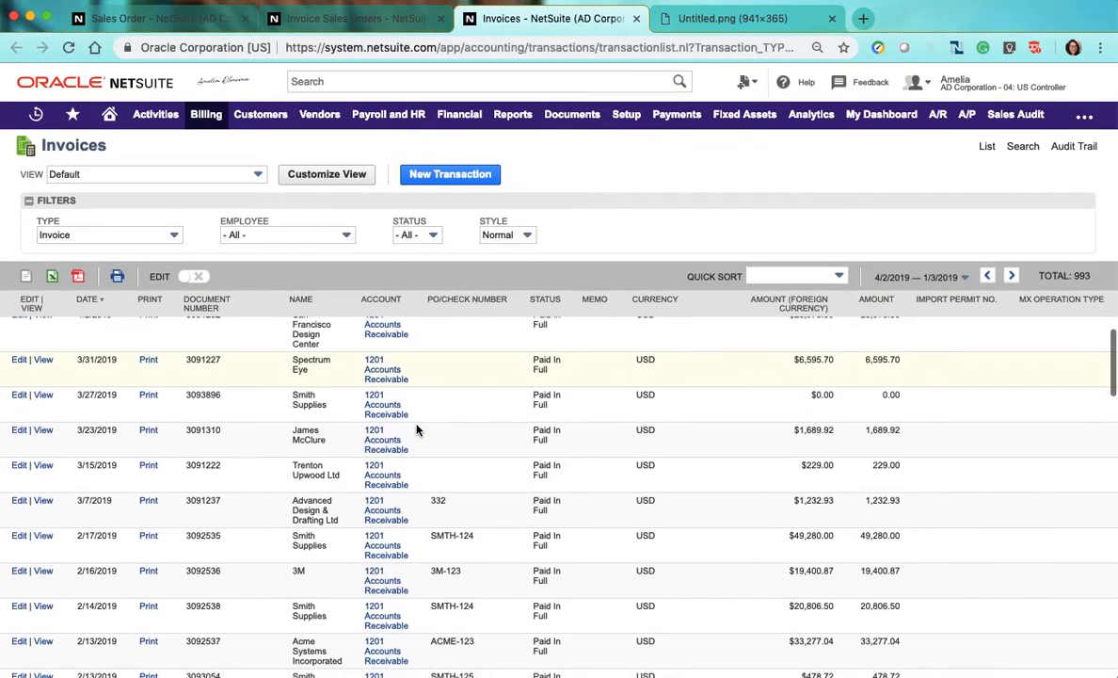
scroll(418, 431, up, 2)
scroll(417, 429, down, 1)
scroll(417, 430, down, 5)
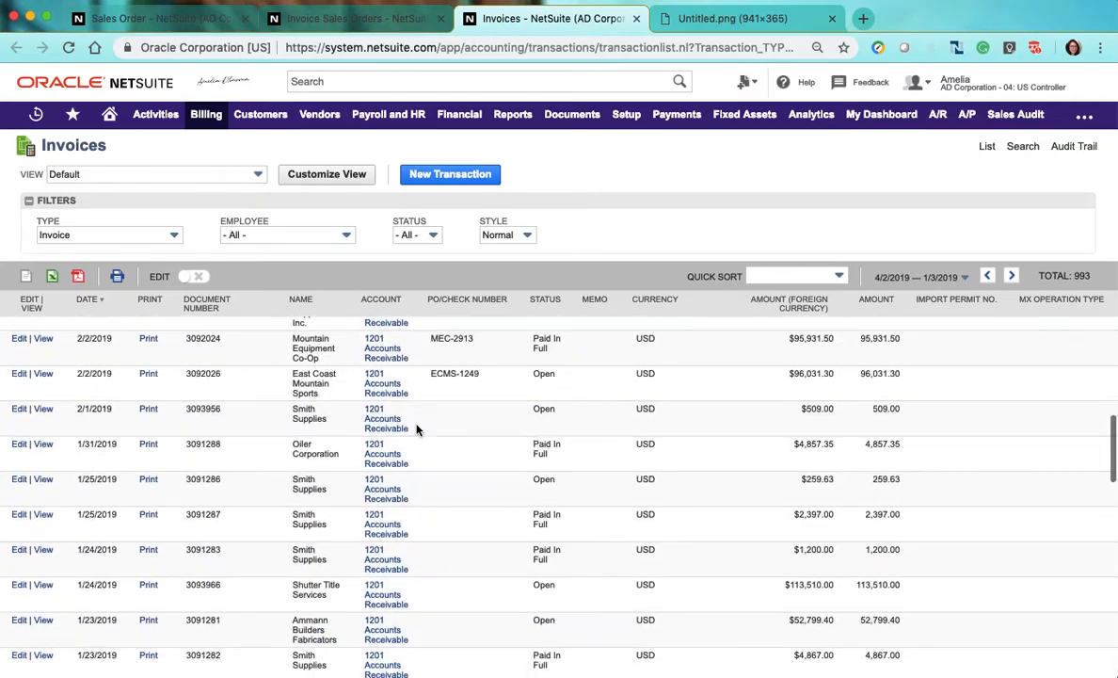
scroll(418, 431, up, 7)
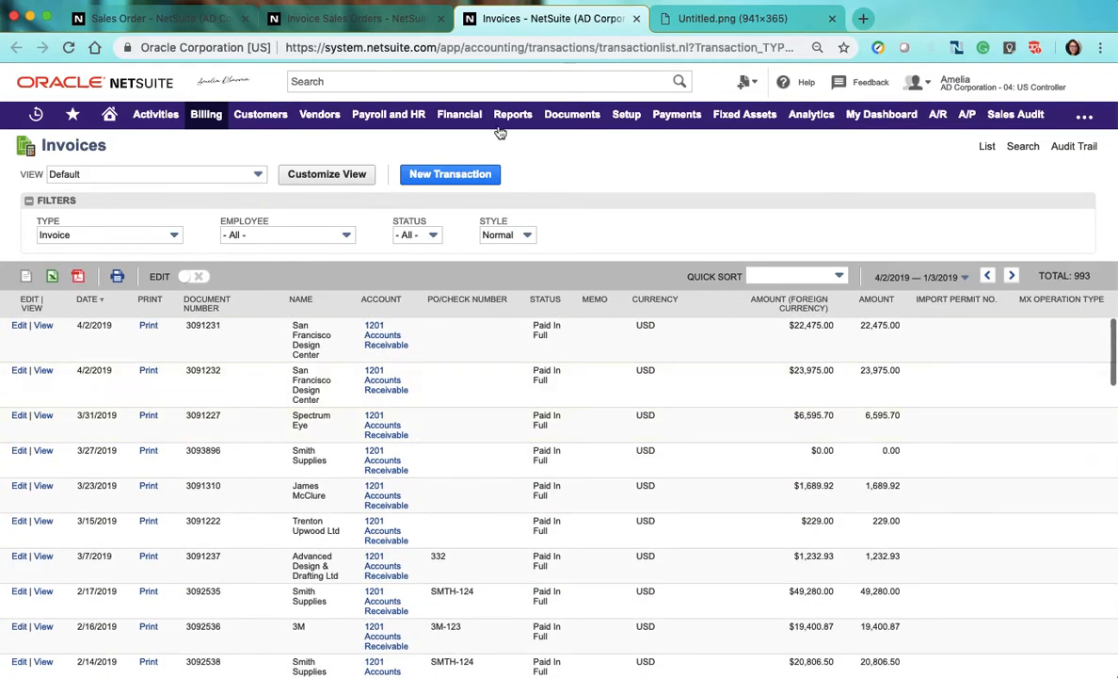
Look through the Invoice Sales Orders list of orders awaiting invoicing and return to the sales order record.
click(405, 19)
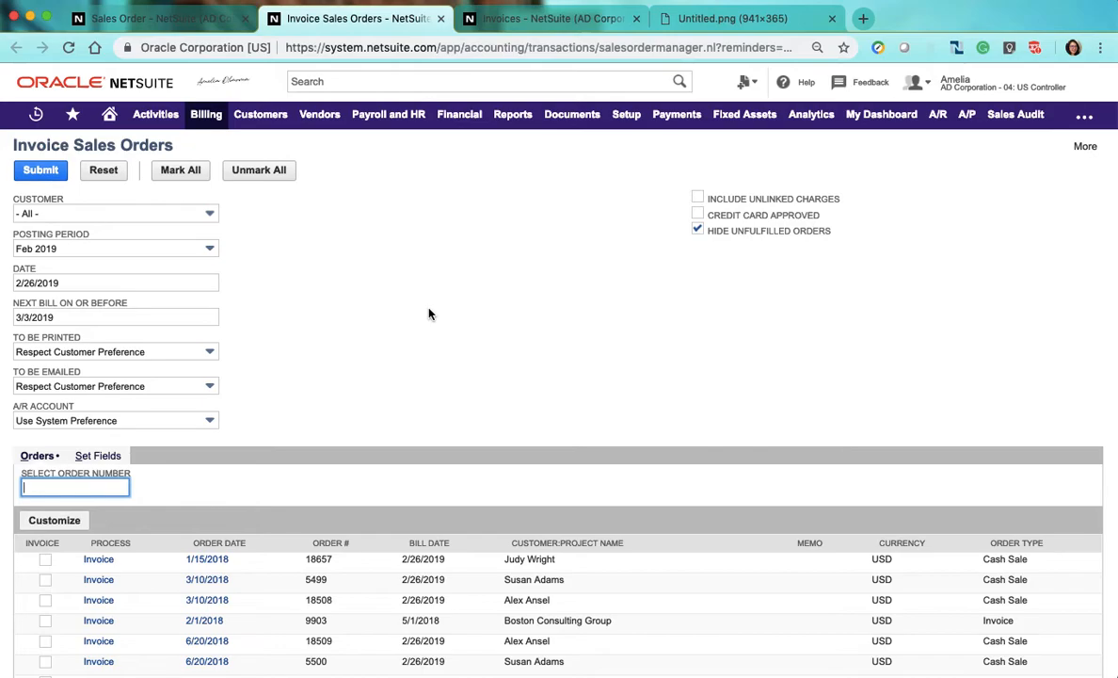
scroll(430, 312, down, 1)
scroll(429, 314, up, 1)
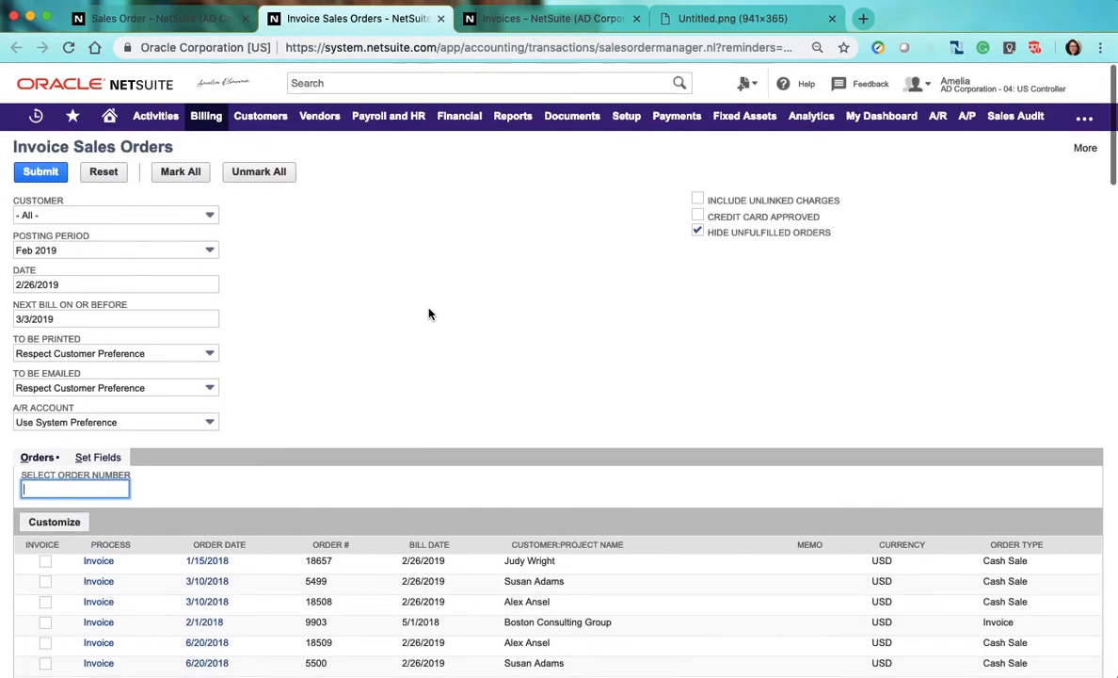
scroll(198, 348, down, 5)
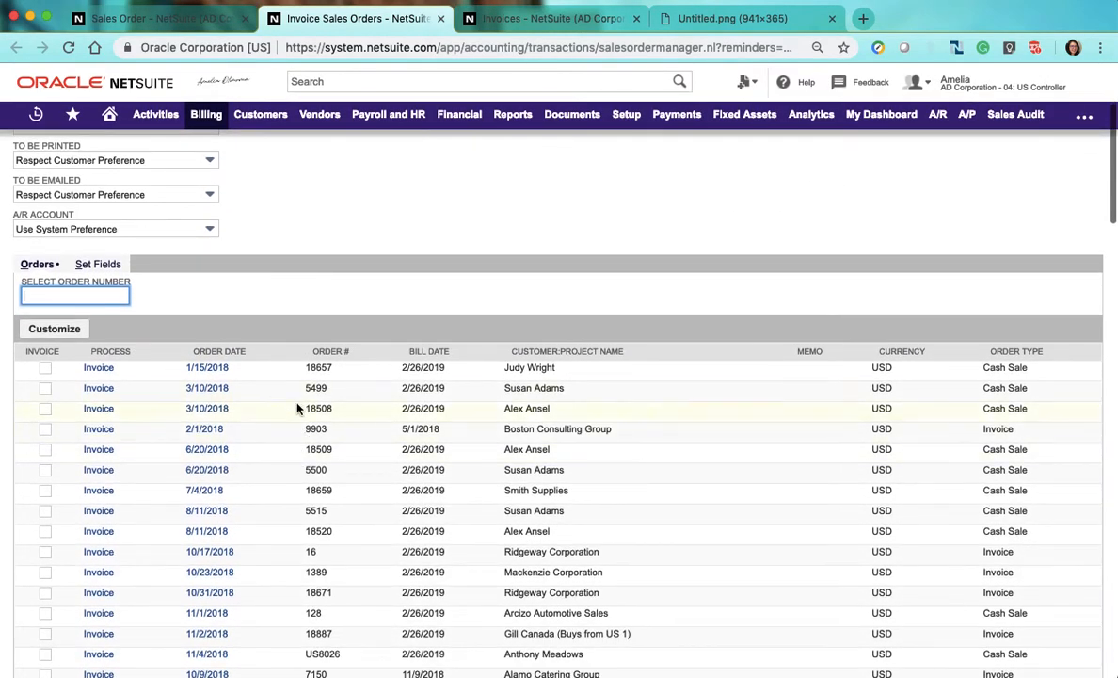
scroll(563, 547, up, 5)
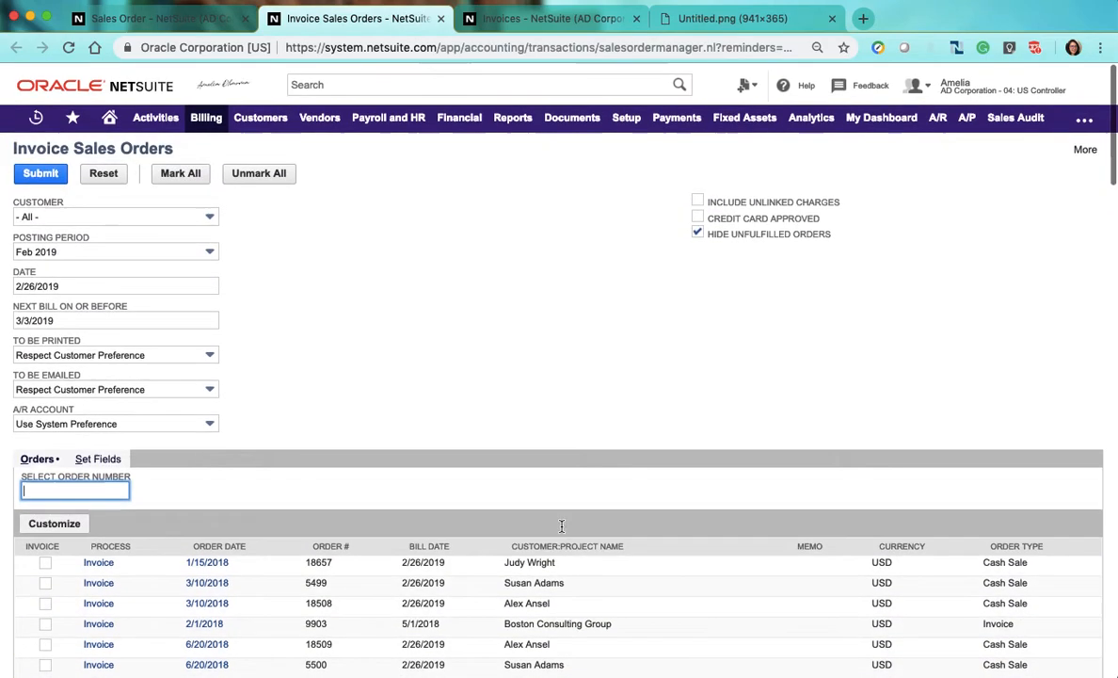
click(209, 28)
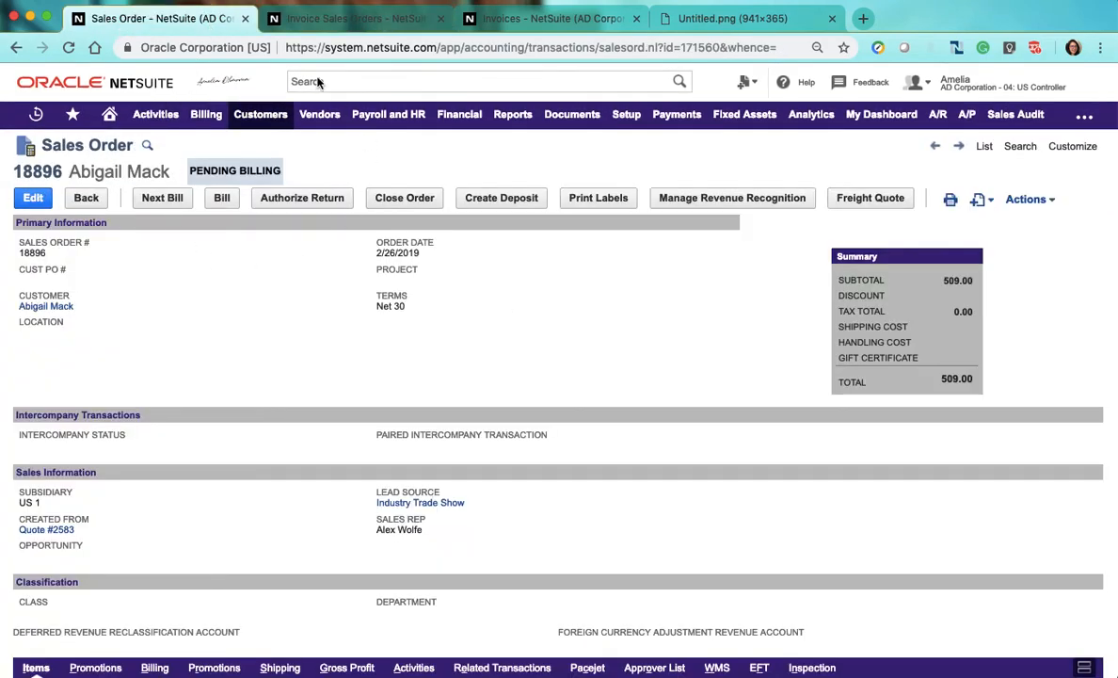
Bill the sales order to start its invoice, and close the Invoices and Invoice Sales Orders browser tabs.
click(222, 200)
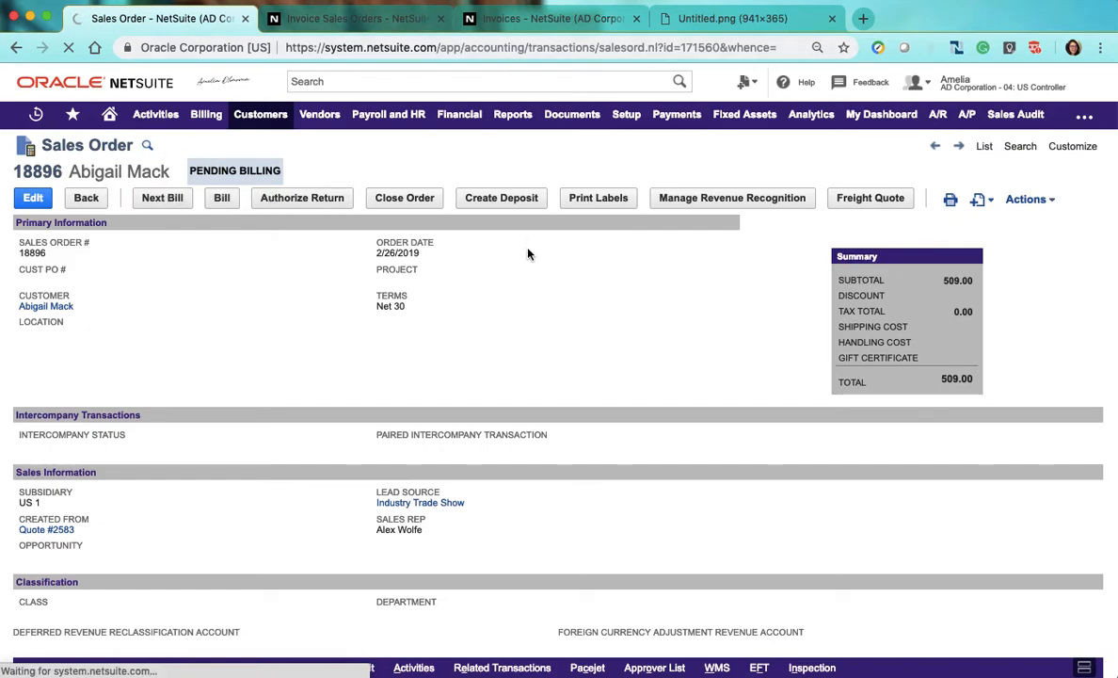
click(441, 19)
click(441, 20)
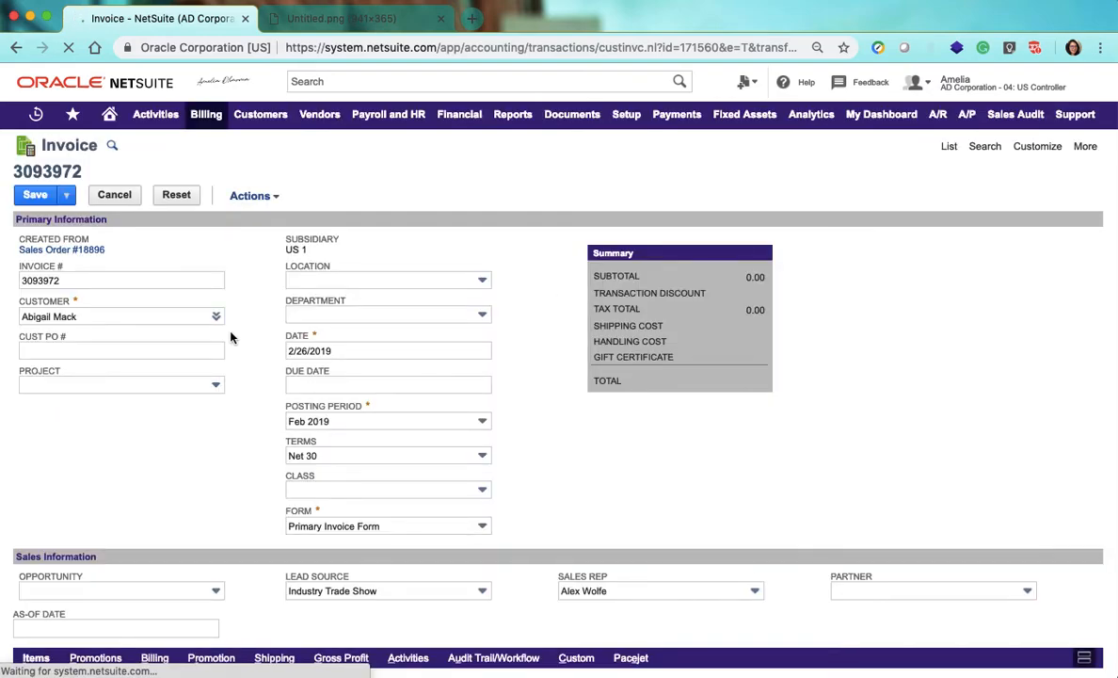
Review the invoice's due date, terms, iPad item line and billing address, and save the invoice.
scroll(231, 337, down, 1)
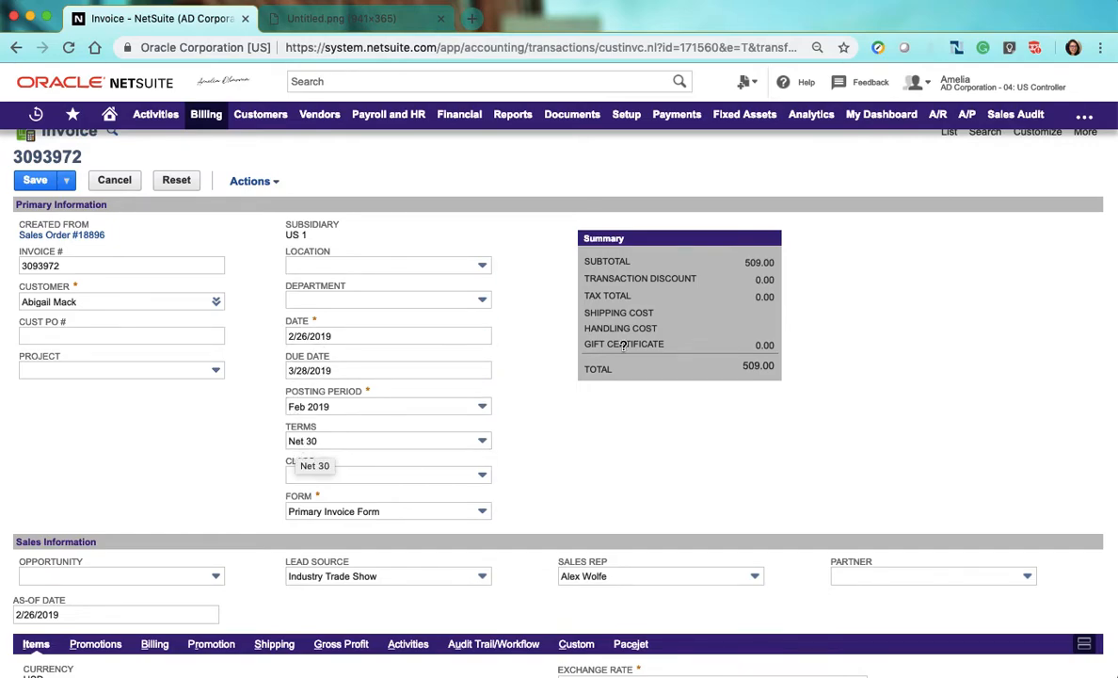
scroll(626, 371, down, 3)
scroll(626, 373, down, 4)
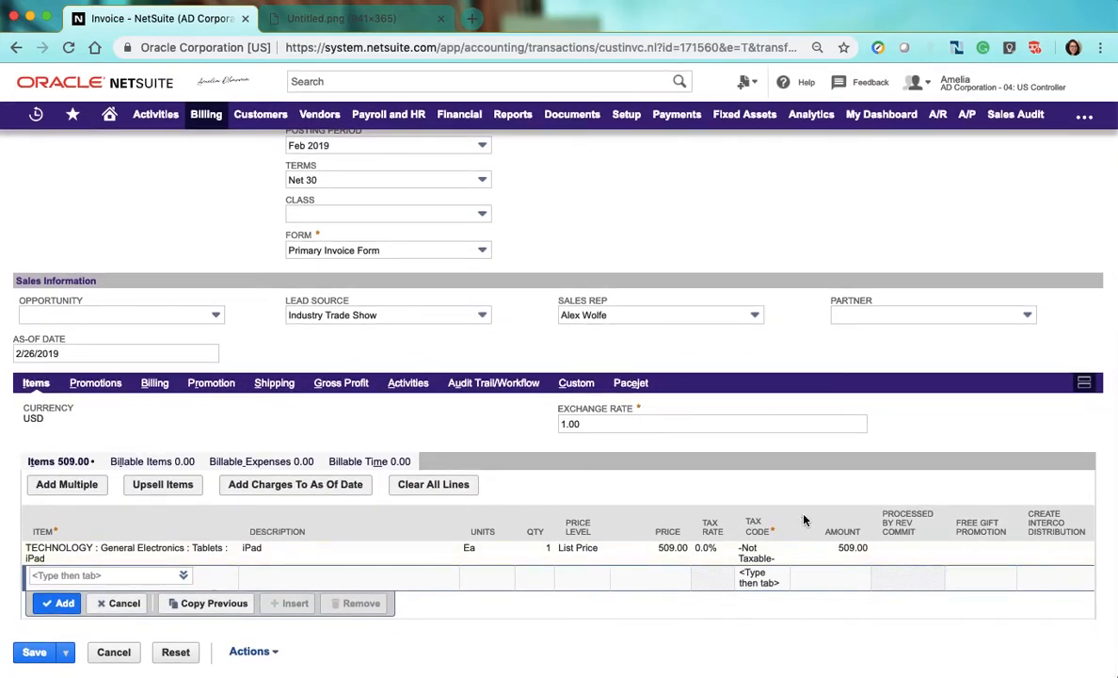
click(154, 382)
scroll(360, 485, down, 1)
scroll(360, 484, up, 5)
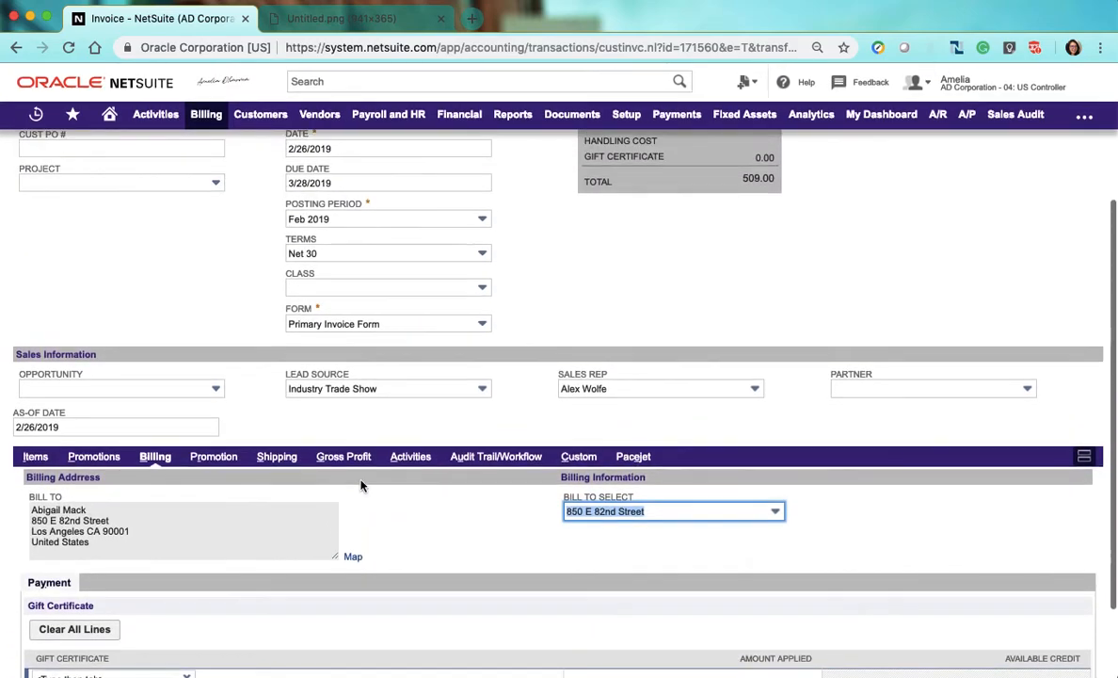
scroll(360, 485, up, 1)
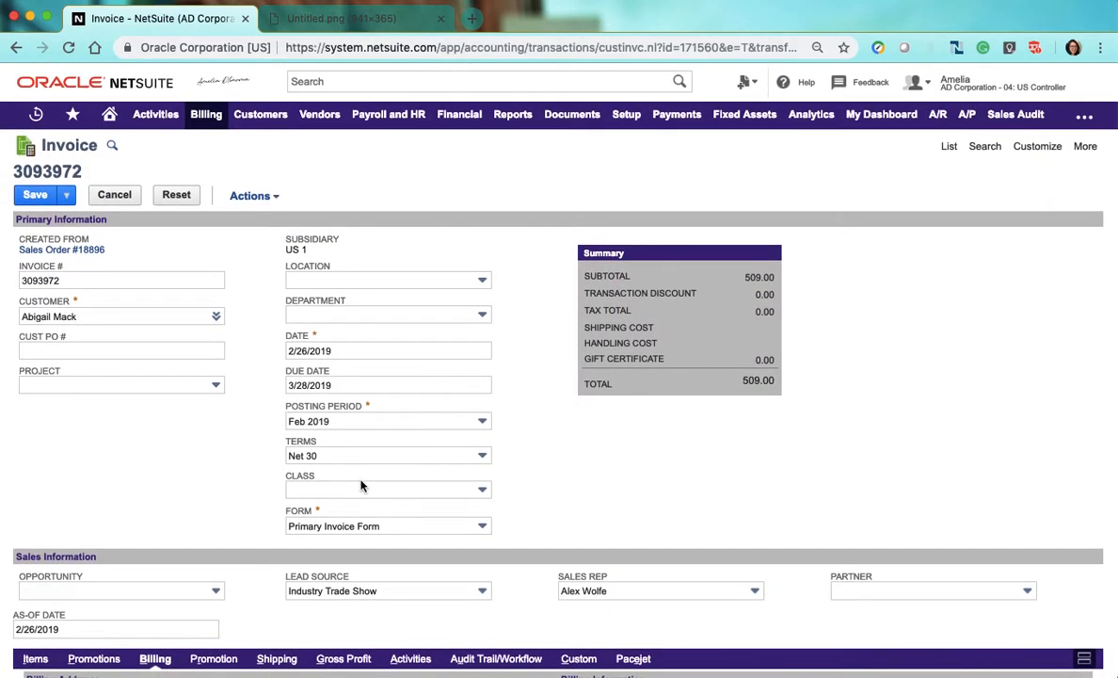
click(35, 202)
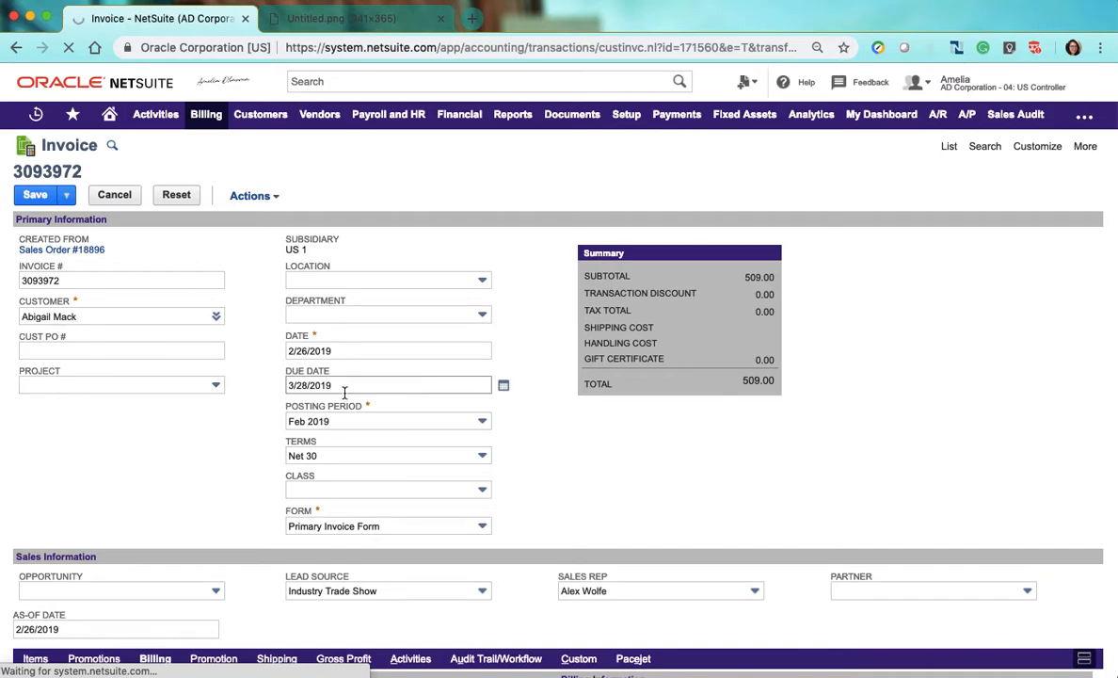
View the quote-to-cash process diagram in its browser tab and return to the invoice.
click(345, 21)
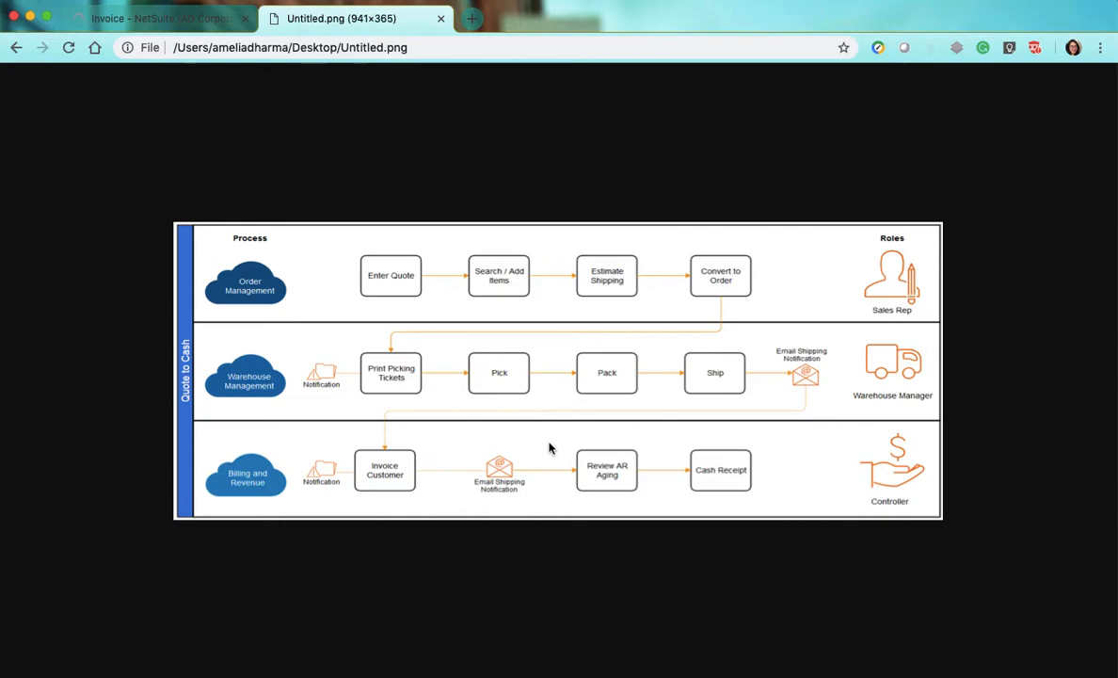
click(160, 26)
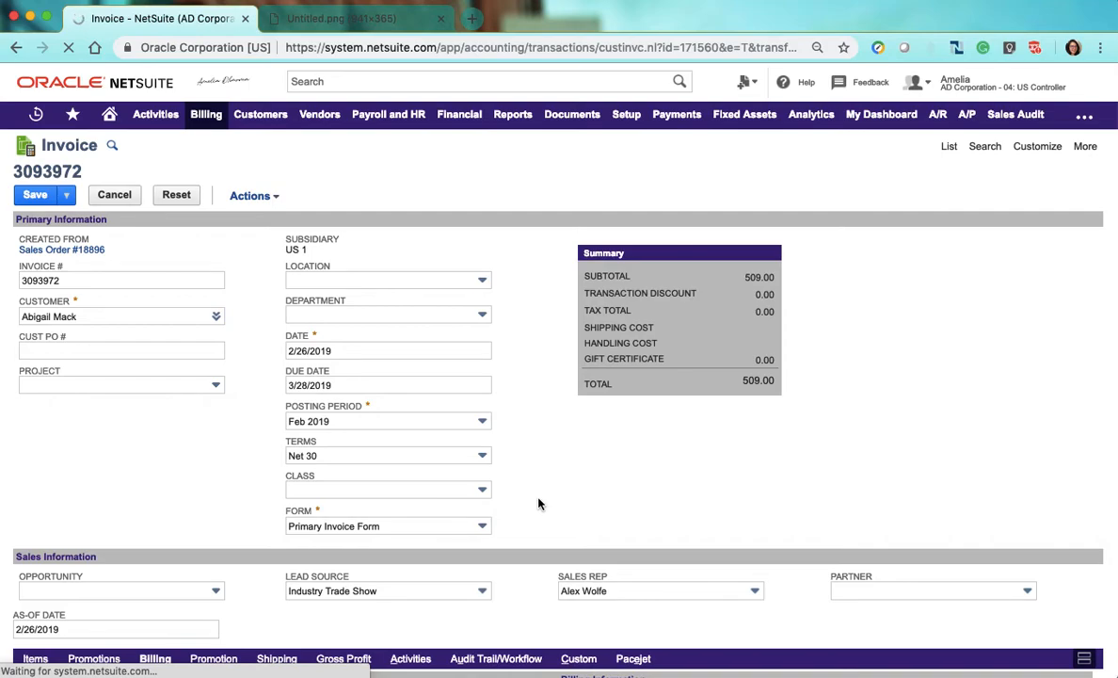
Copy the invoice number and open the Home dashboard in a separate browser tab.
double_click(56, 170)
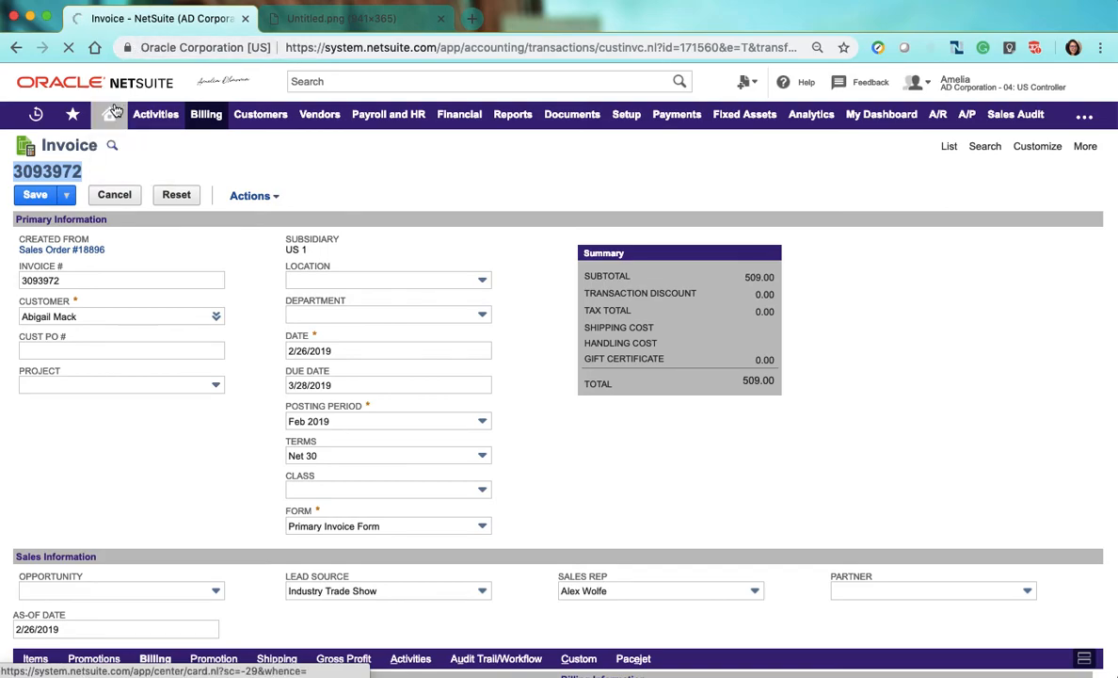
right_click(113, 107)
click(144, 112)
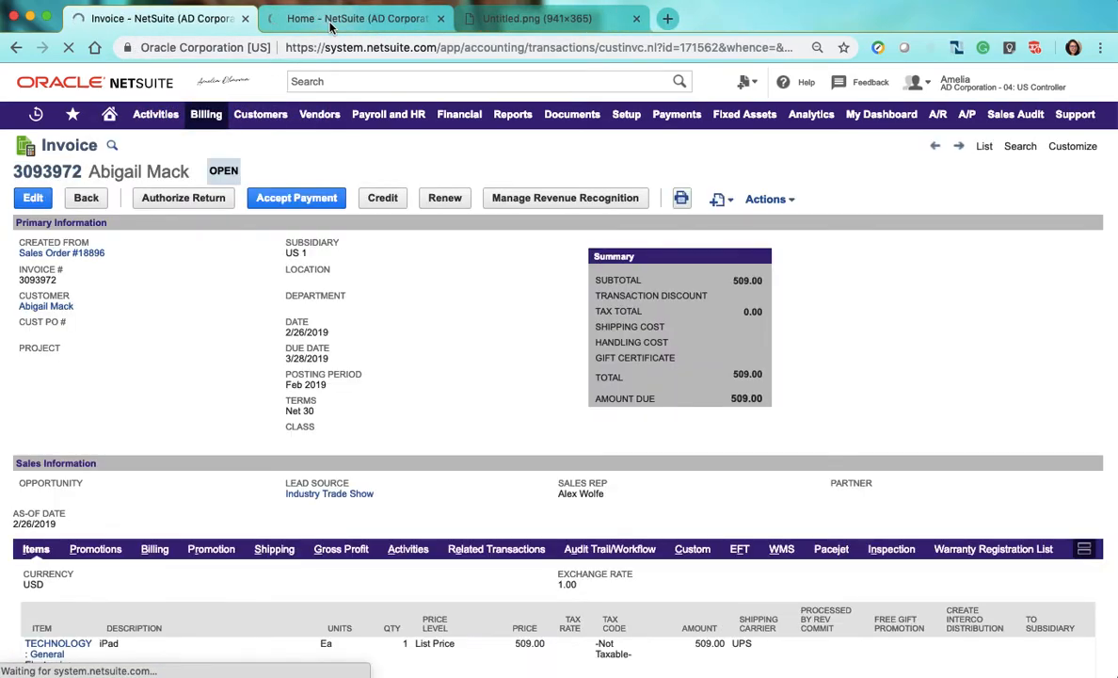
Examine the Invoices Overdue reminder on the Home dashboard, compare with the saved invoice, and return to that invoice.
click(330, 21)
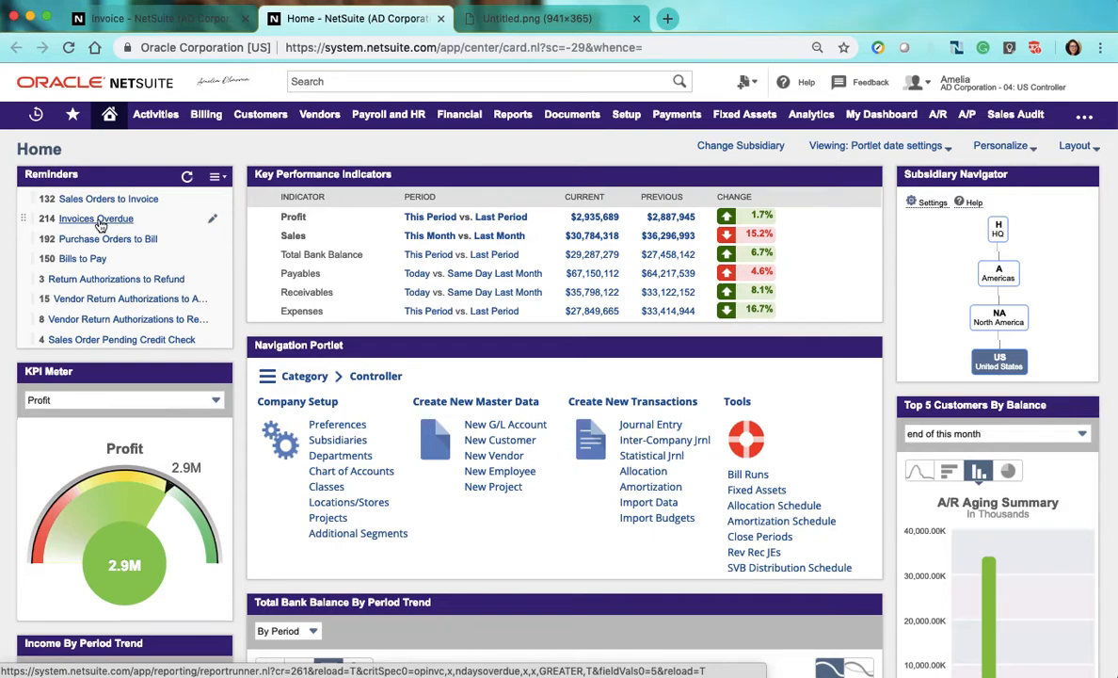
click(156, 18)
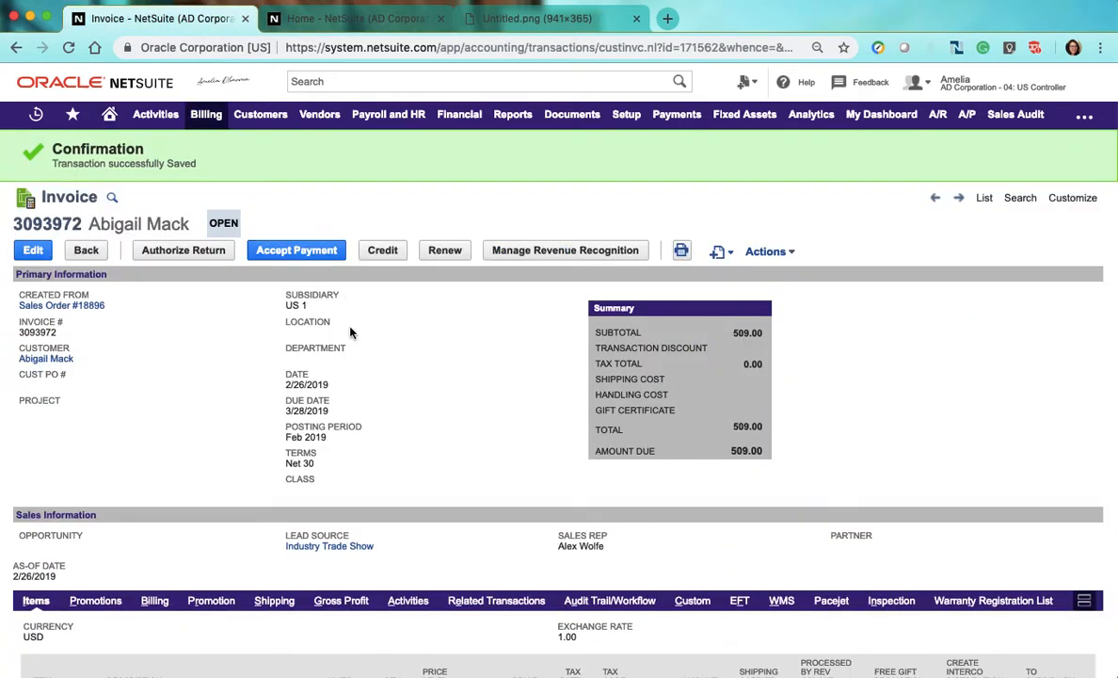
click(317, 20)
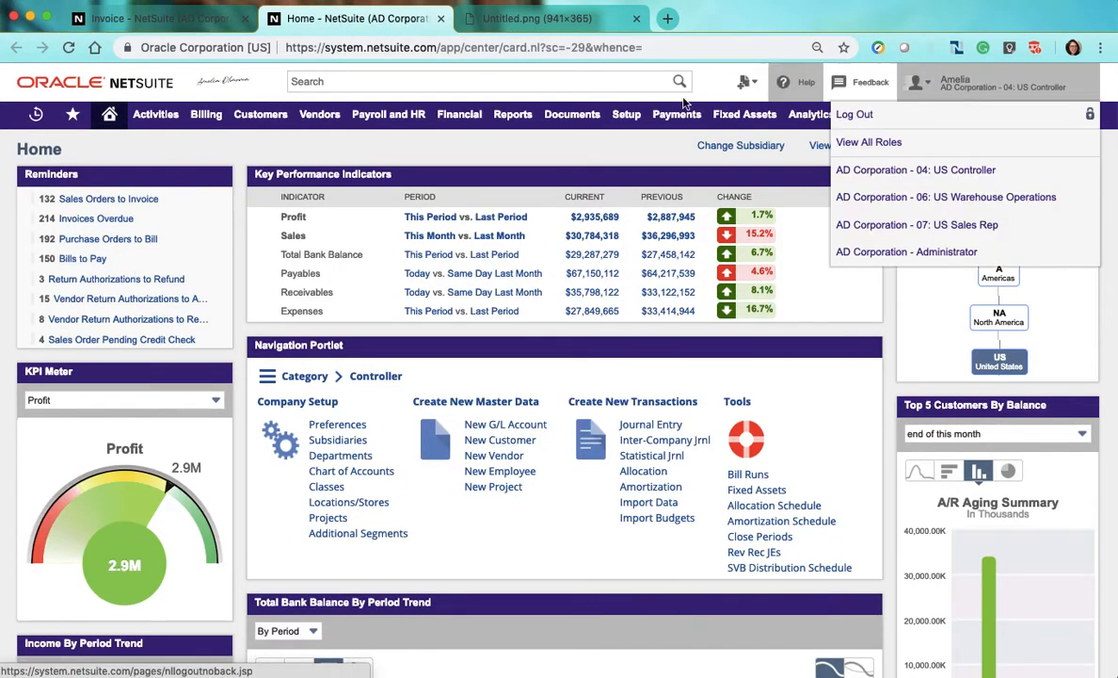
click(199, 21)
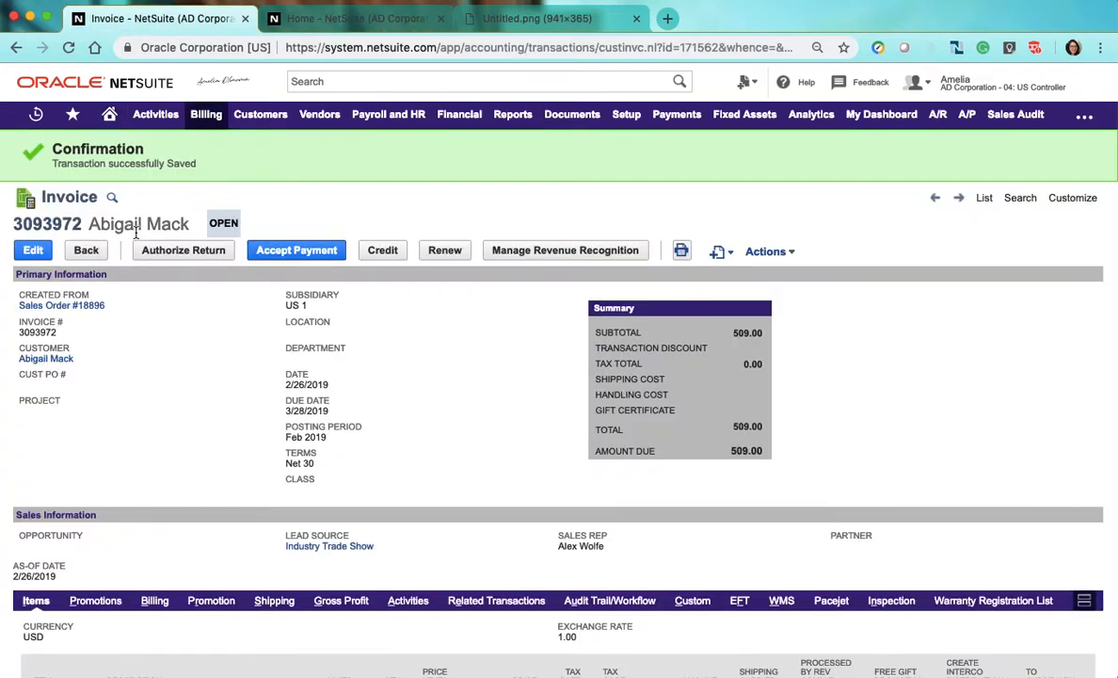
Accept payment on the invoice, selecting 1117 Cash : Cybersource Account : US Credit Card Account as the deposit account.
click(298, 252)
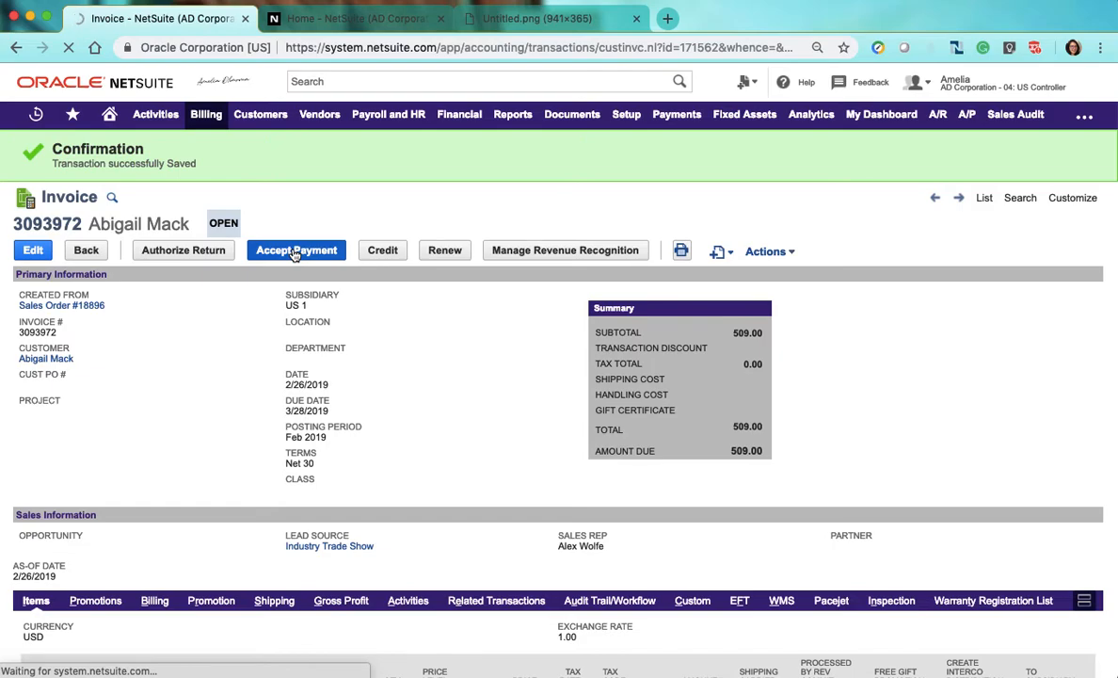
scroll(295, 254, down, 3)
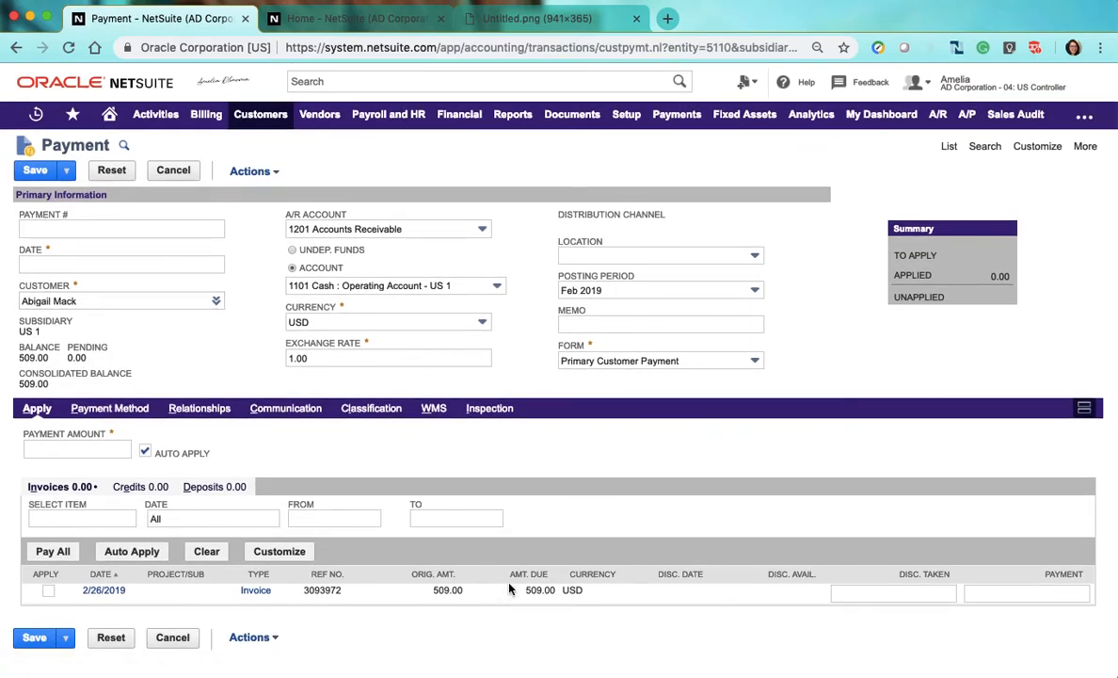
click(371, 288)
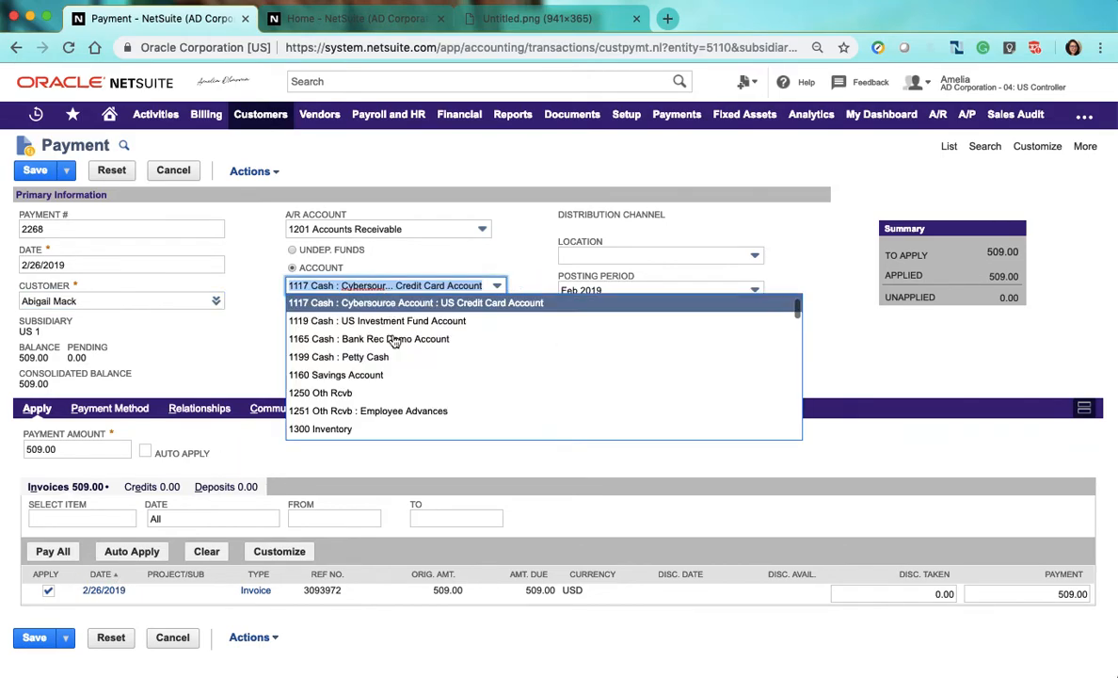
click(468, 306)
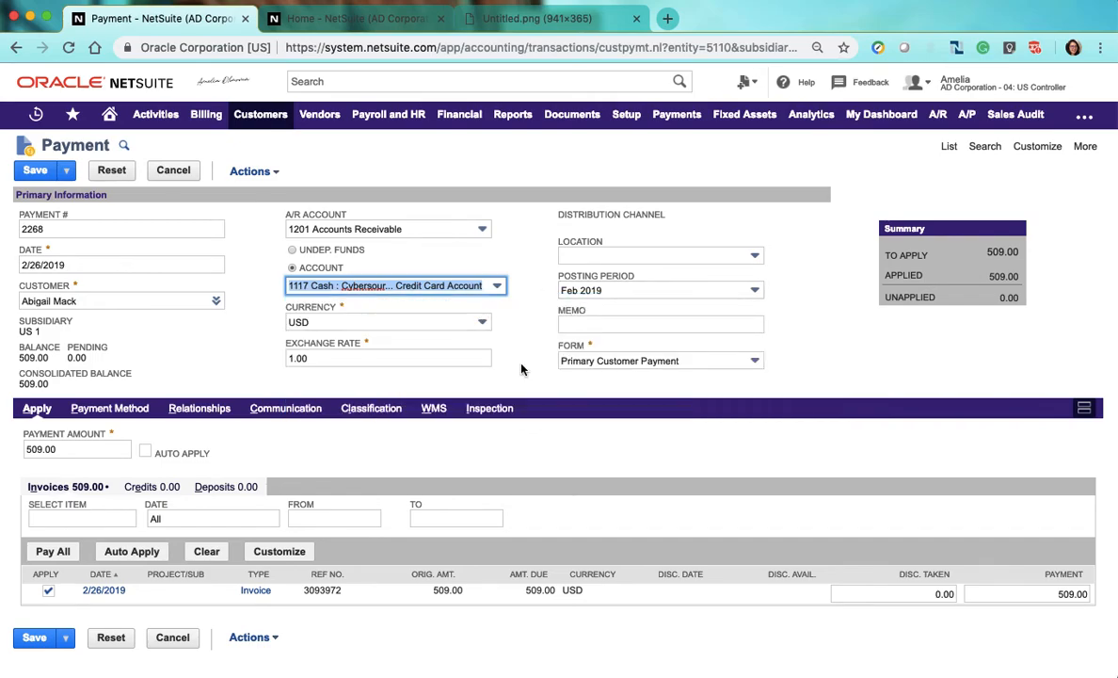
Try to save the payment by approving the customer's credit card charge, and go back from the result page.
click(31, 170)
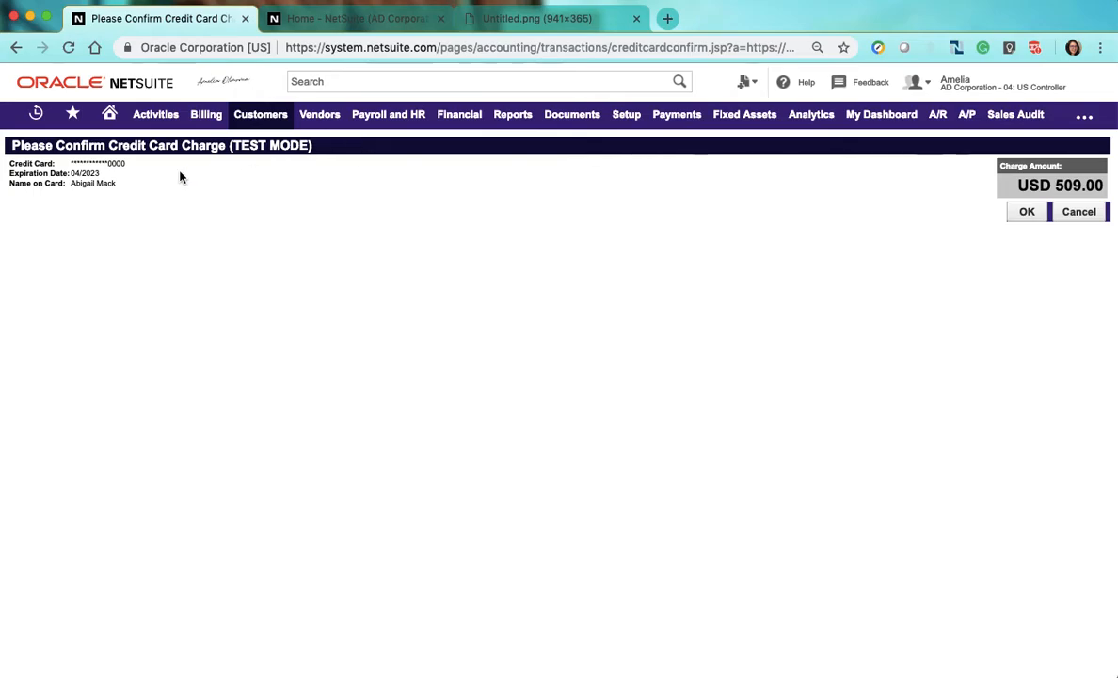
click(1029, 214)
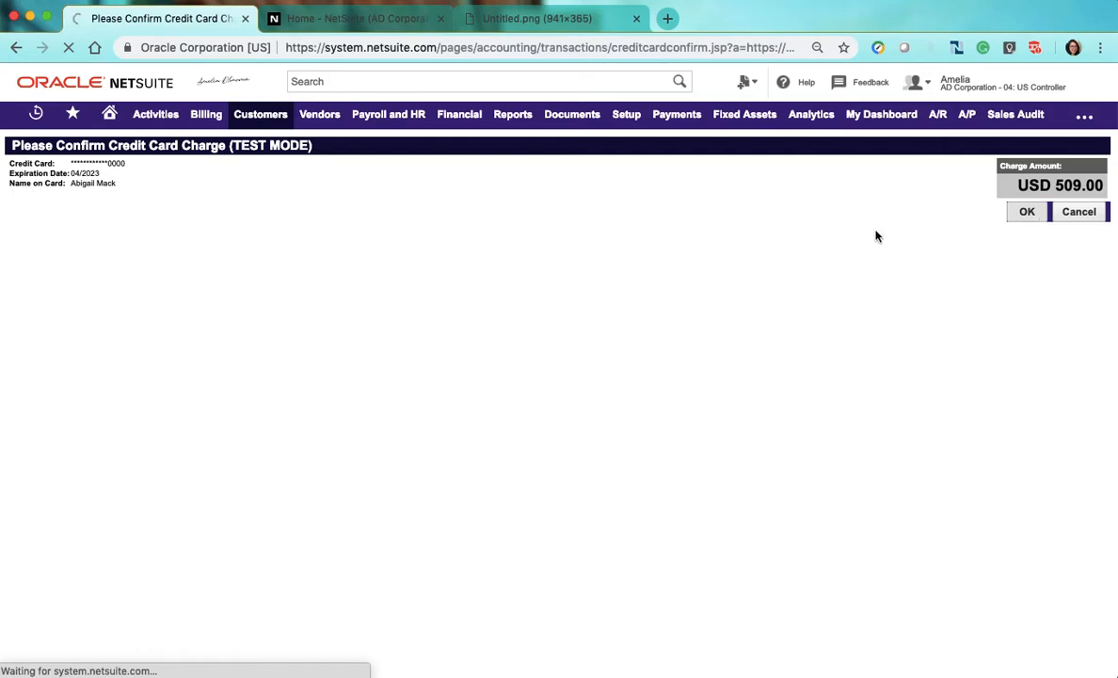
mouse_move(365, 121)
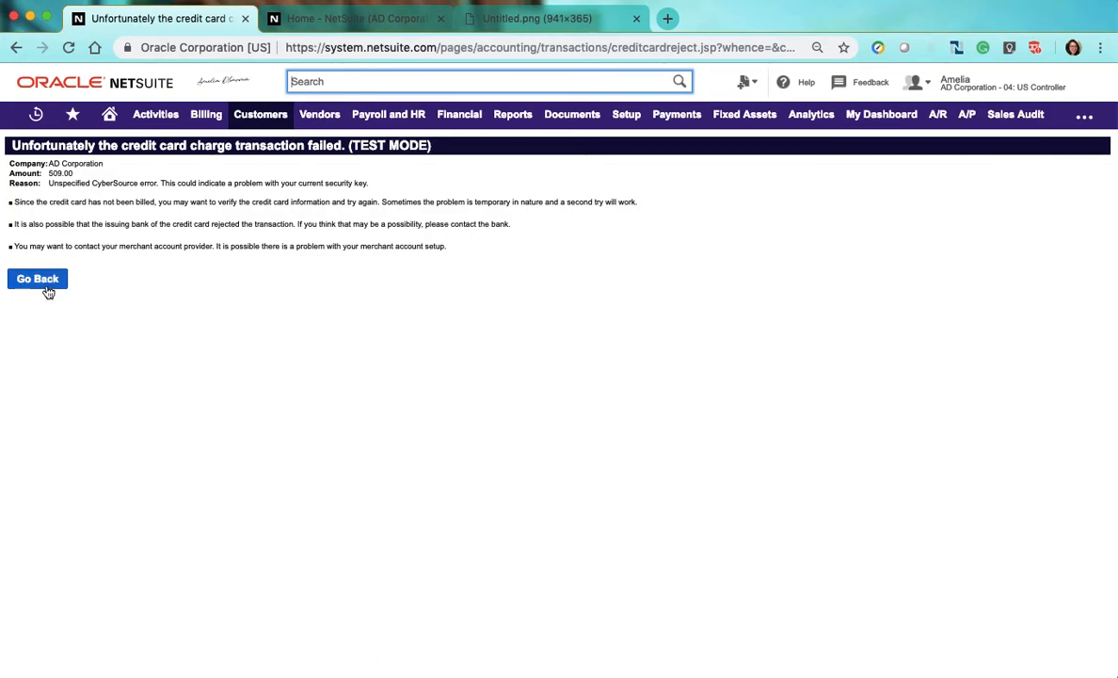
click(47, 290)
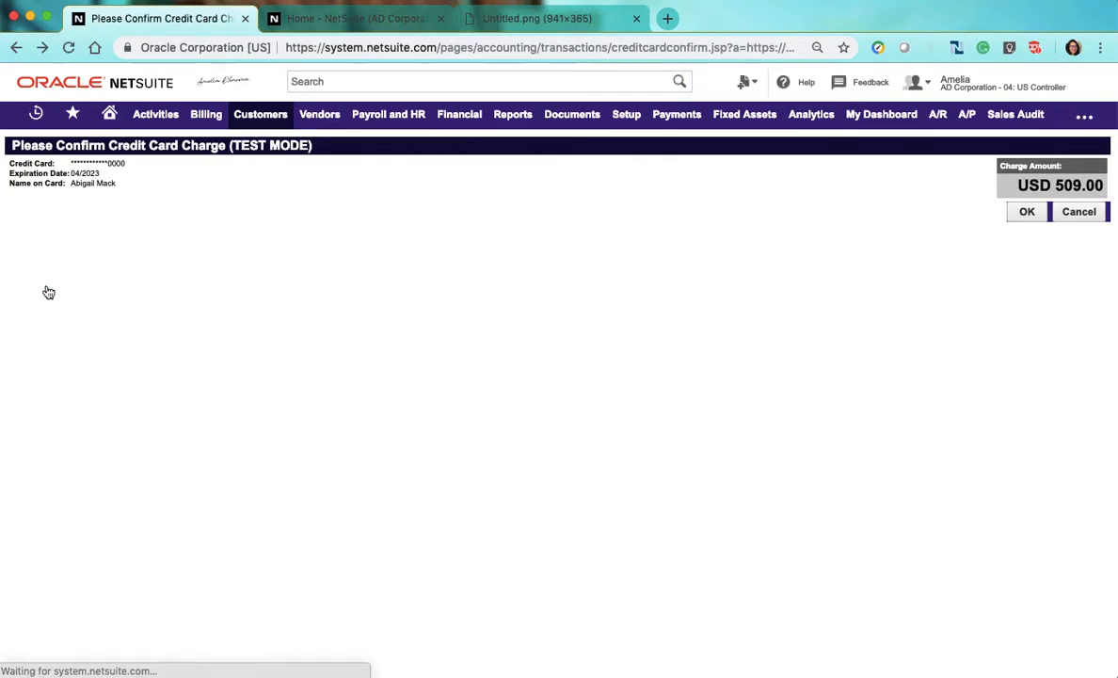
Find the invoice with a global search by its number and open it for editing.
click(343, 83)
text(3093972)
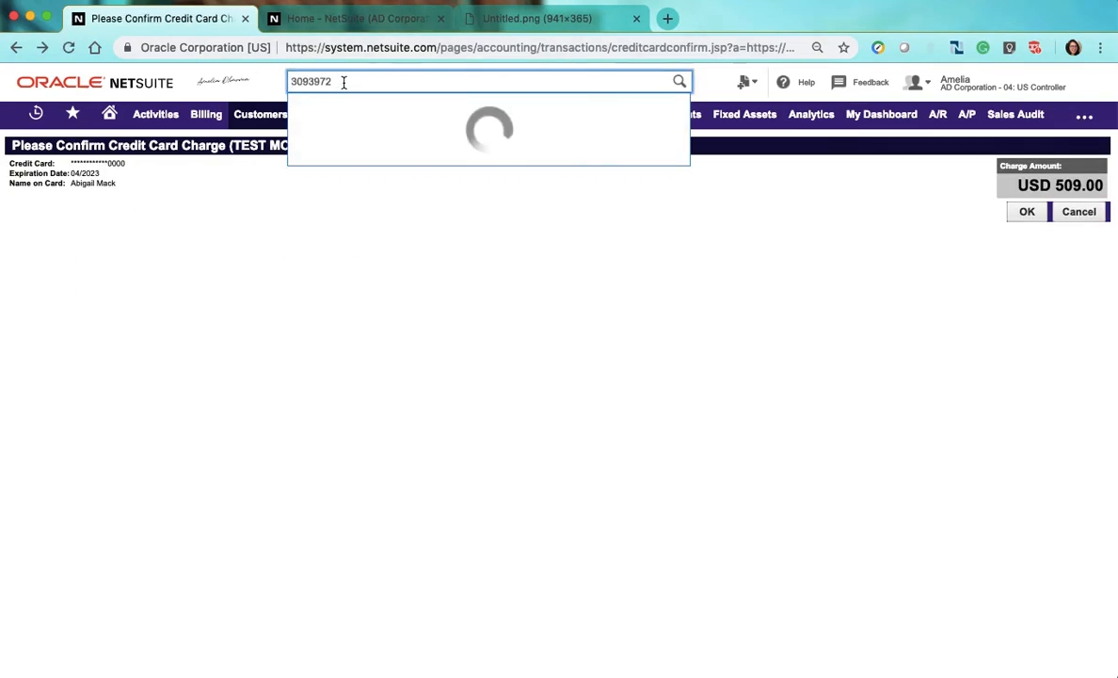
click(667, 108)
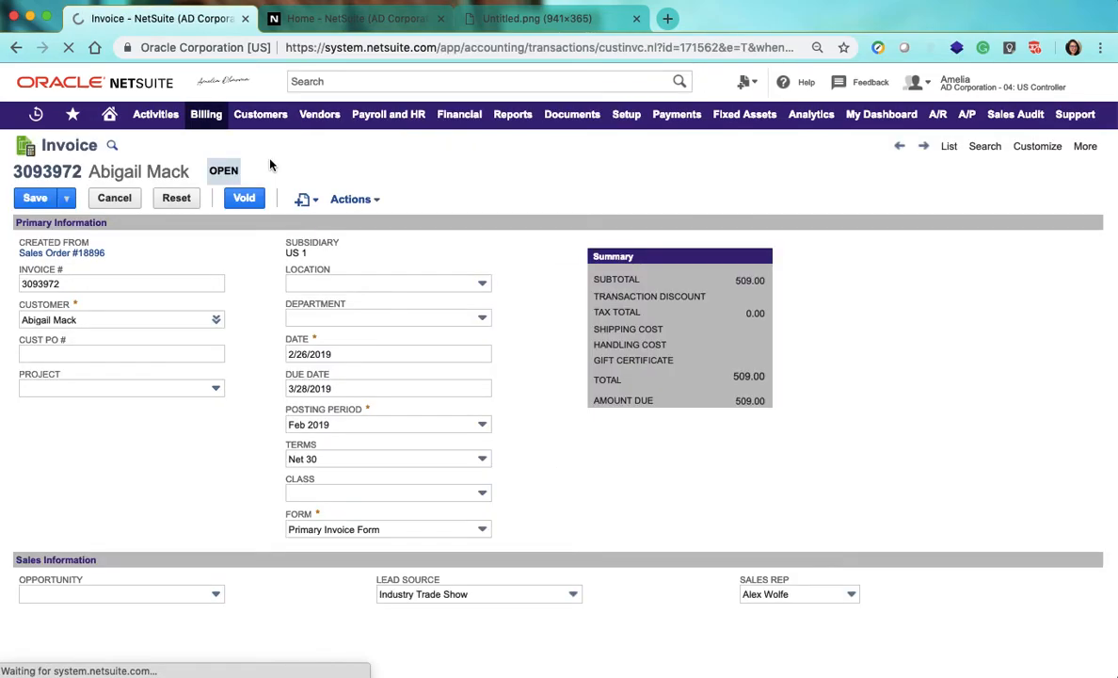
Examine the invoice's primary information, billing address, gift certificate section and item lines in the edit form.
scroll(246, 336, down, 1)
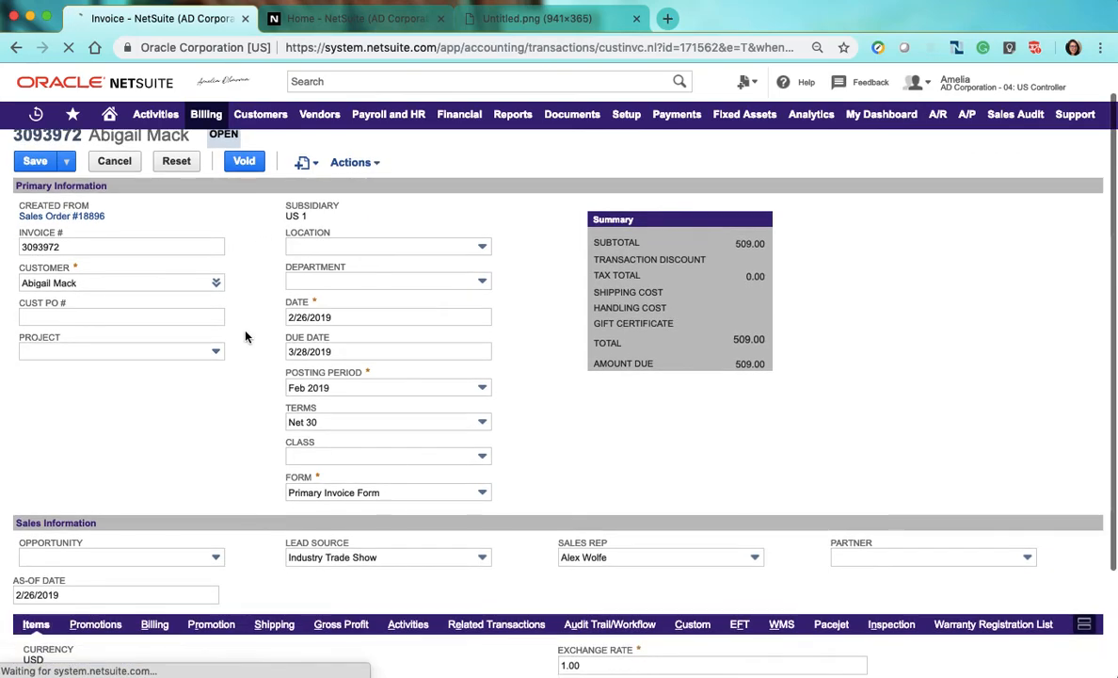
scroll(246, 336, down, 1)
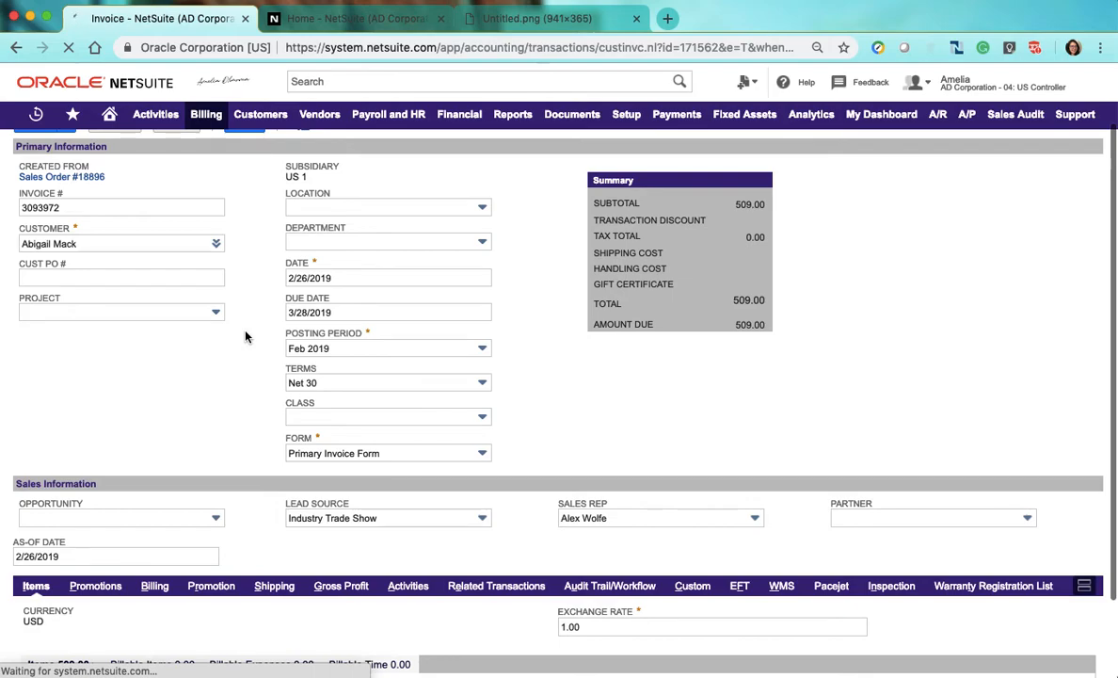
scroll(246, 336, down, 2)
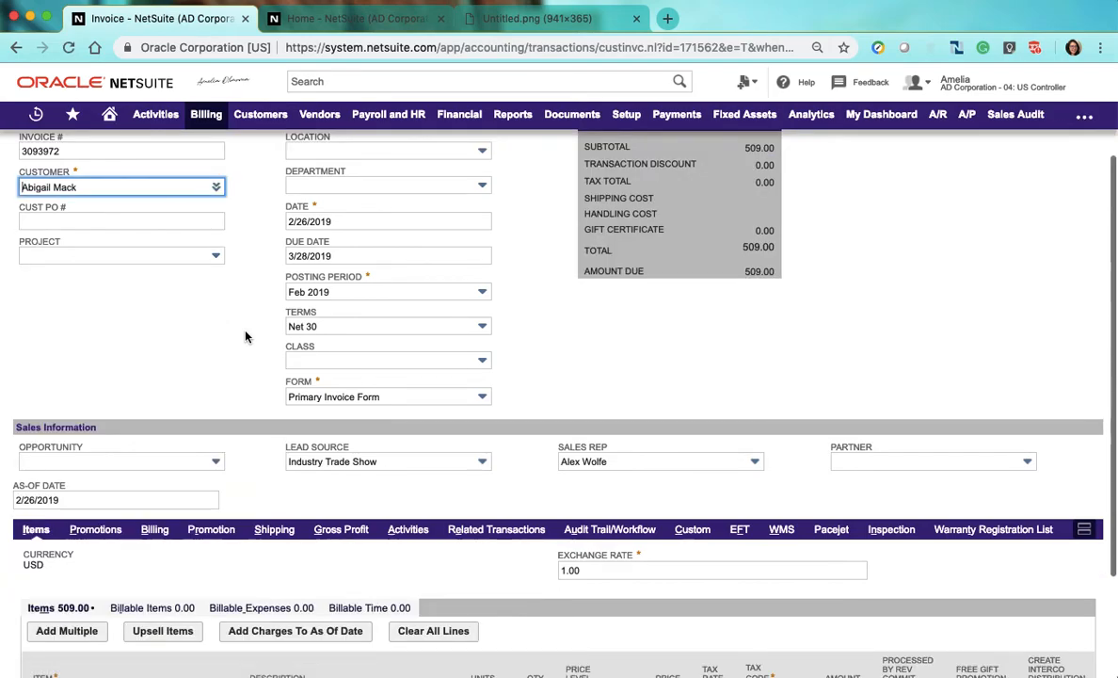
scroll(246, 336, down, 3)
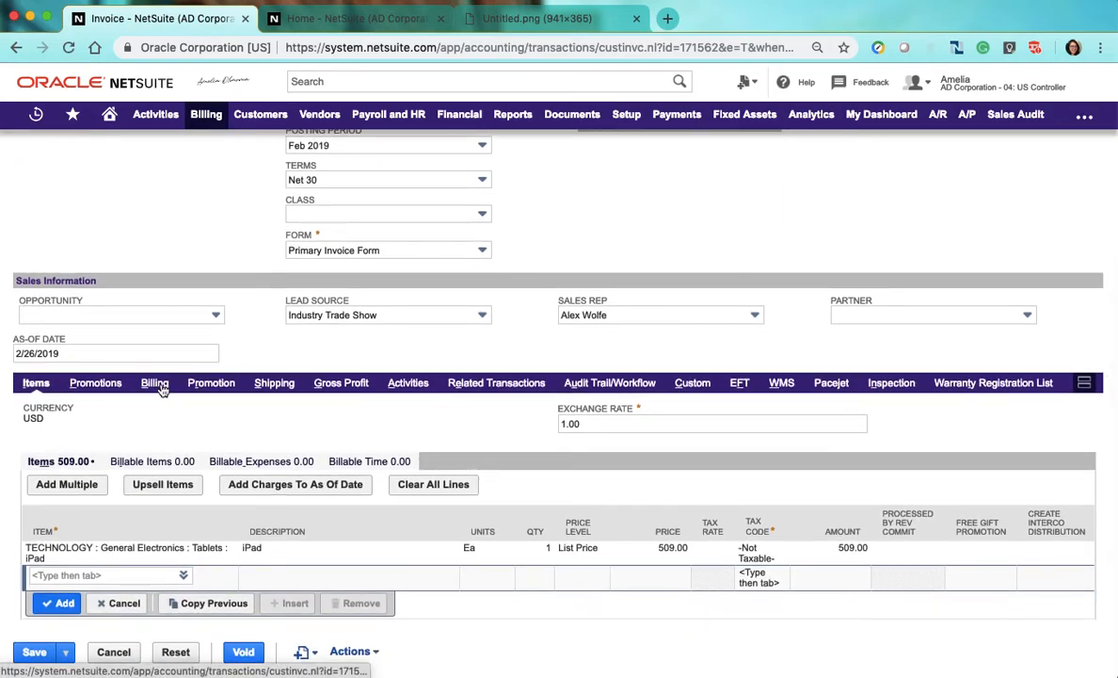
click(156, 383)
scroll(160, 388, down, 1)
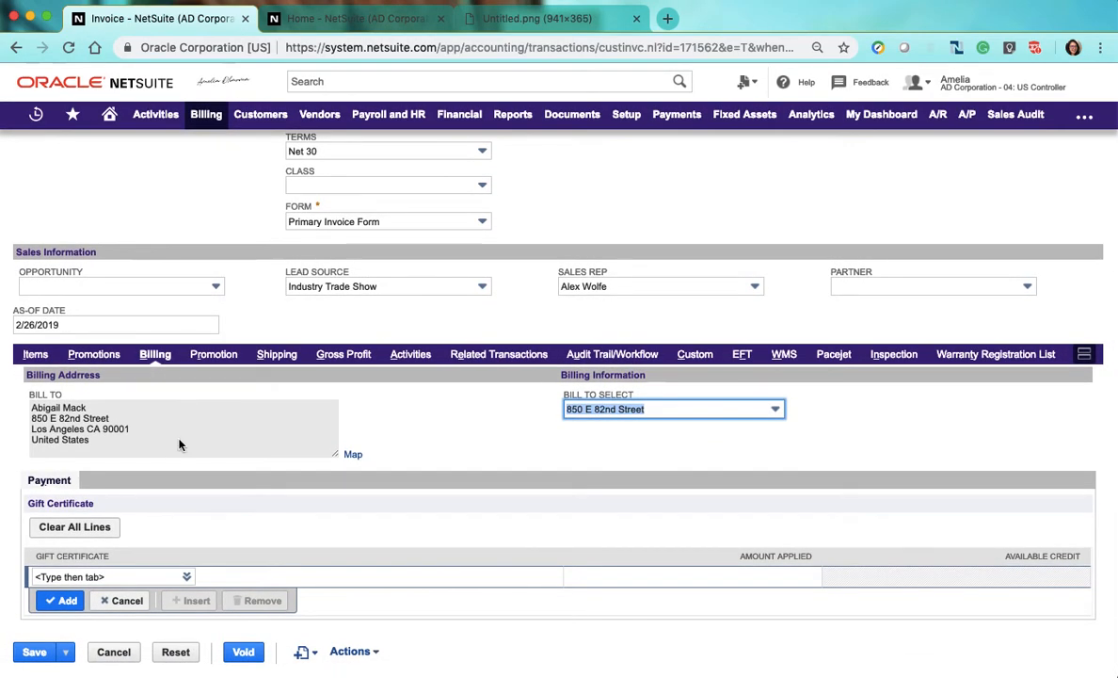
scroll(167, 407, up, 1)
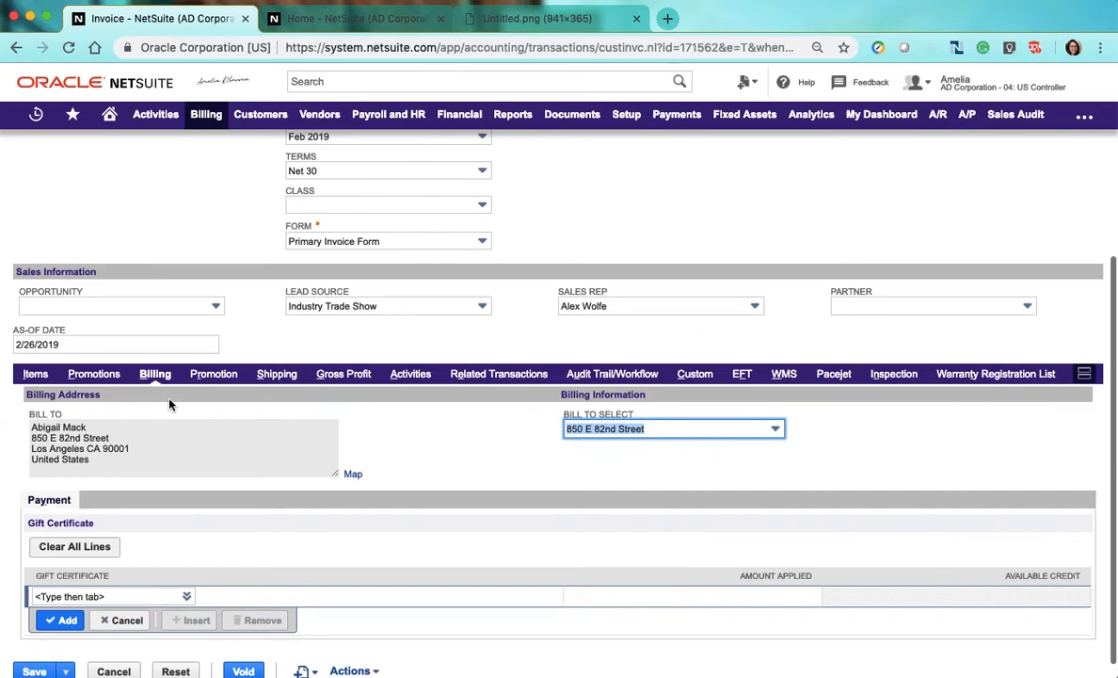
scroll(145, 396, up, 5)
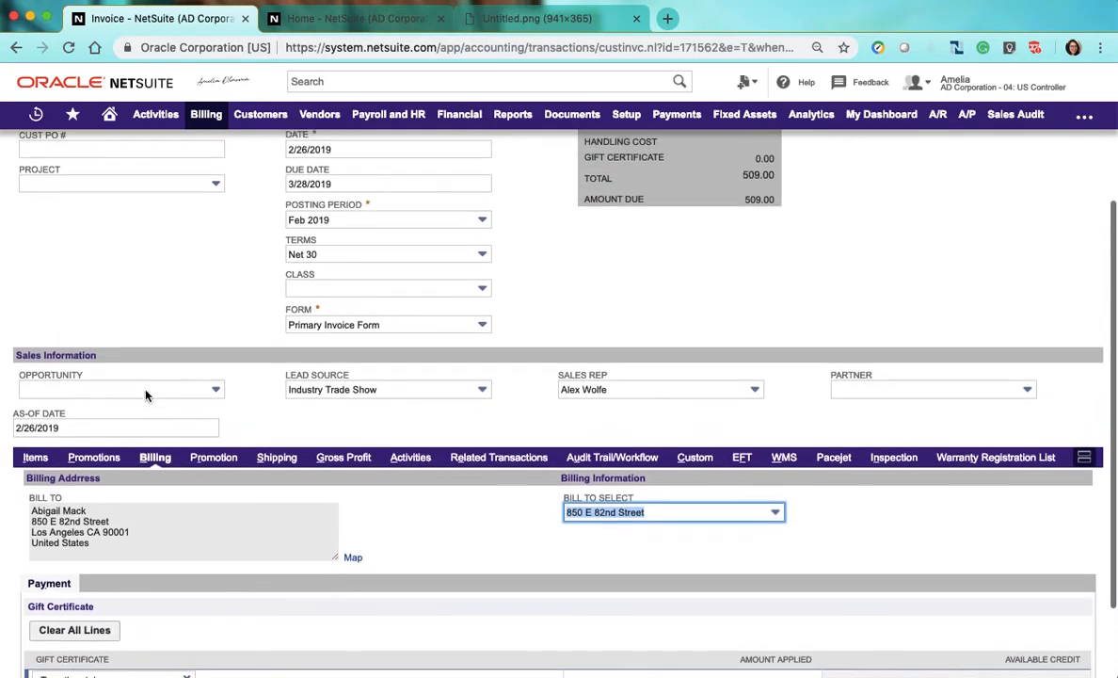
scroll(146, 395, down, 4)
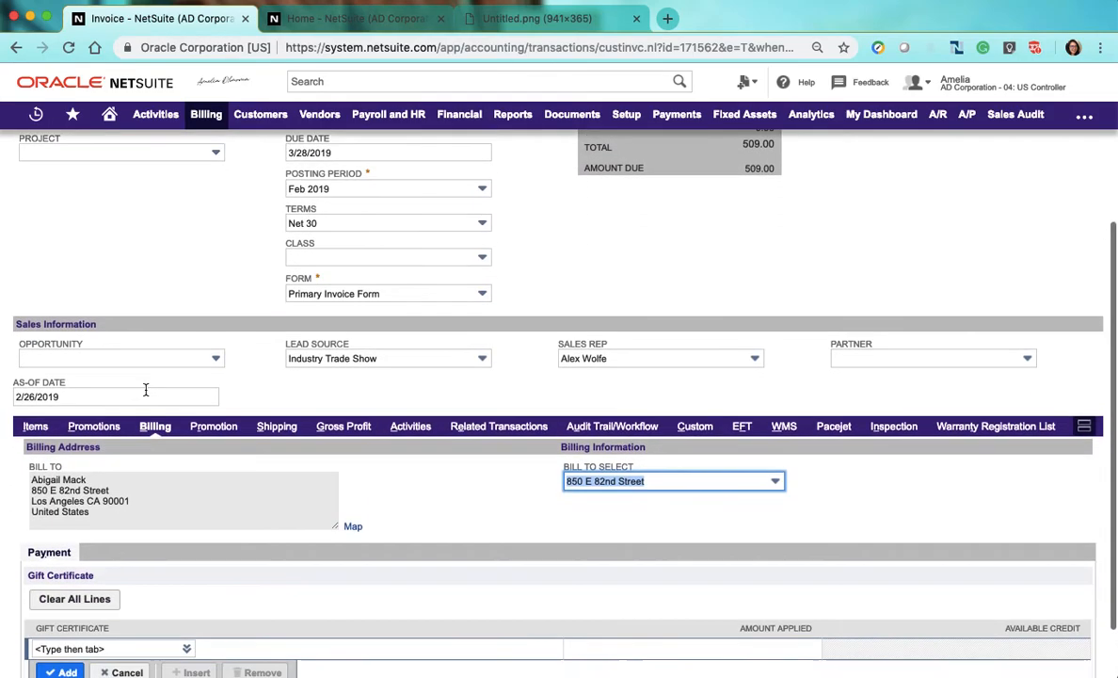
click(42, 410)
scroll(66, 386, down, 1)
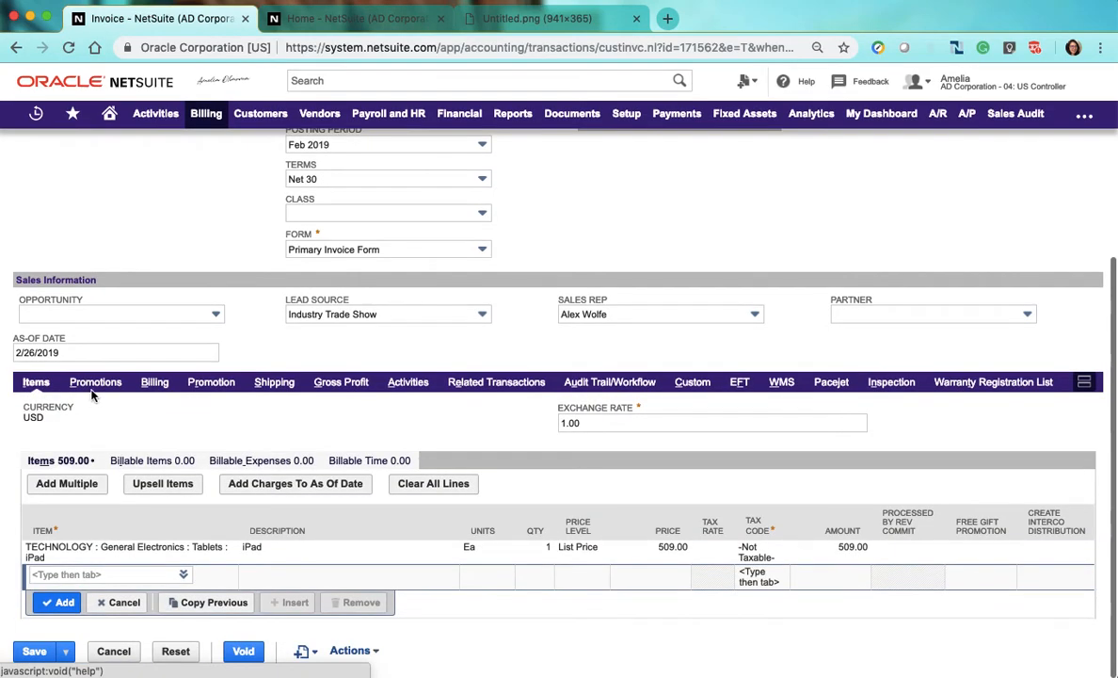
Check the invoice's promotions and billing details, clear the gift certificate lines, and review the terms and amount summary.
click(99, 385)
scroll(173, 387, down, 3)
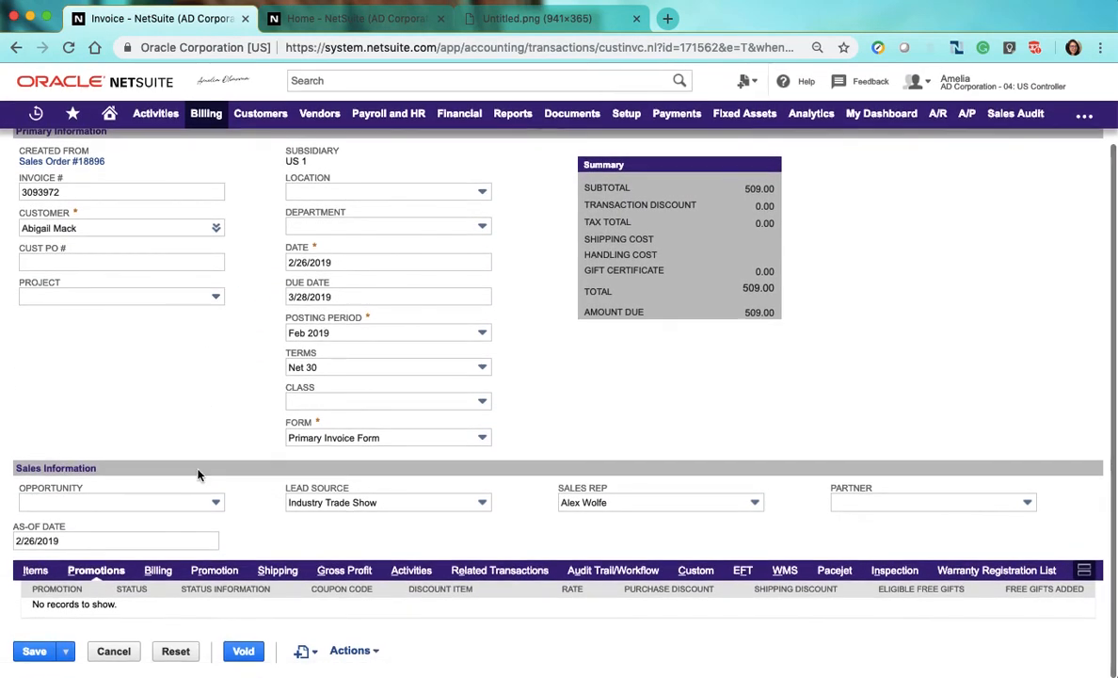
click(158, 571)
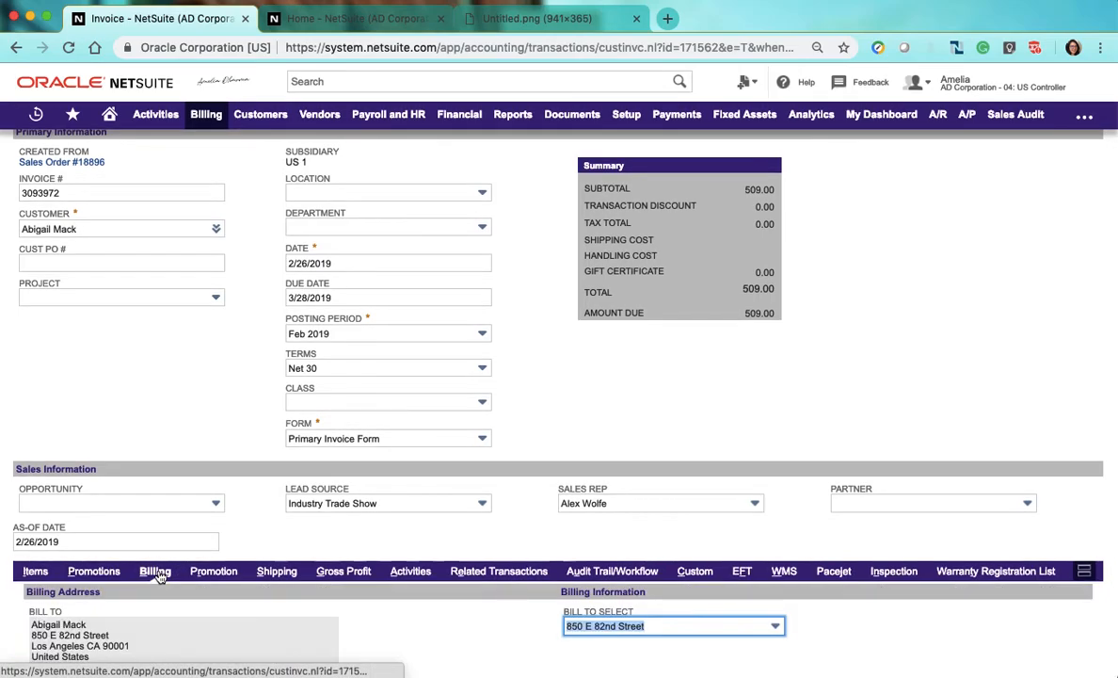
scroll(158, 574, down, 8)
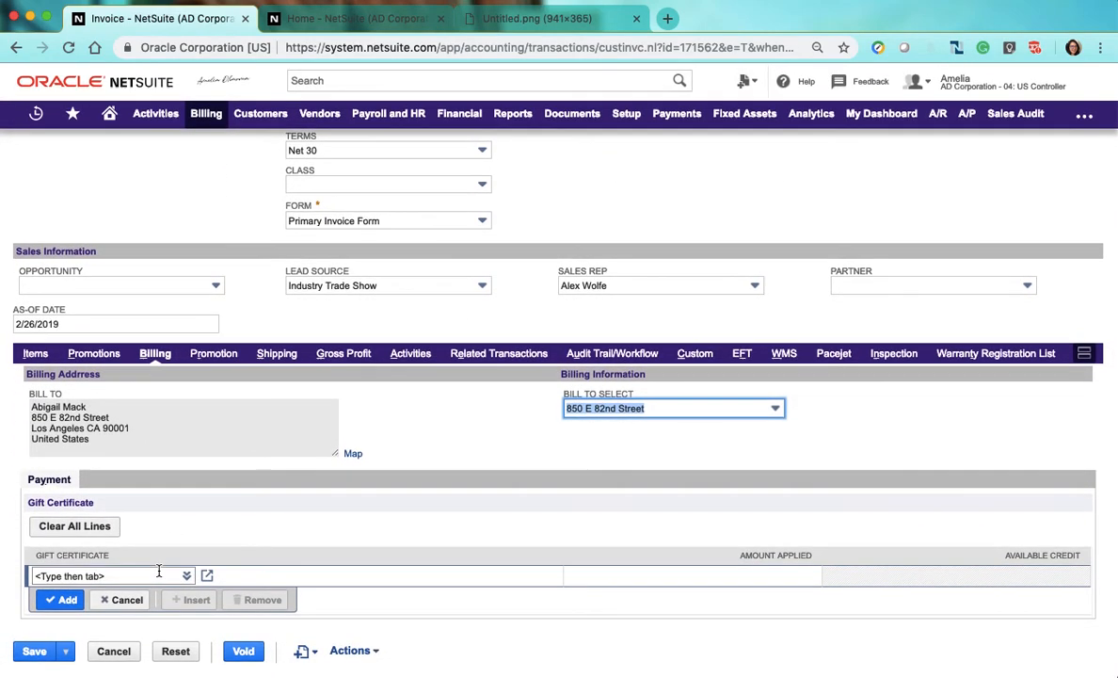
click(84, 526)
scroll(335, 439, up, 3)
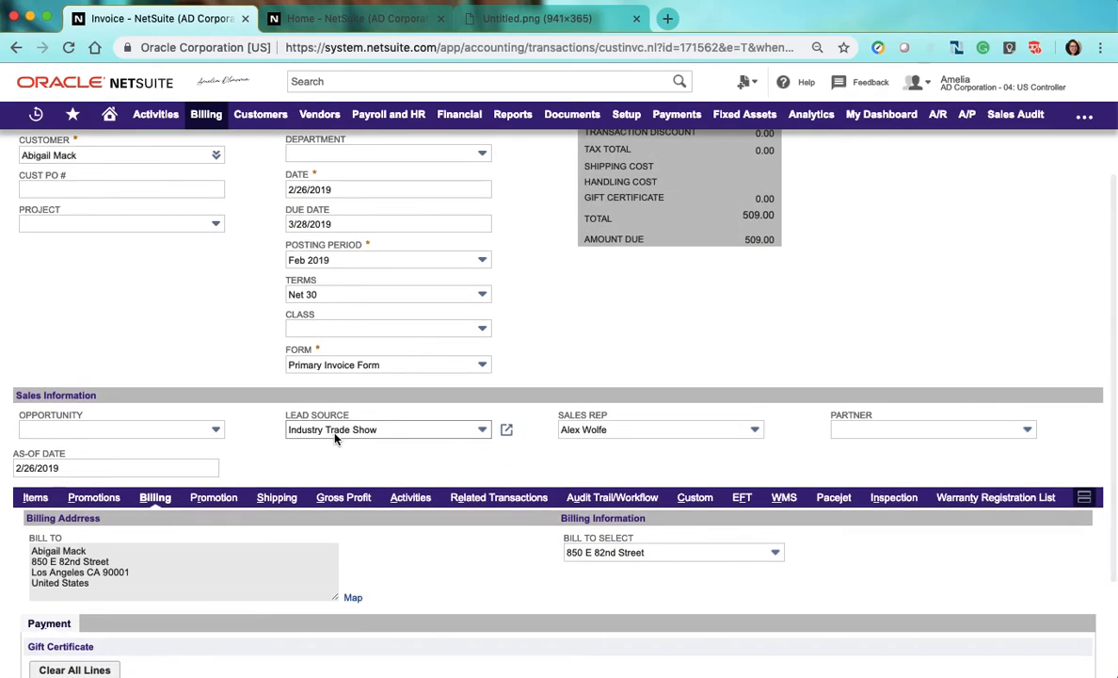
scroll(335, 439, up, 2)
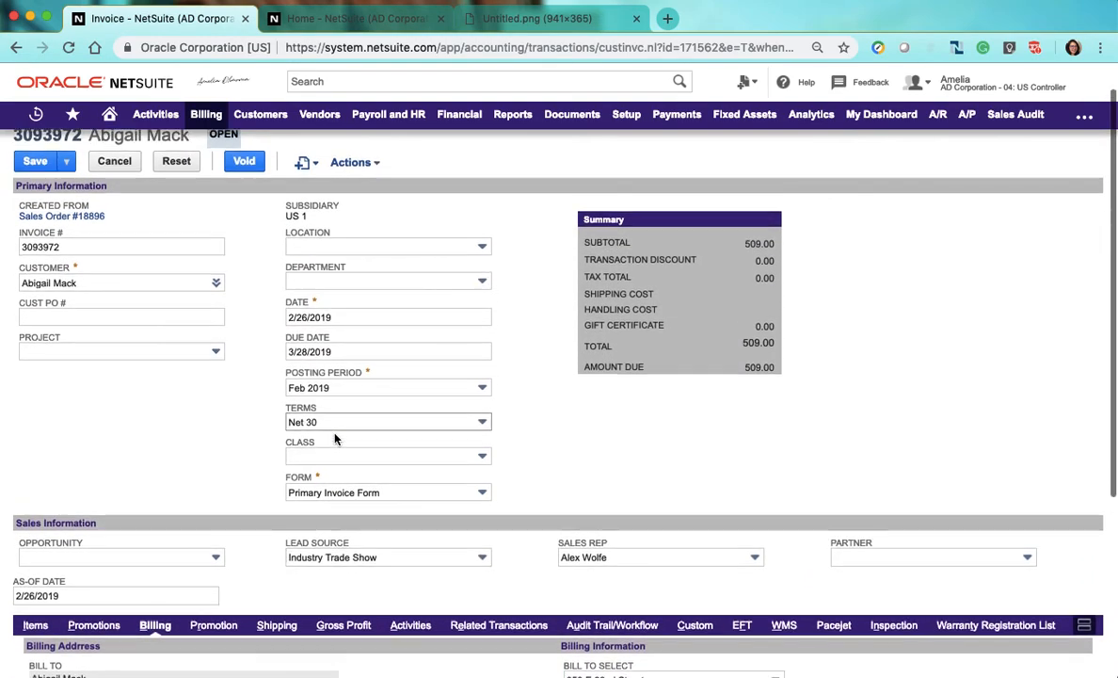
scroll(335, 439, down, 4)
scroll(335, 439, down, 2)
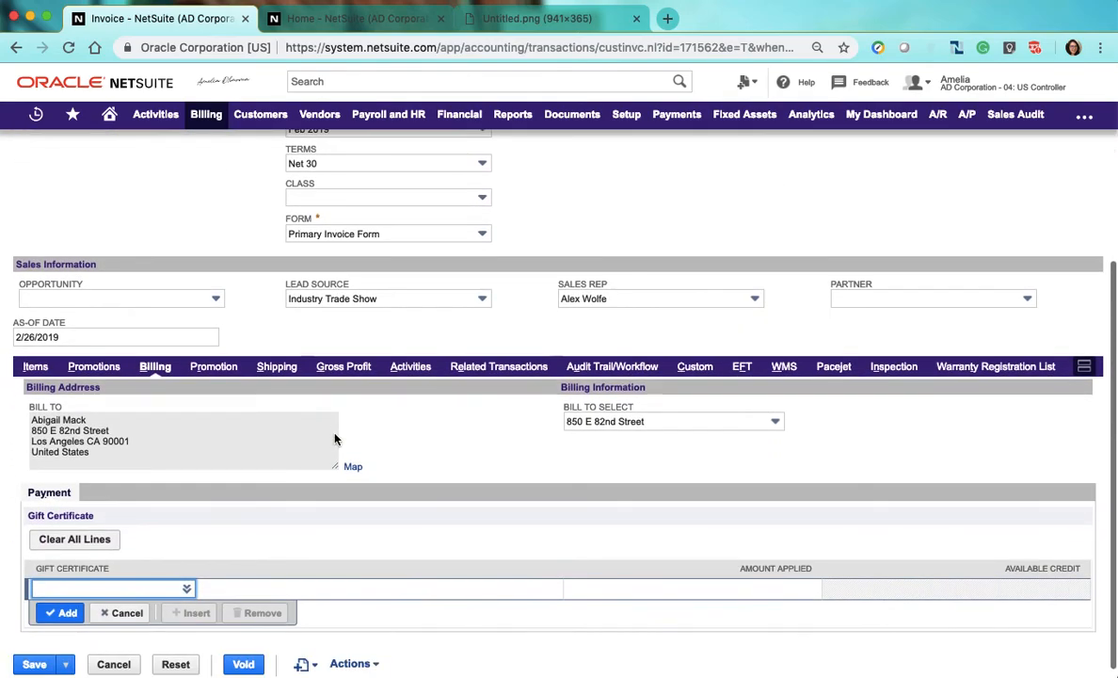
scroll(712, 372, up, 8)
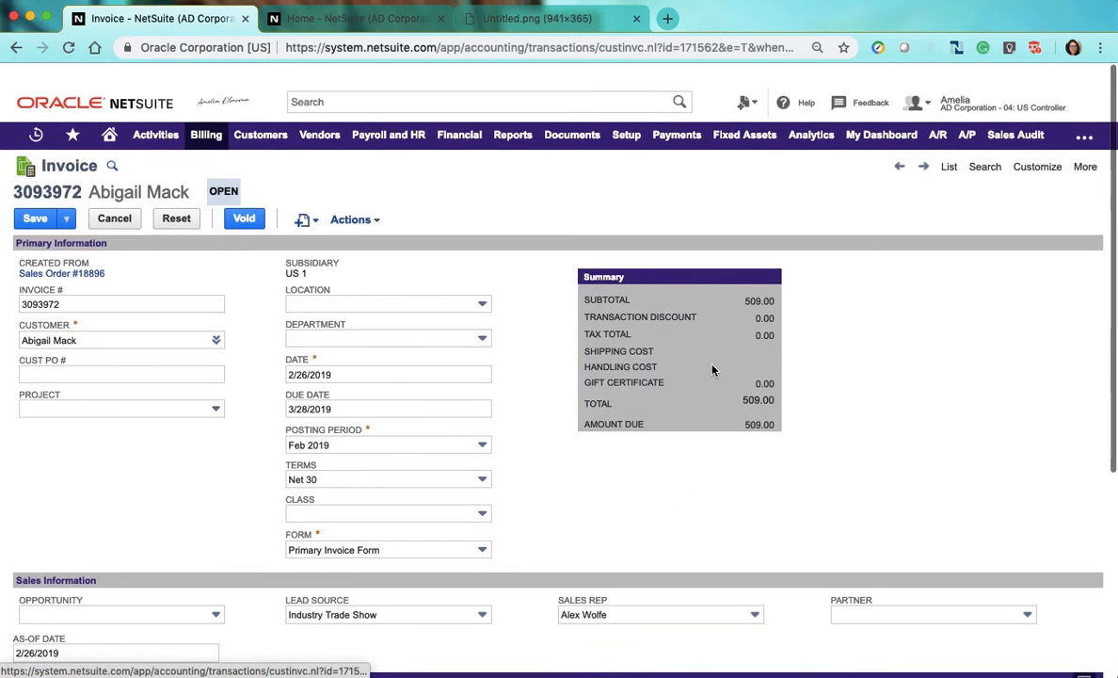
Save the invoice and start accepting a payment against it.
scroll(222, 274, down, 1)
click(36, 173)
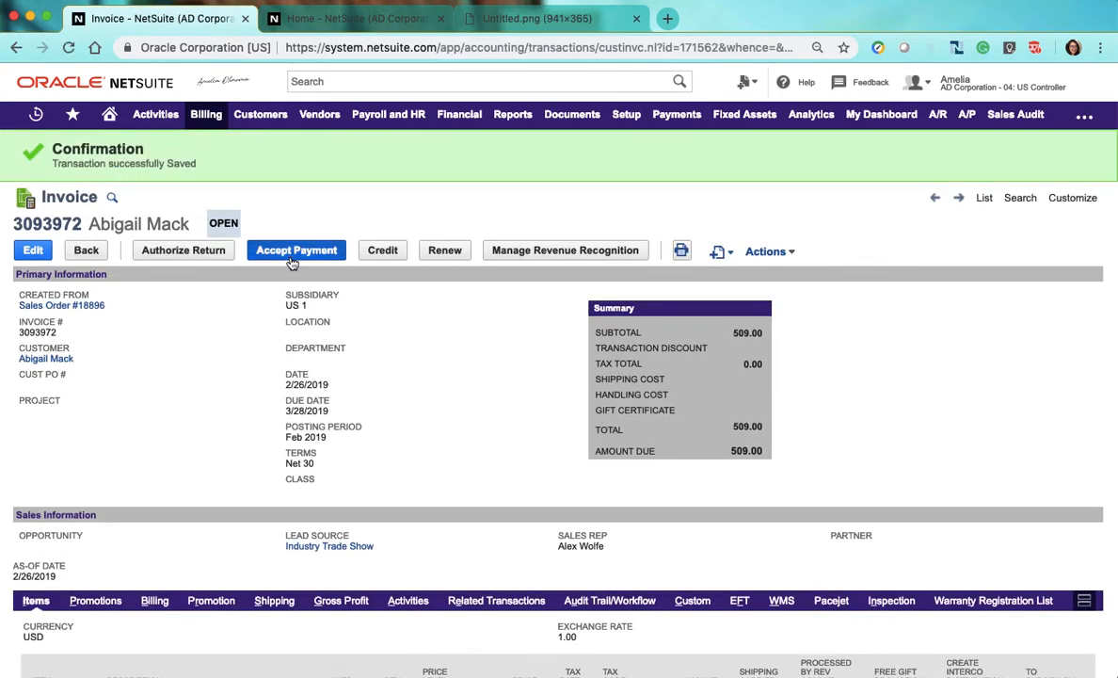
click(291, 258)
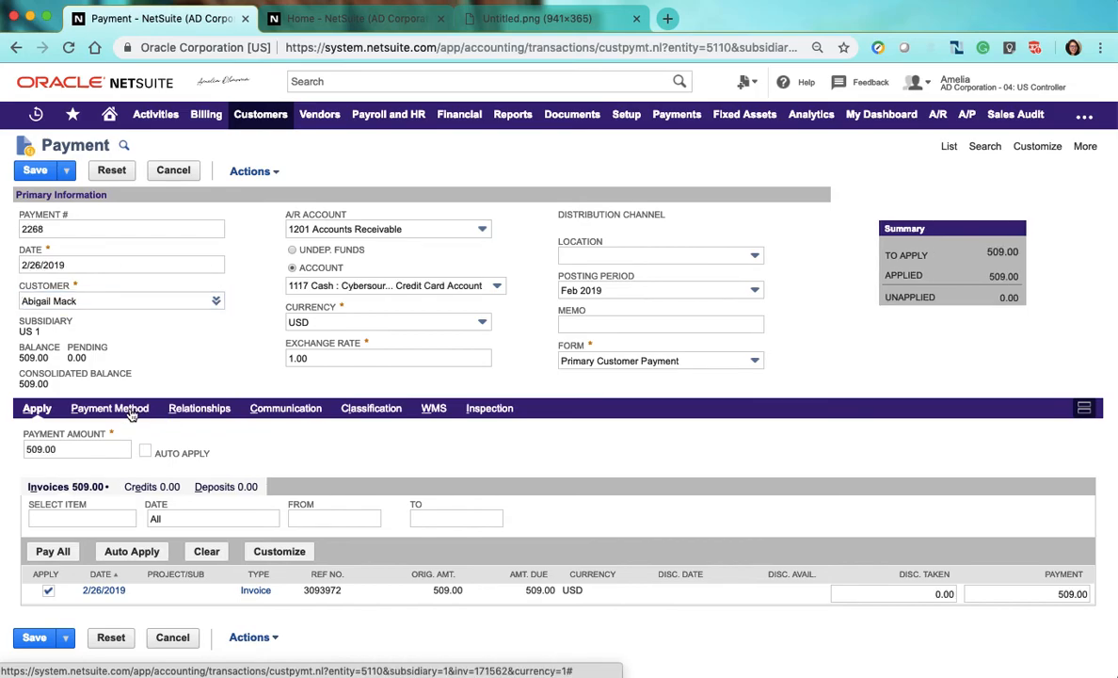
Try to save the payment with the payment method left blank, and go back from the result page.
click(131, 415)
scroll(83, 396, down, 1)
click(84, 402)
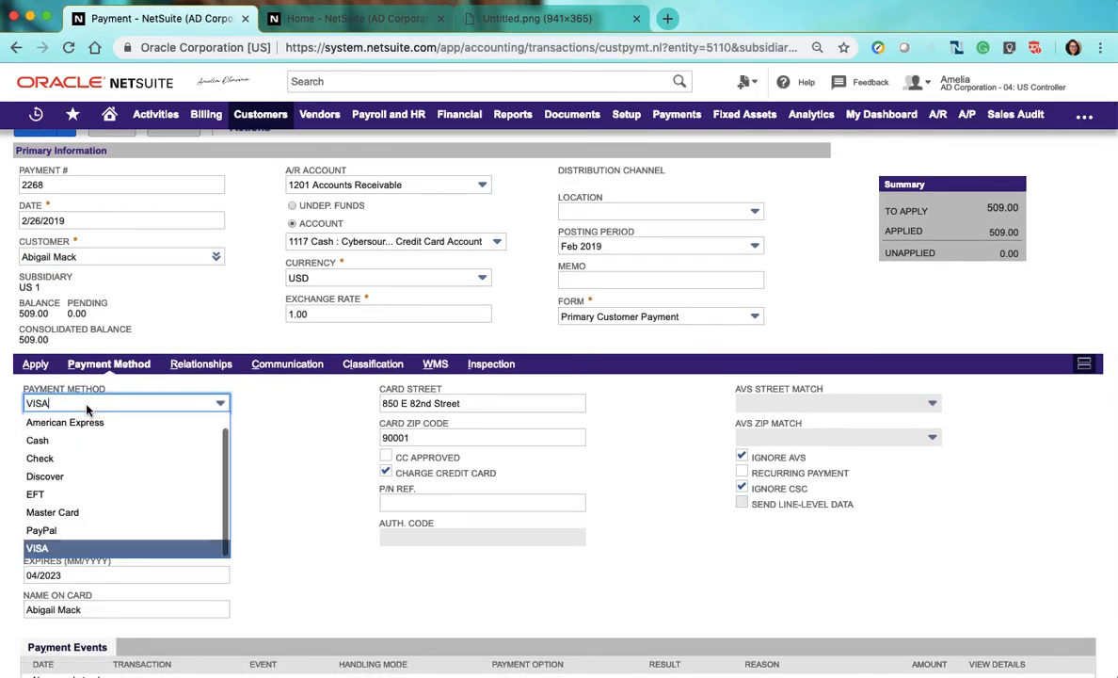
click(133, 426)
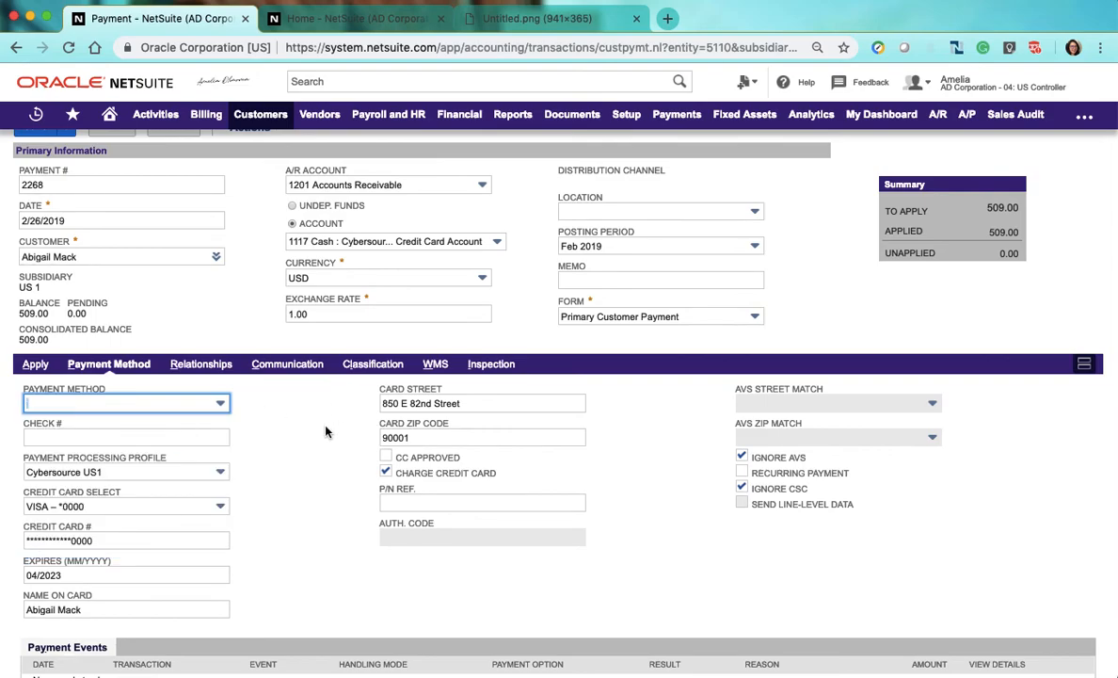
scroll(325, 431, up, 1)
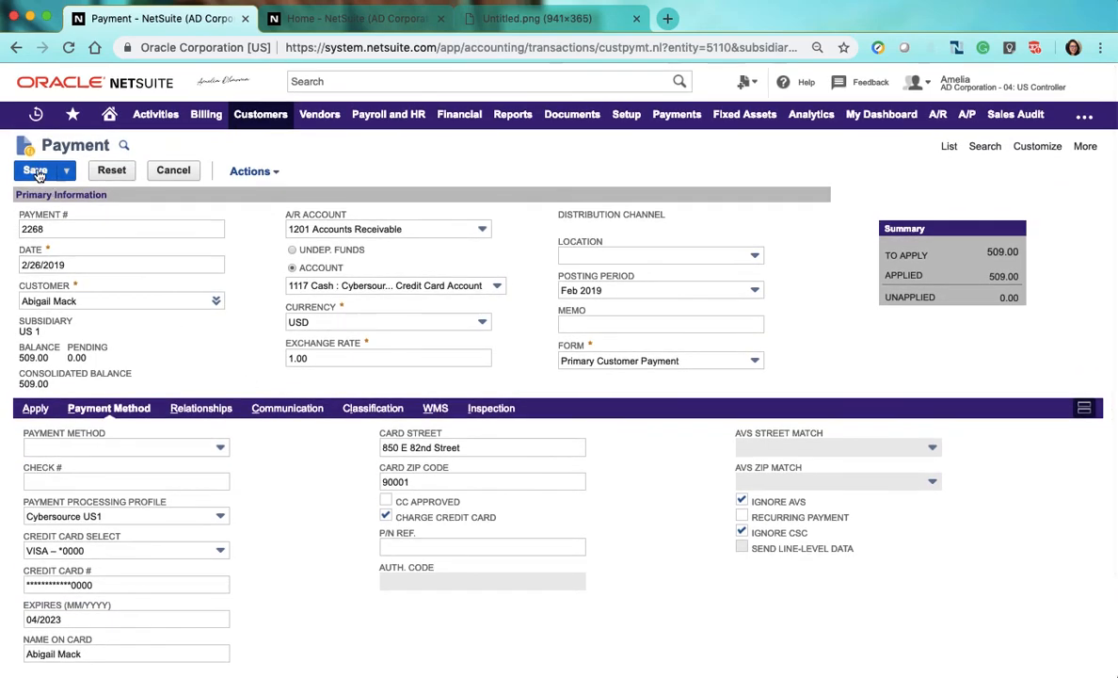
click(37, 172)
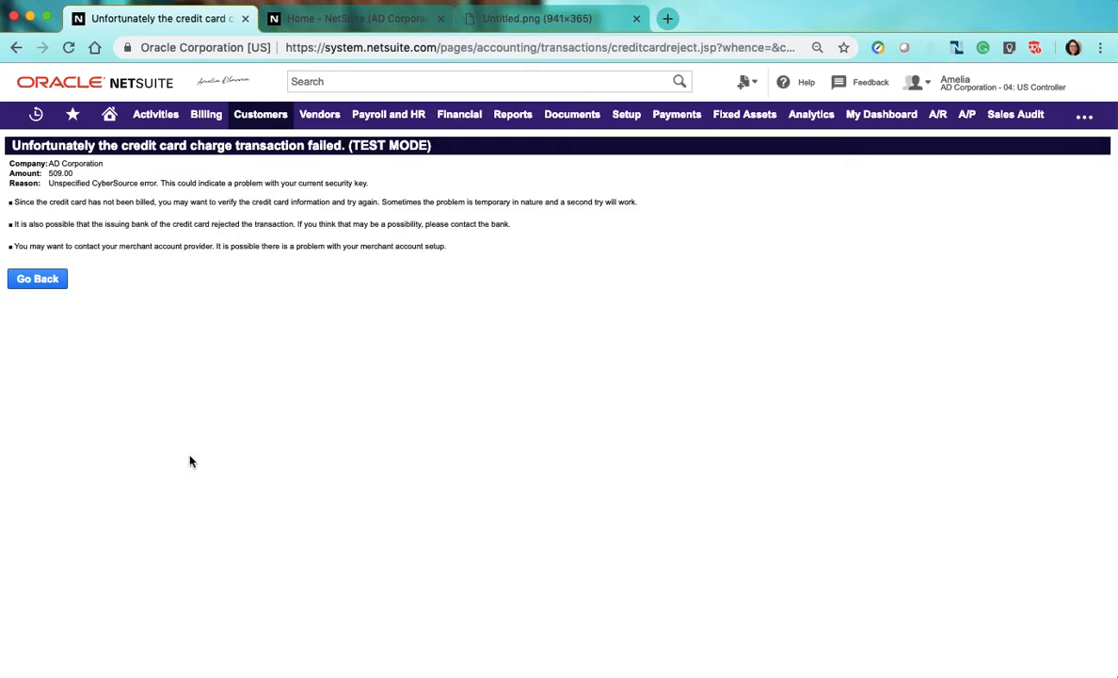
click(48, 280)
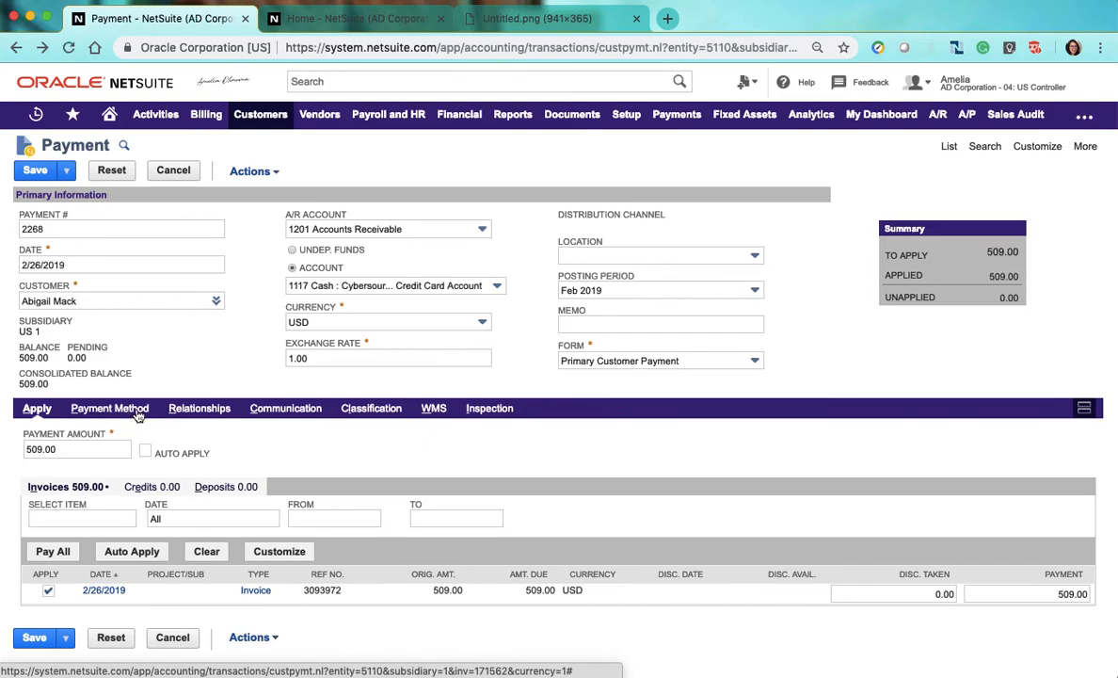
Set the payment method to Cash and save the customer payment.
click(137, 411)
click(113, 448)
click(94, 484)
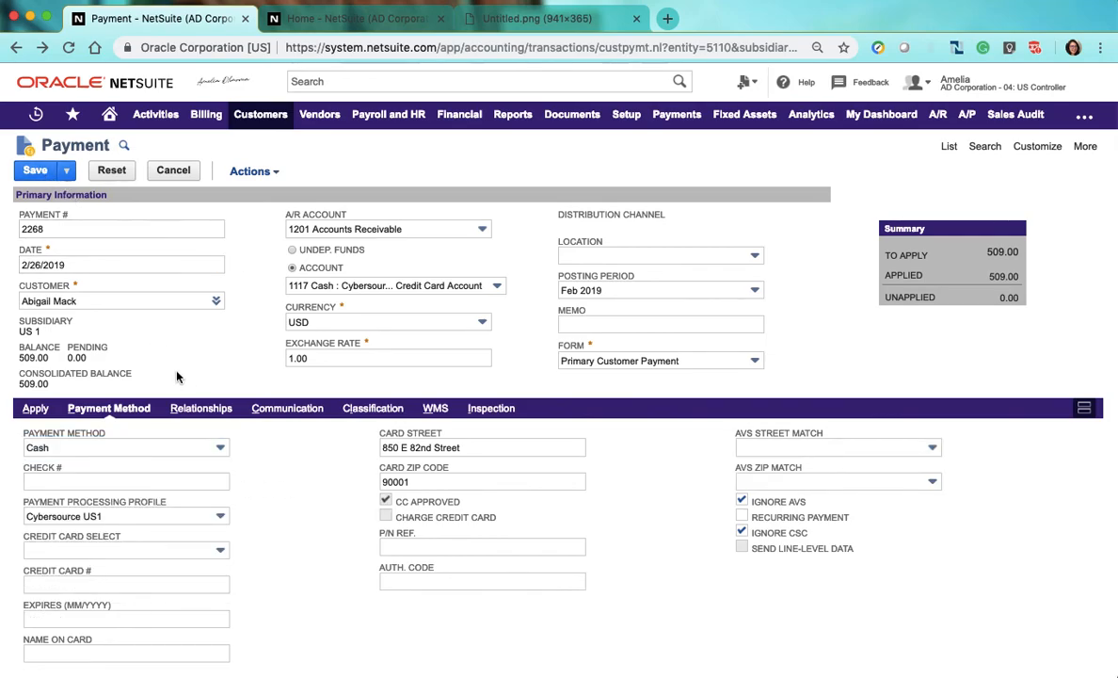
click(34, 172)
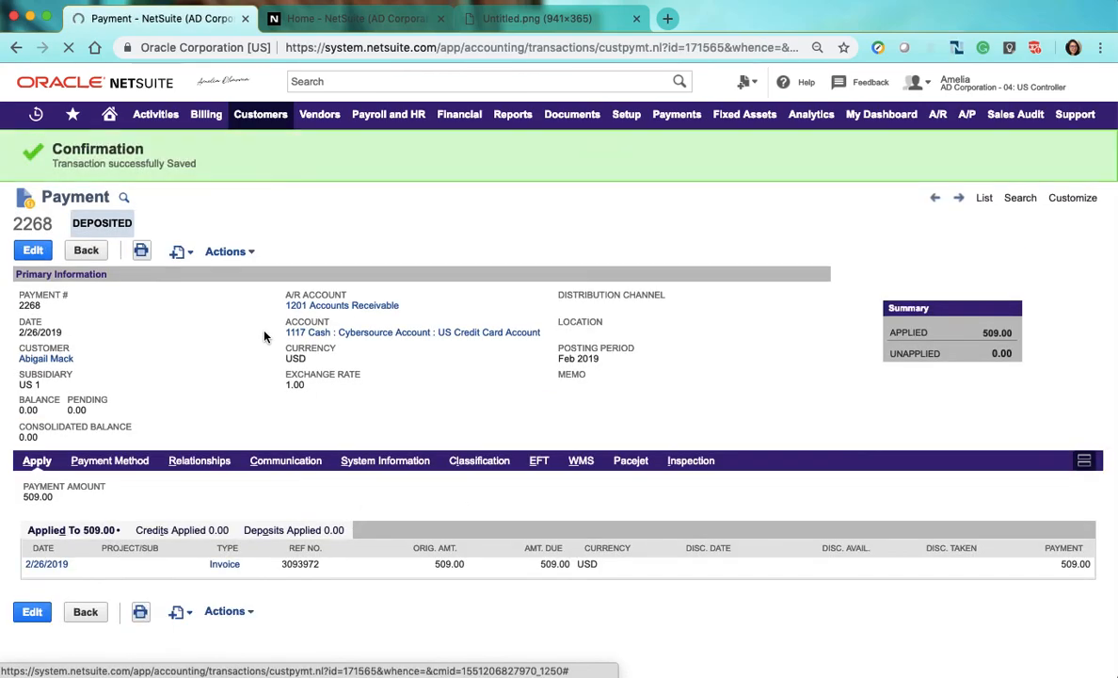
Open the invoice the payment was applied to in a new browser tab and check its status and amount due.
drag(73, 565, 25, 565)
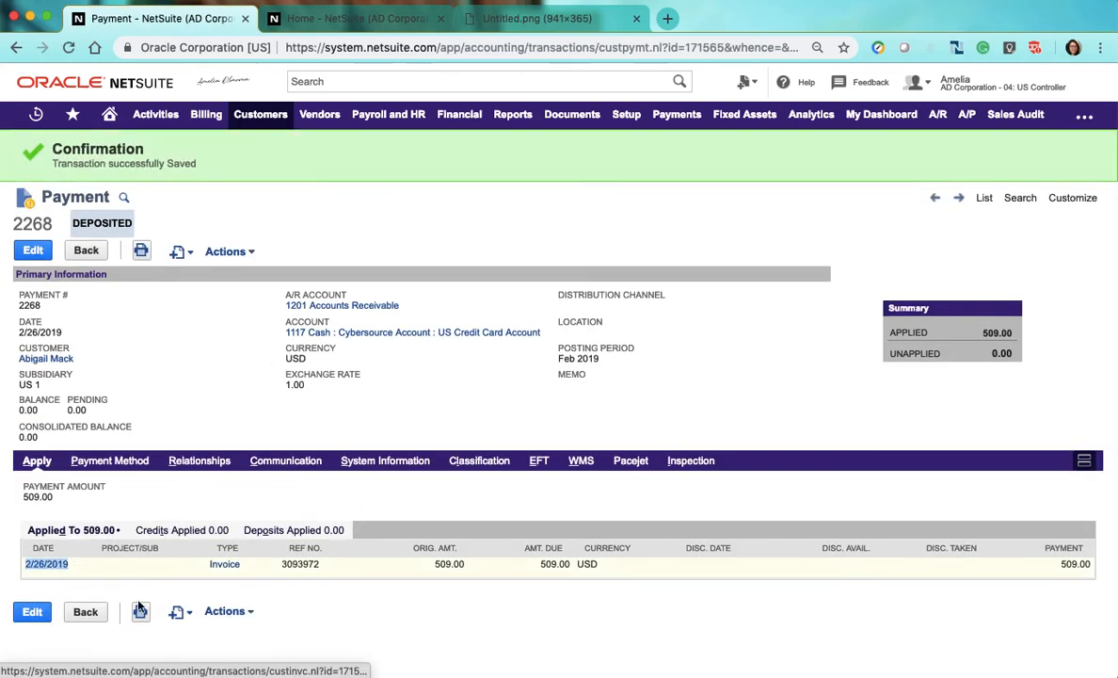
right_click(56, 564)
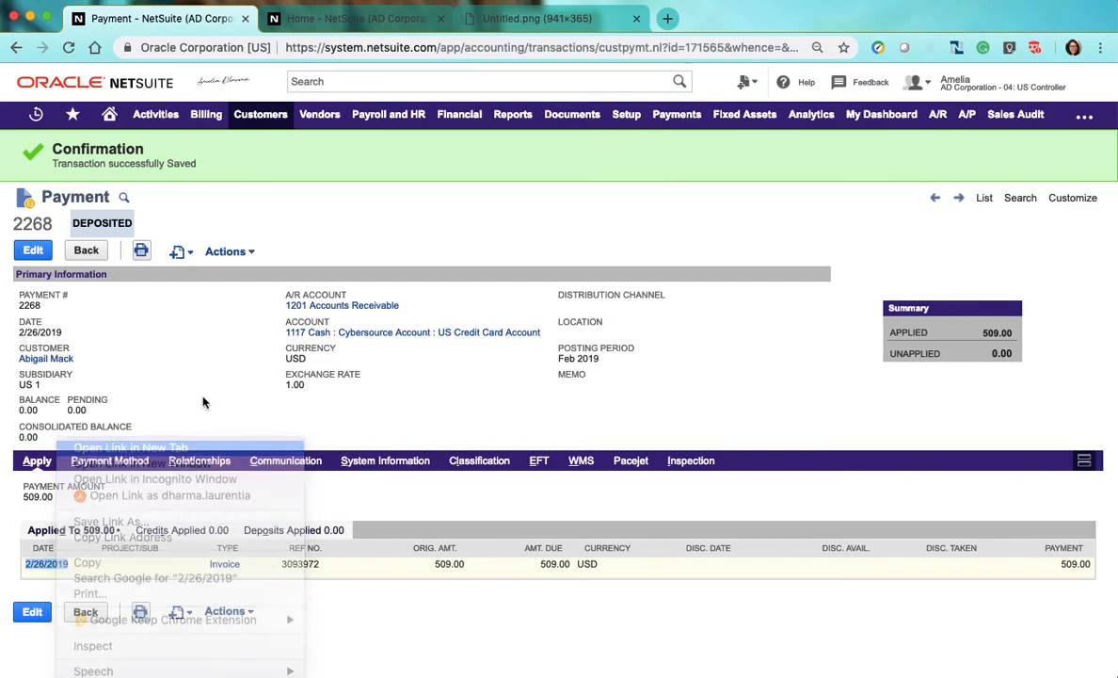
click(182, 447)
click(516, 24)
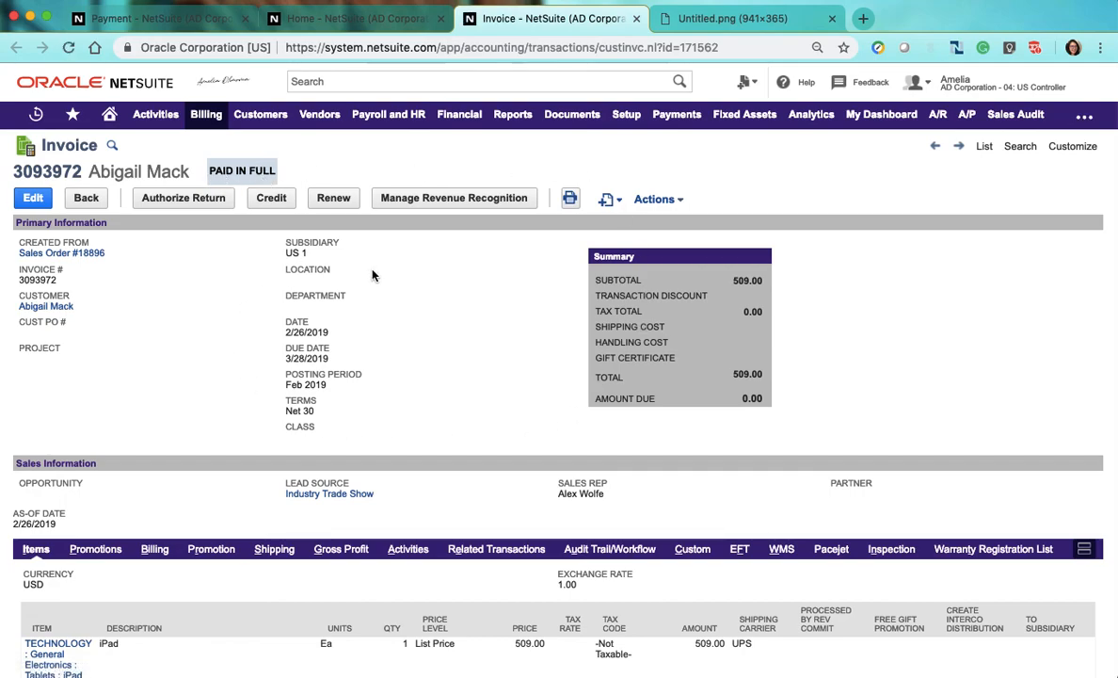
Return to the Home dashboard and look over the controller's reminders, key performance indicators and trend charts.
click(110, 125)
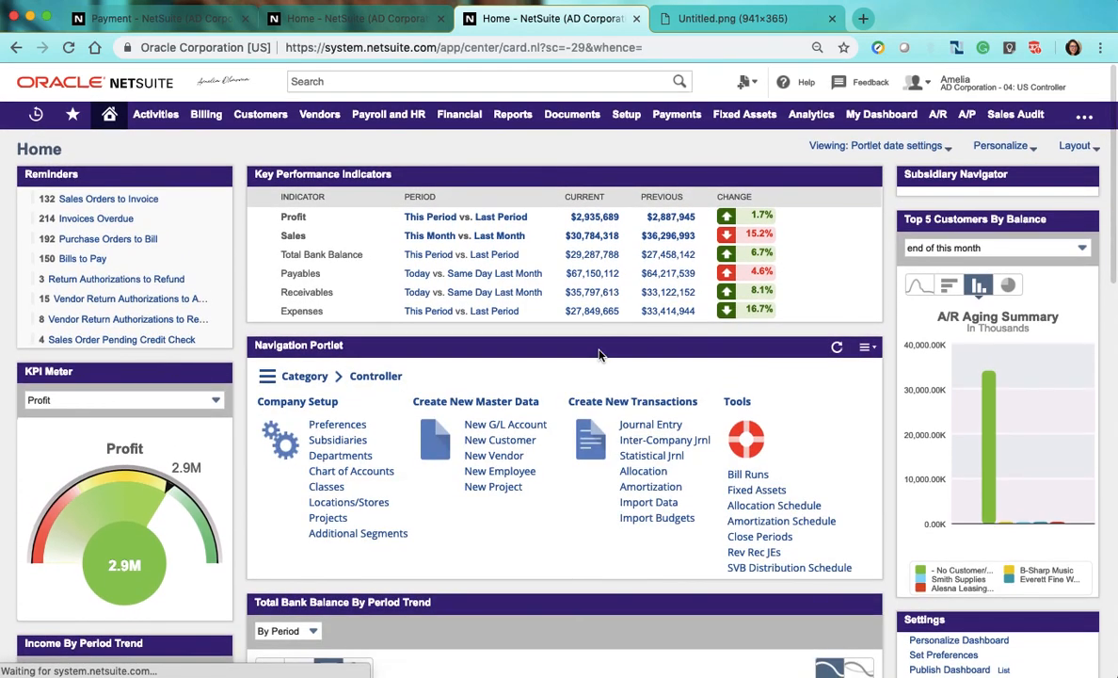
scroll(598, 350, down, 2)
scroll(599, 350, down, 2)
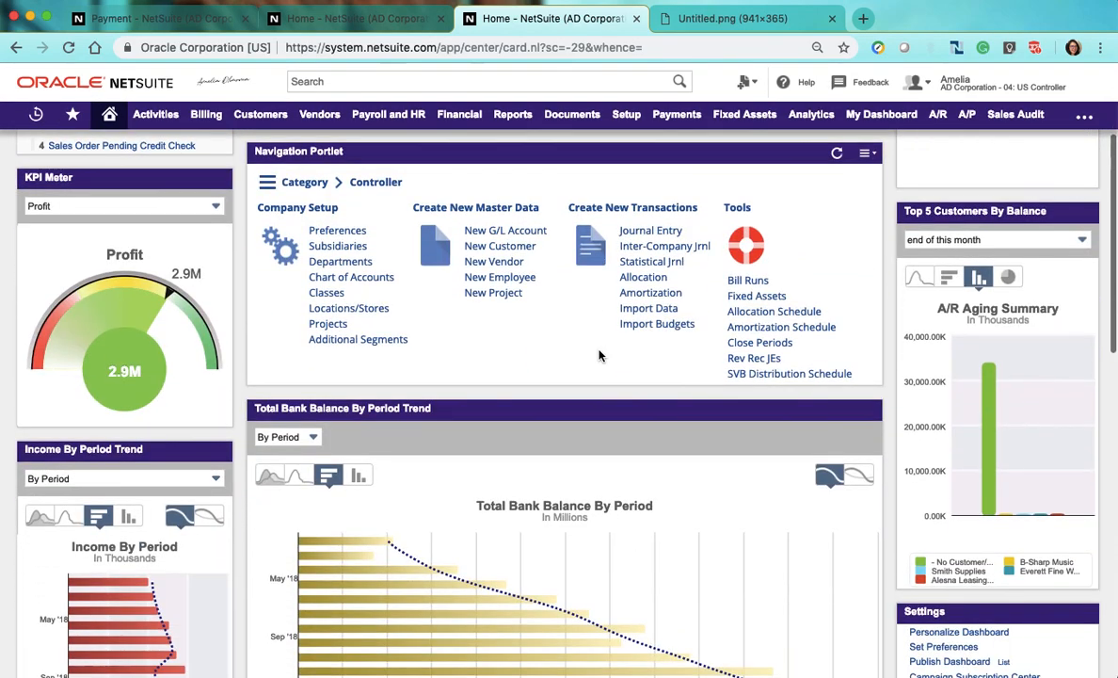